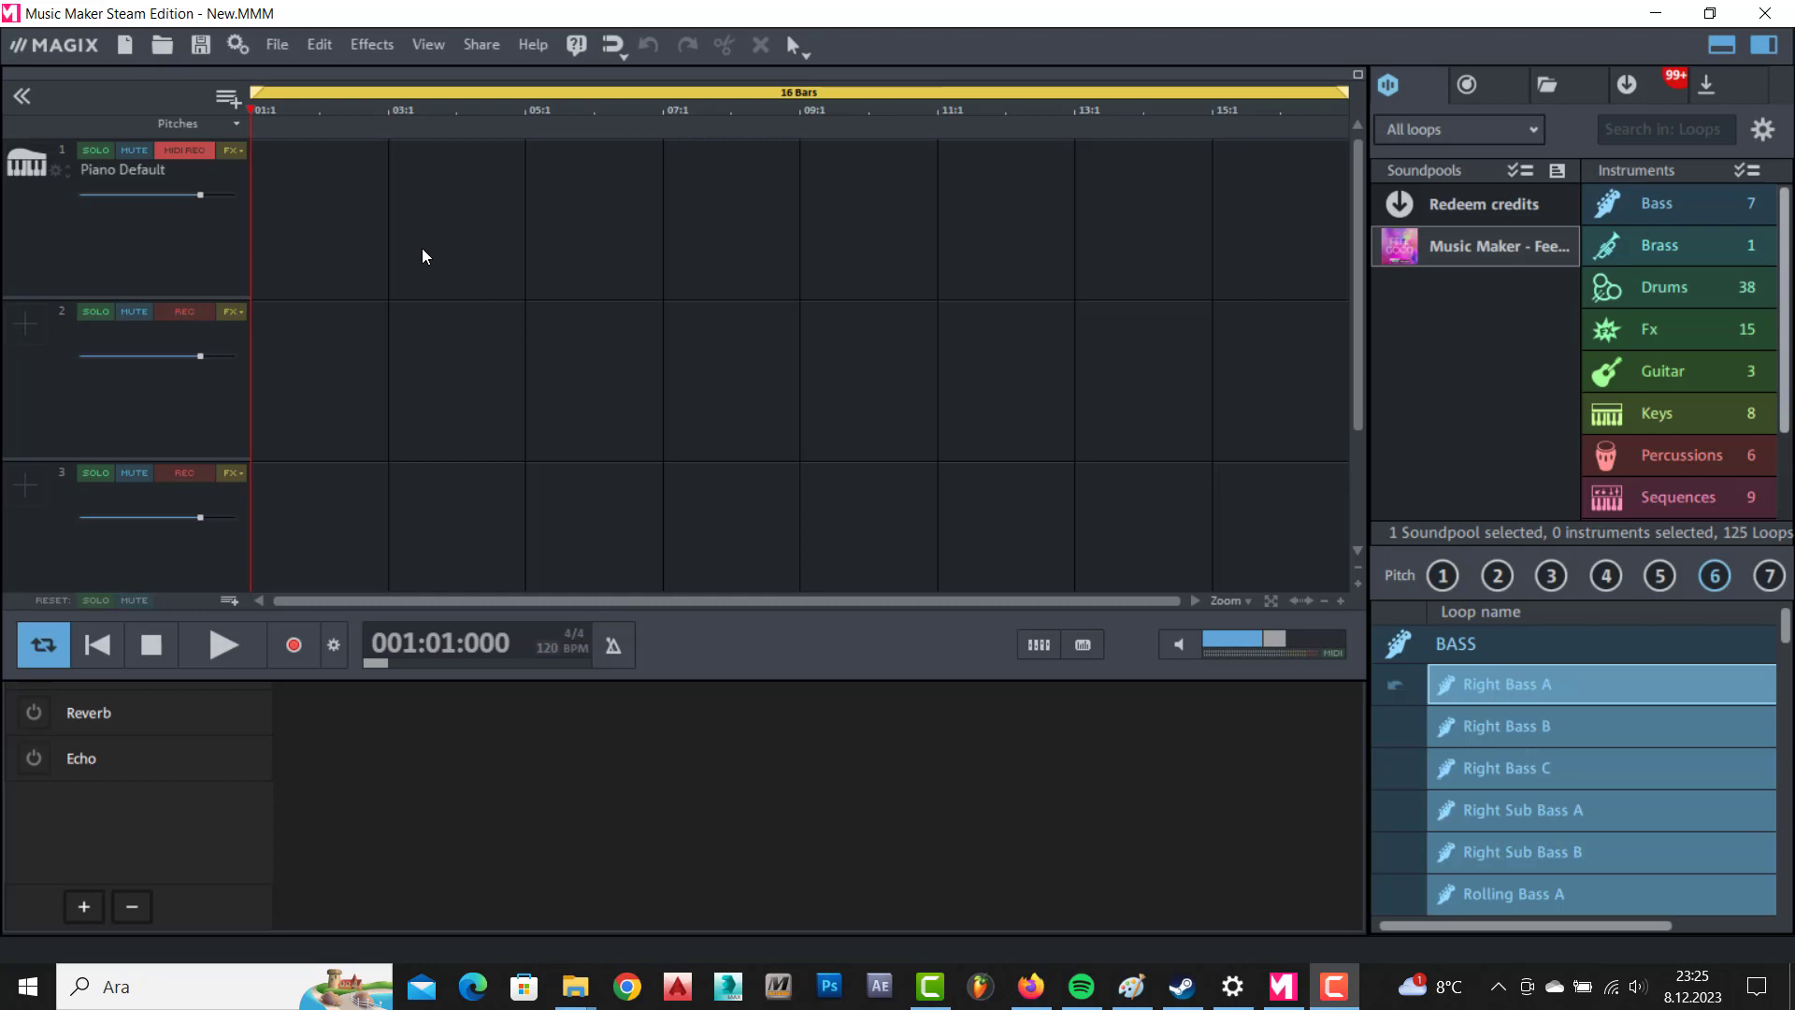
# Open the text-to-speech generator and replace the sample text with "Hello Everyone".
pyautogui.click(277, 51)
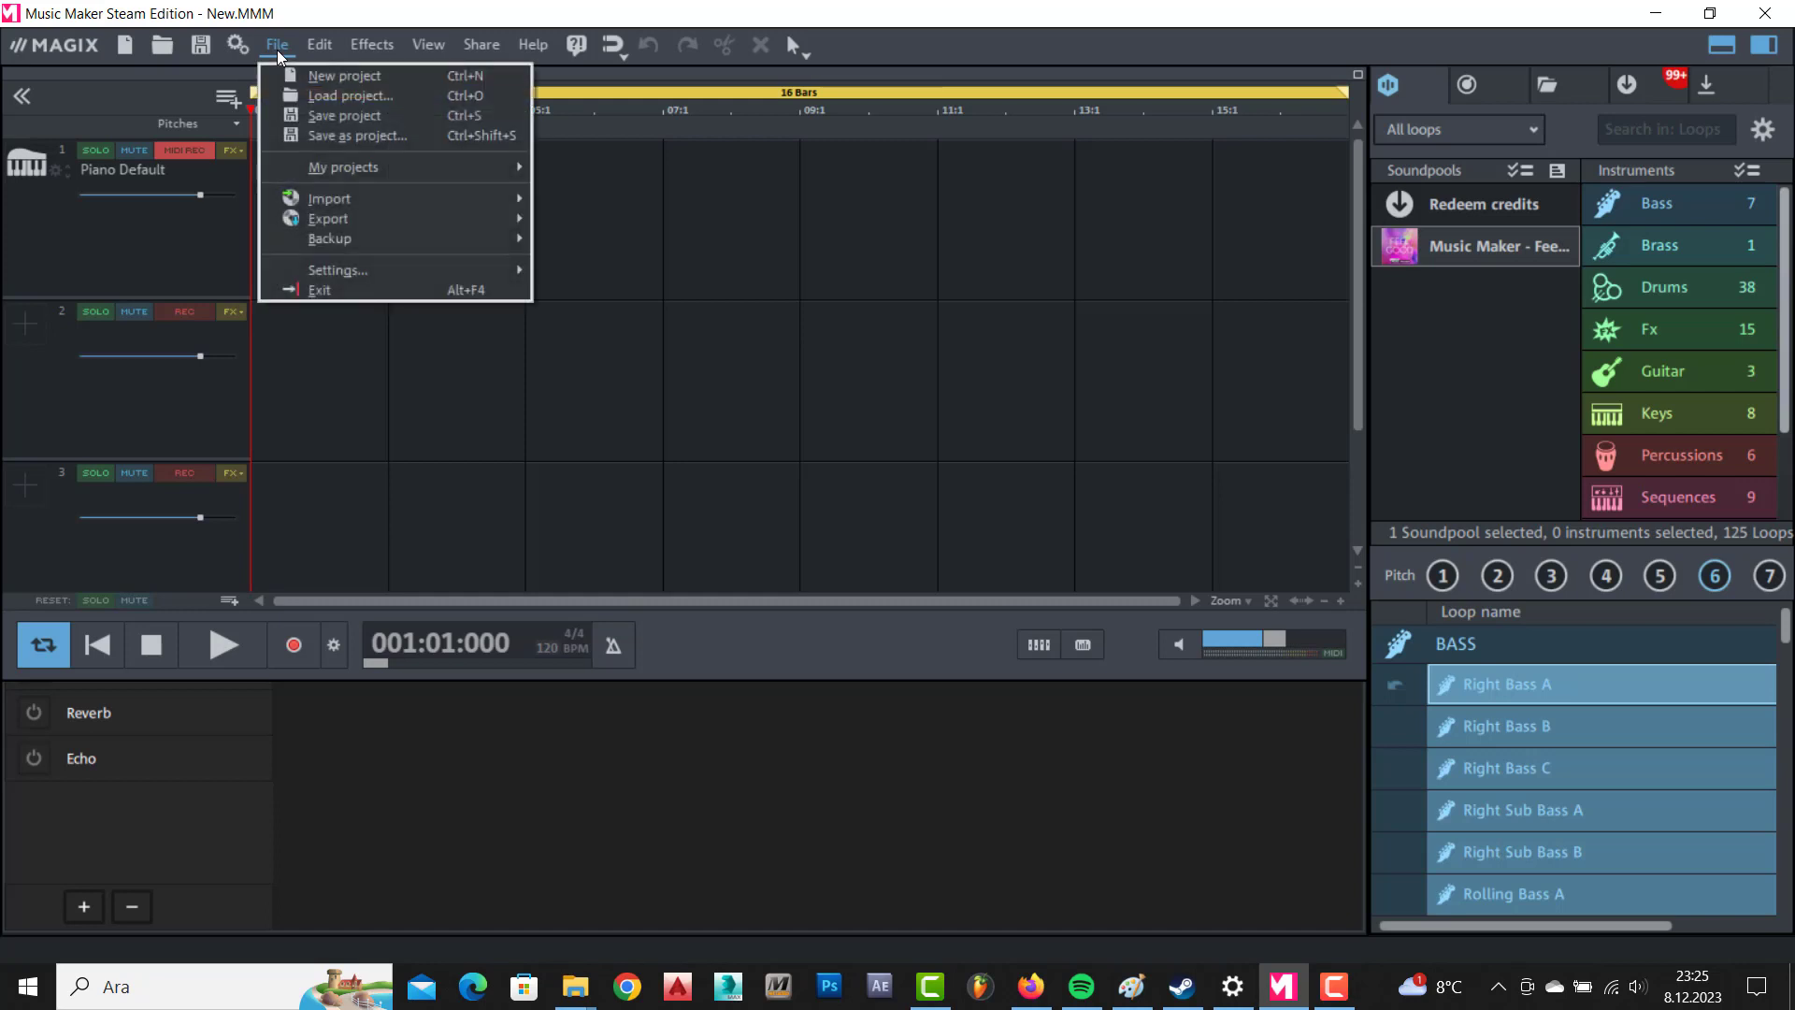
pyautogui.moveTo(331, 215)
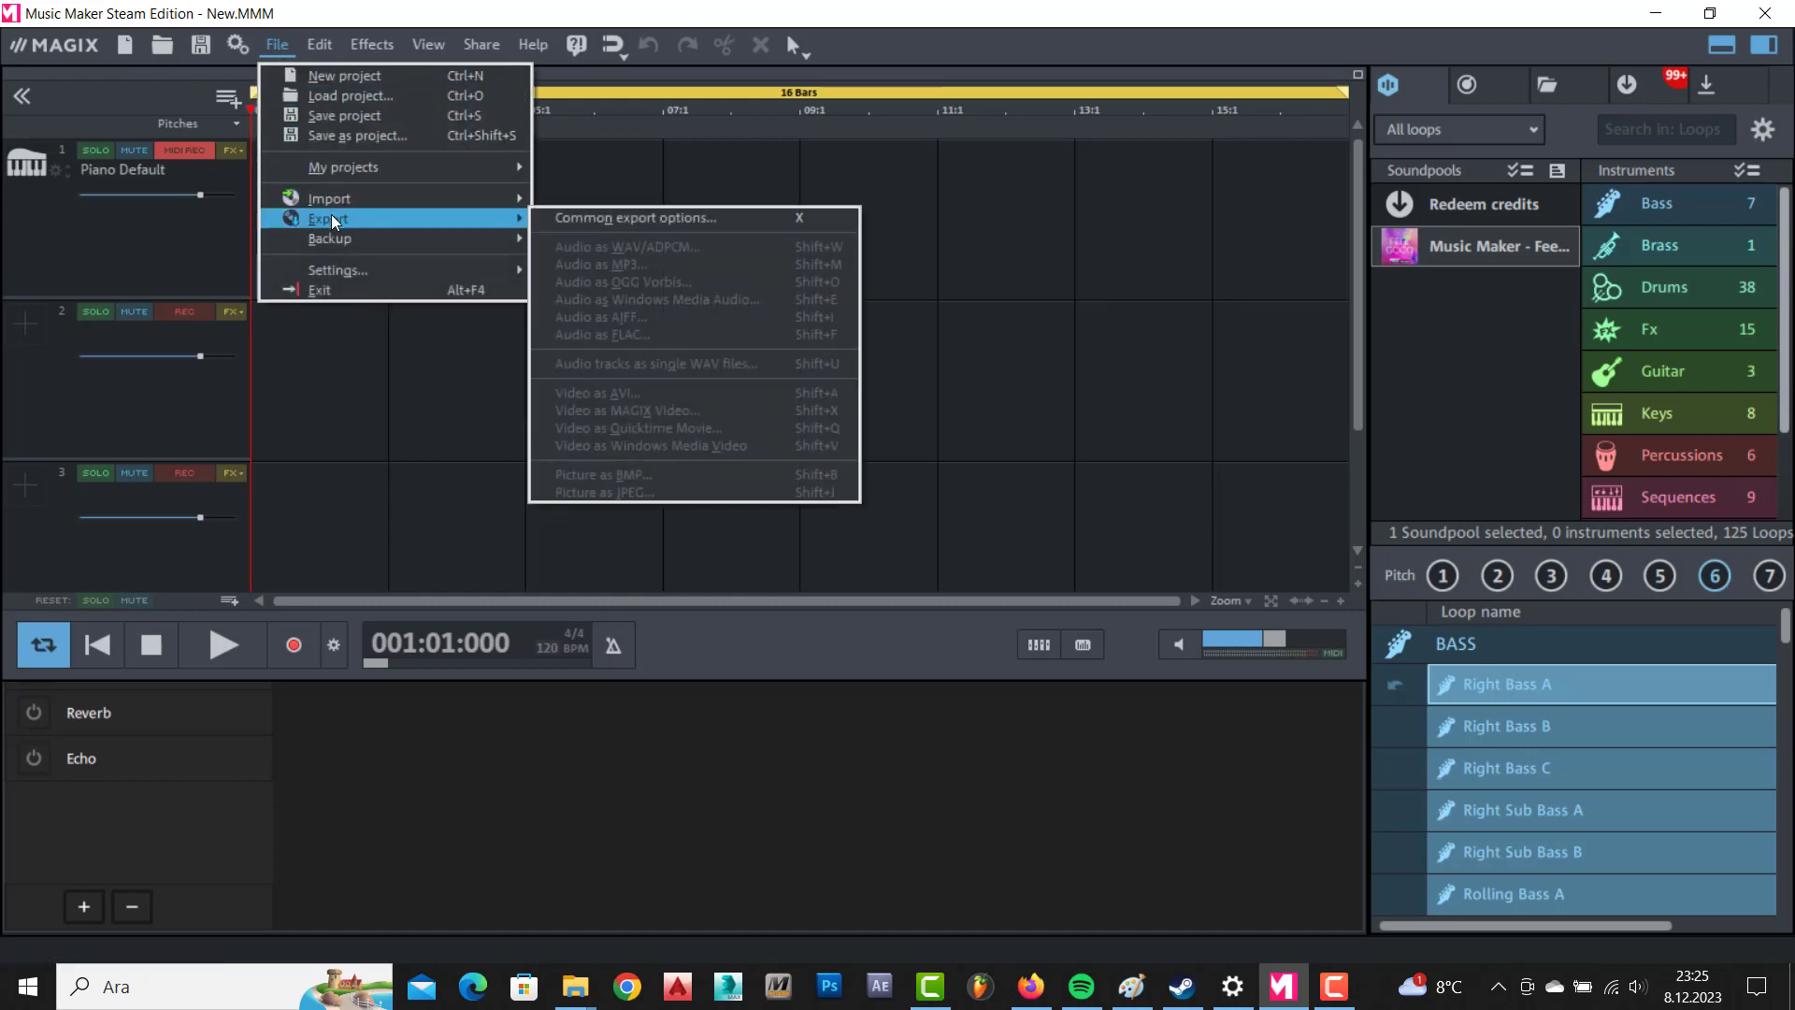
pyautogui.moveTo(368, 43)
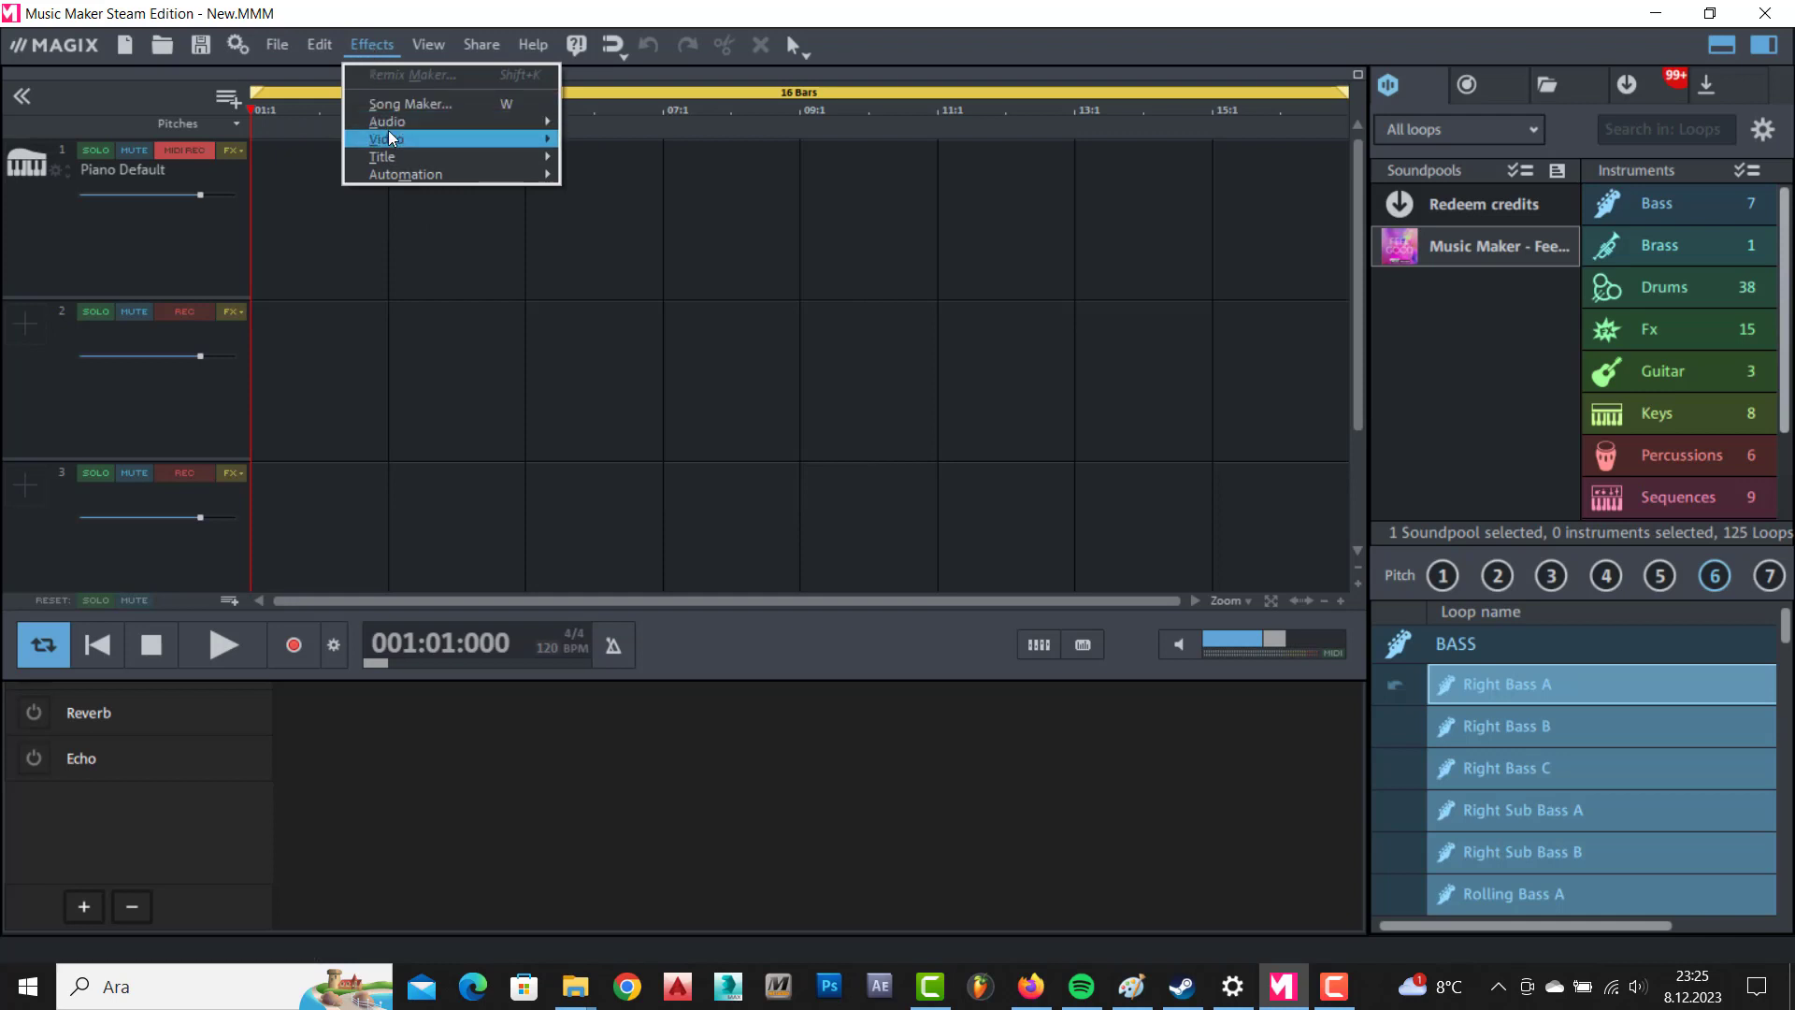
pyautogui.moveTo(393, 128)
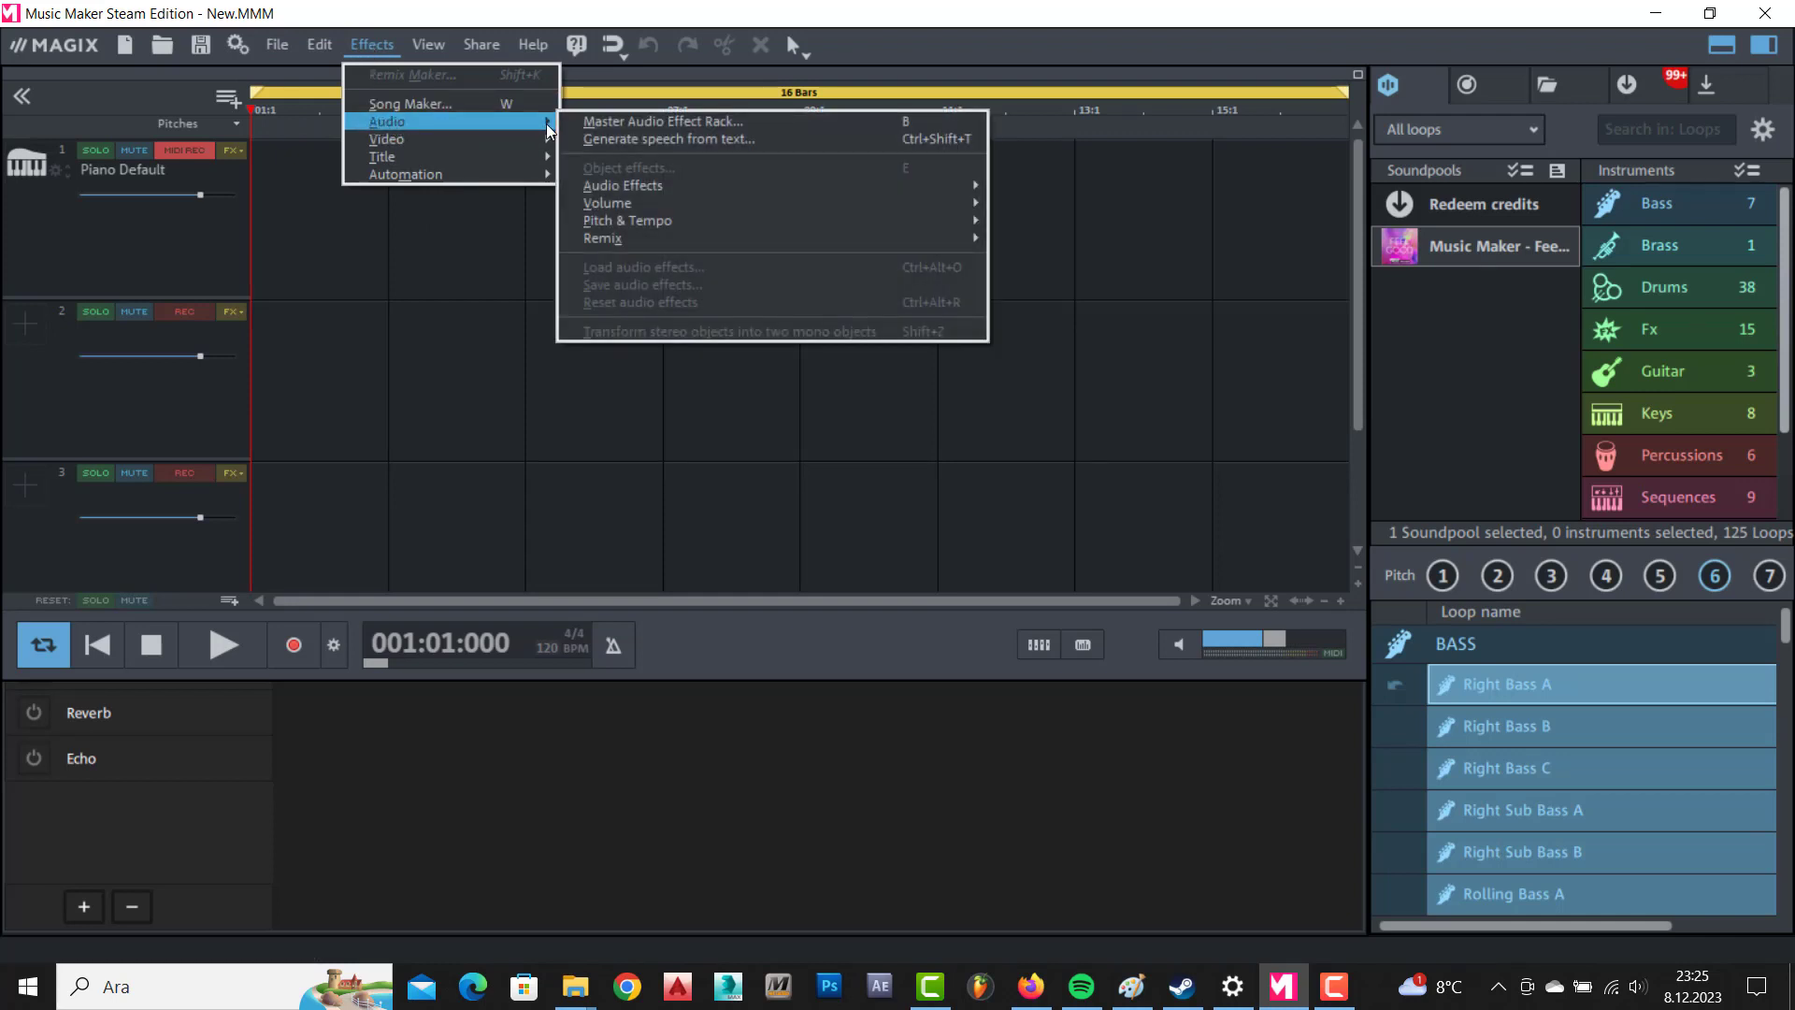
pyautogui.click(654, 139)
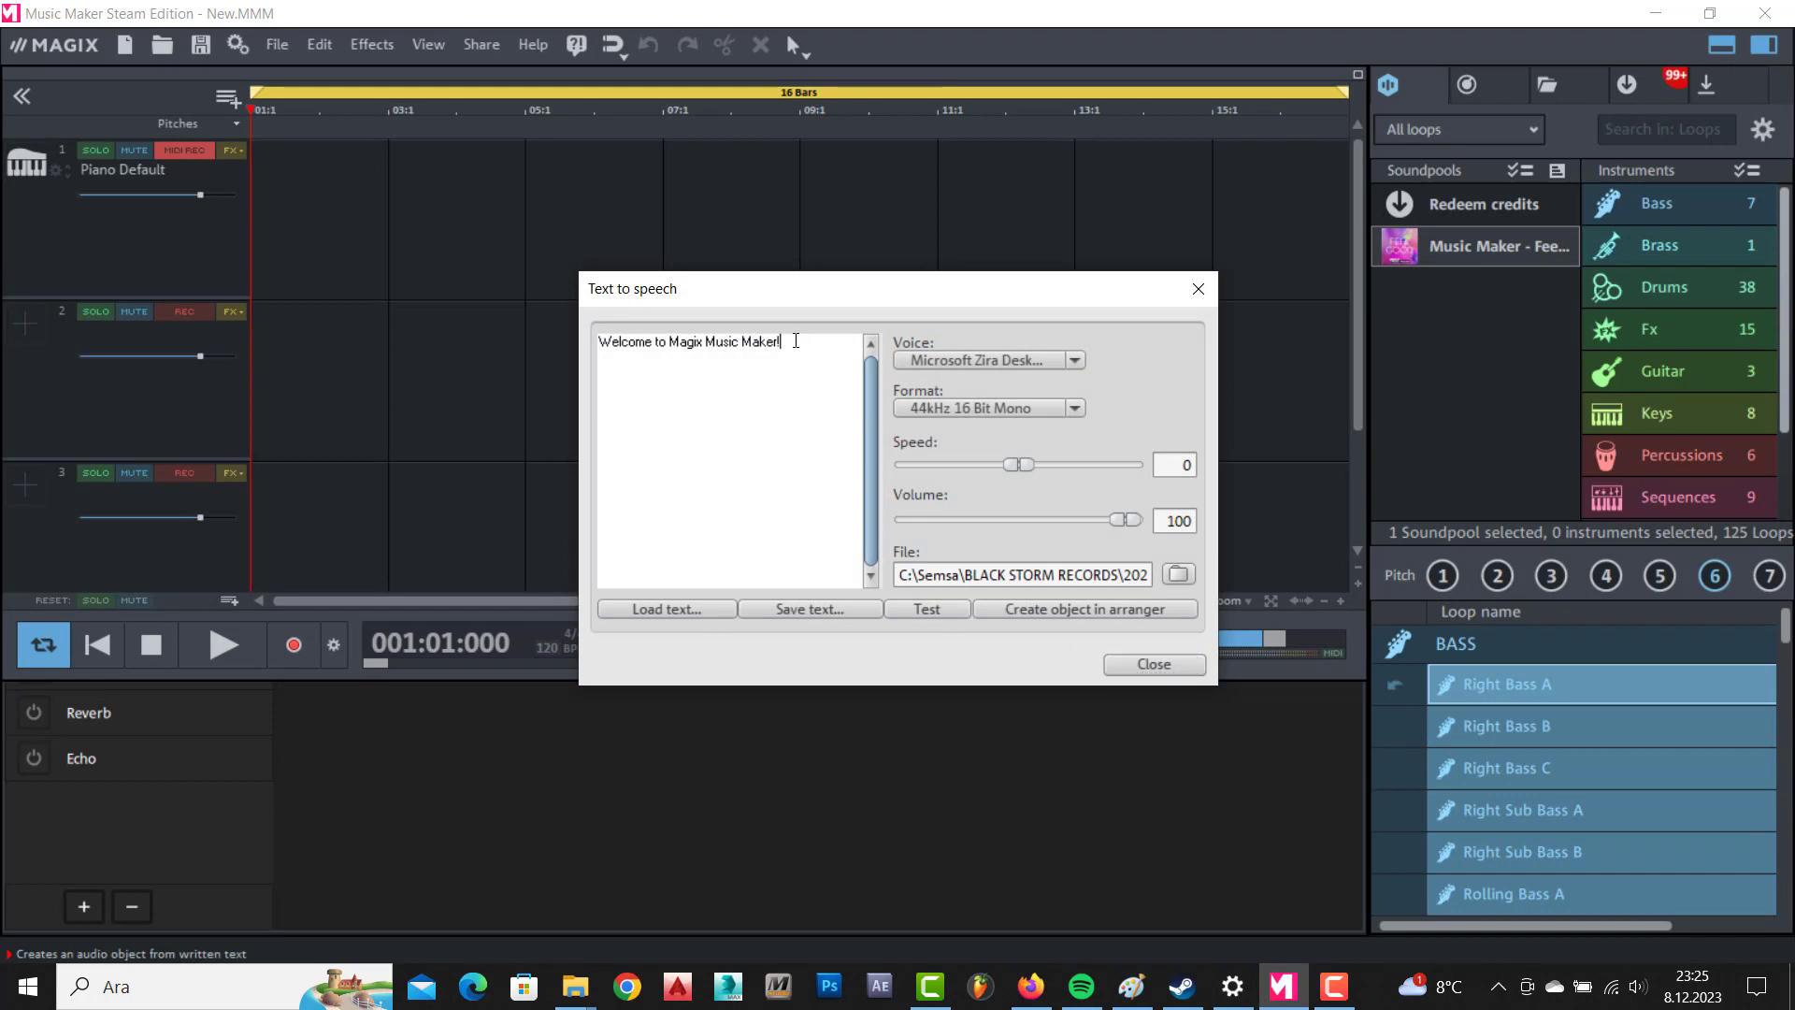
pyautogui.moveTo(796, 341); pyautogui.dragTo(484, 334)
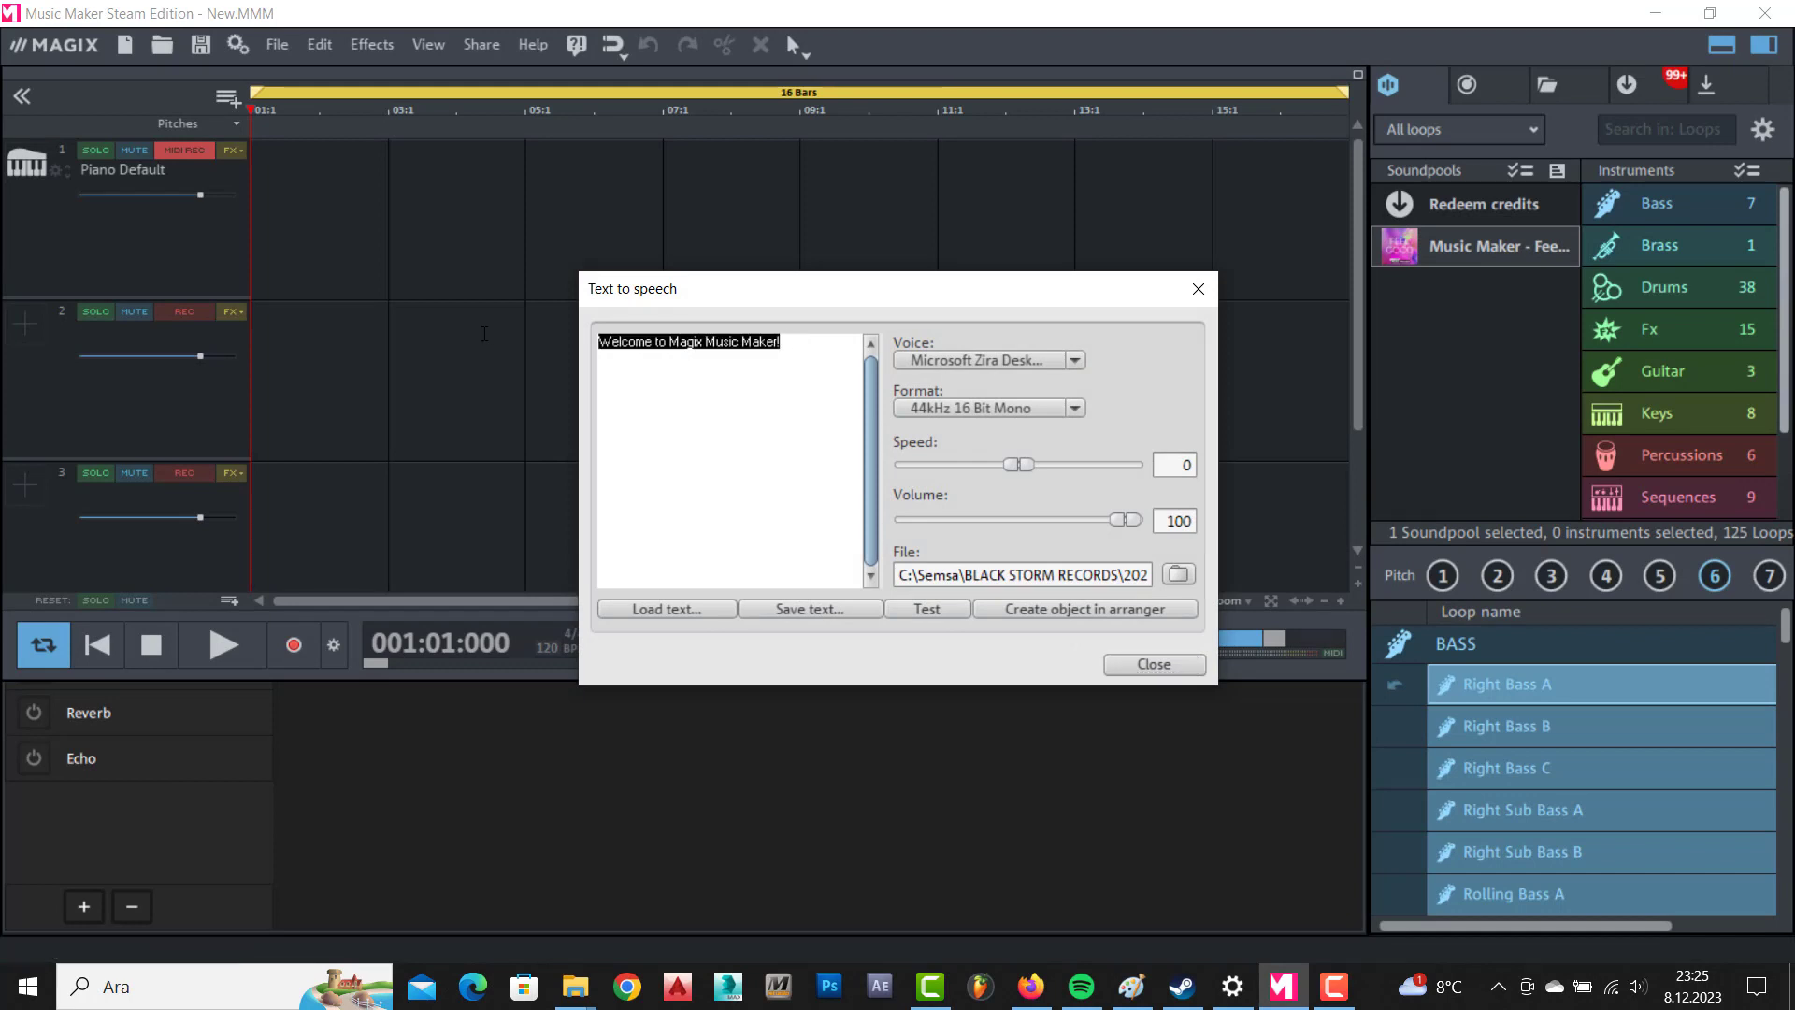
pyautogui.write('Hello')
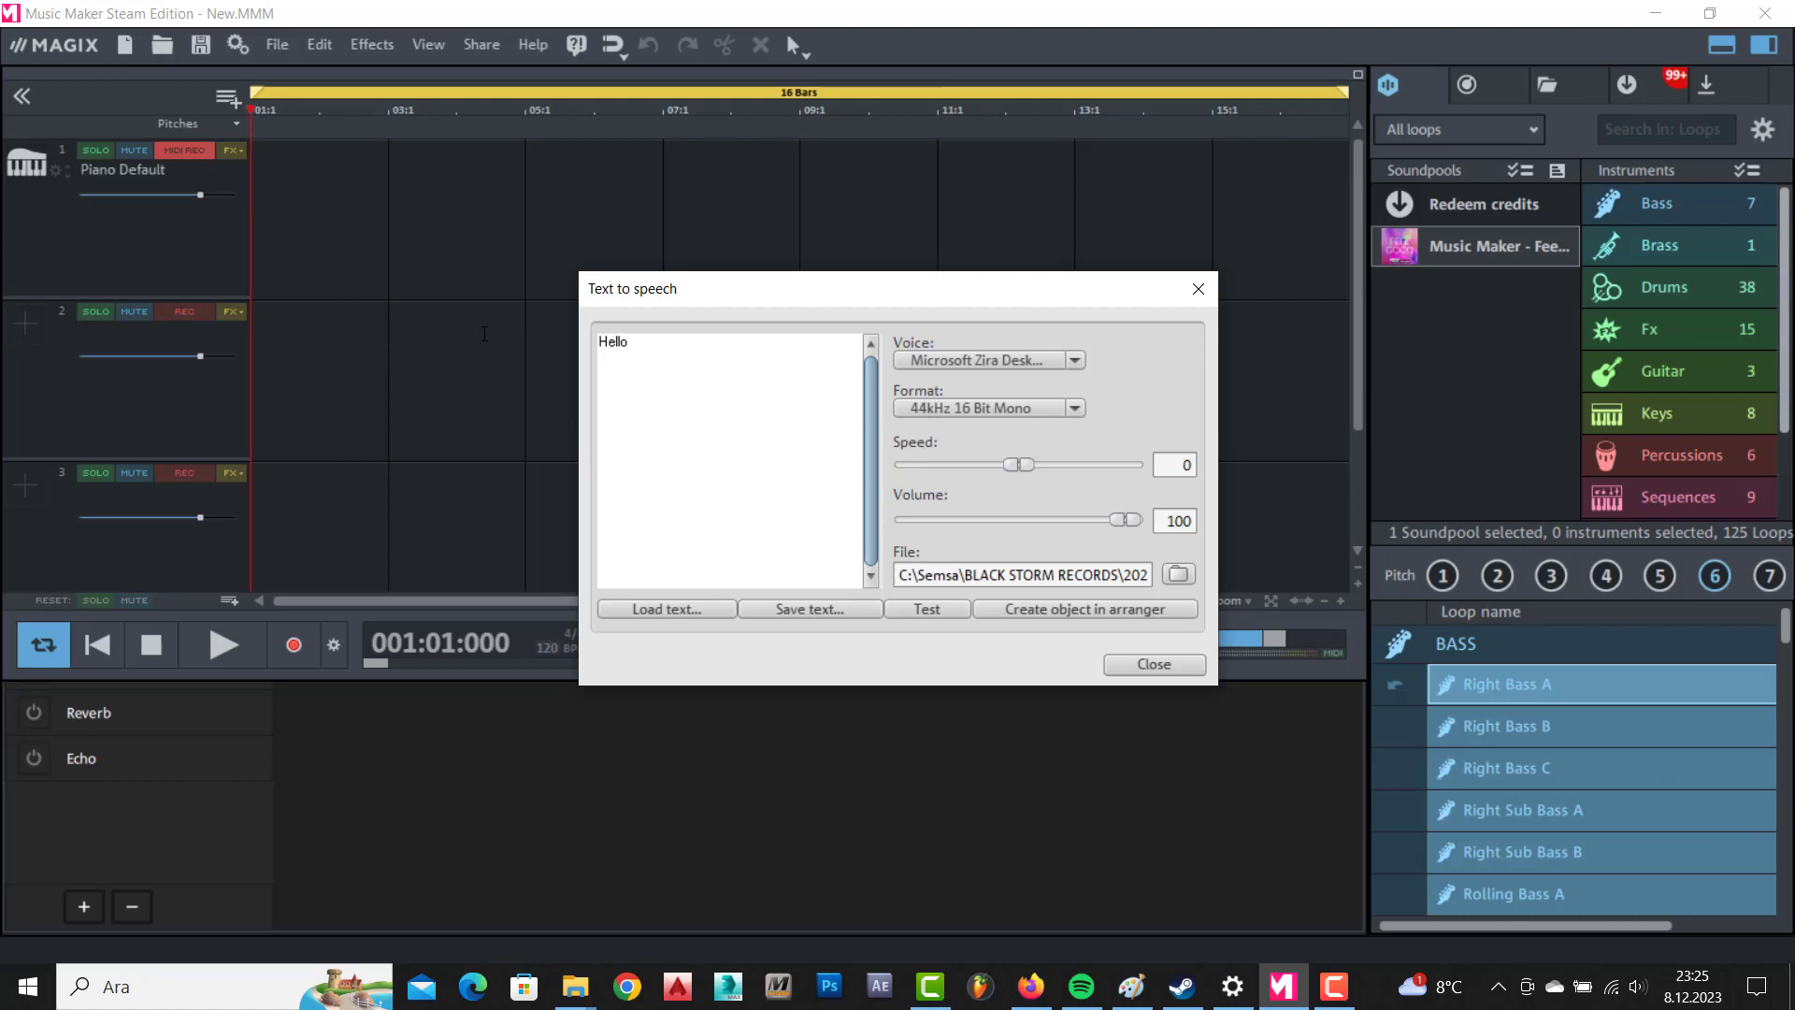
pyautogui.write(' Everyone')
# Test the speech at a speed of -5 and create it as an audio object in the arranger.
pyautogui.moveTo(1013, 468); pyautogui.dragTo(967, 467)
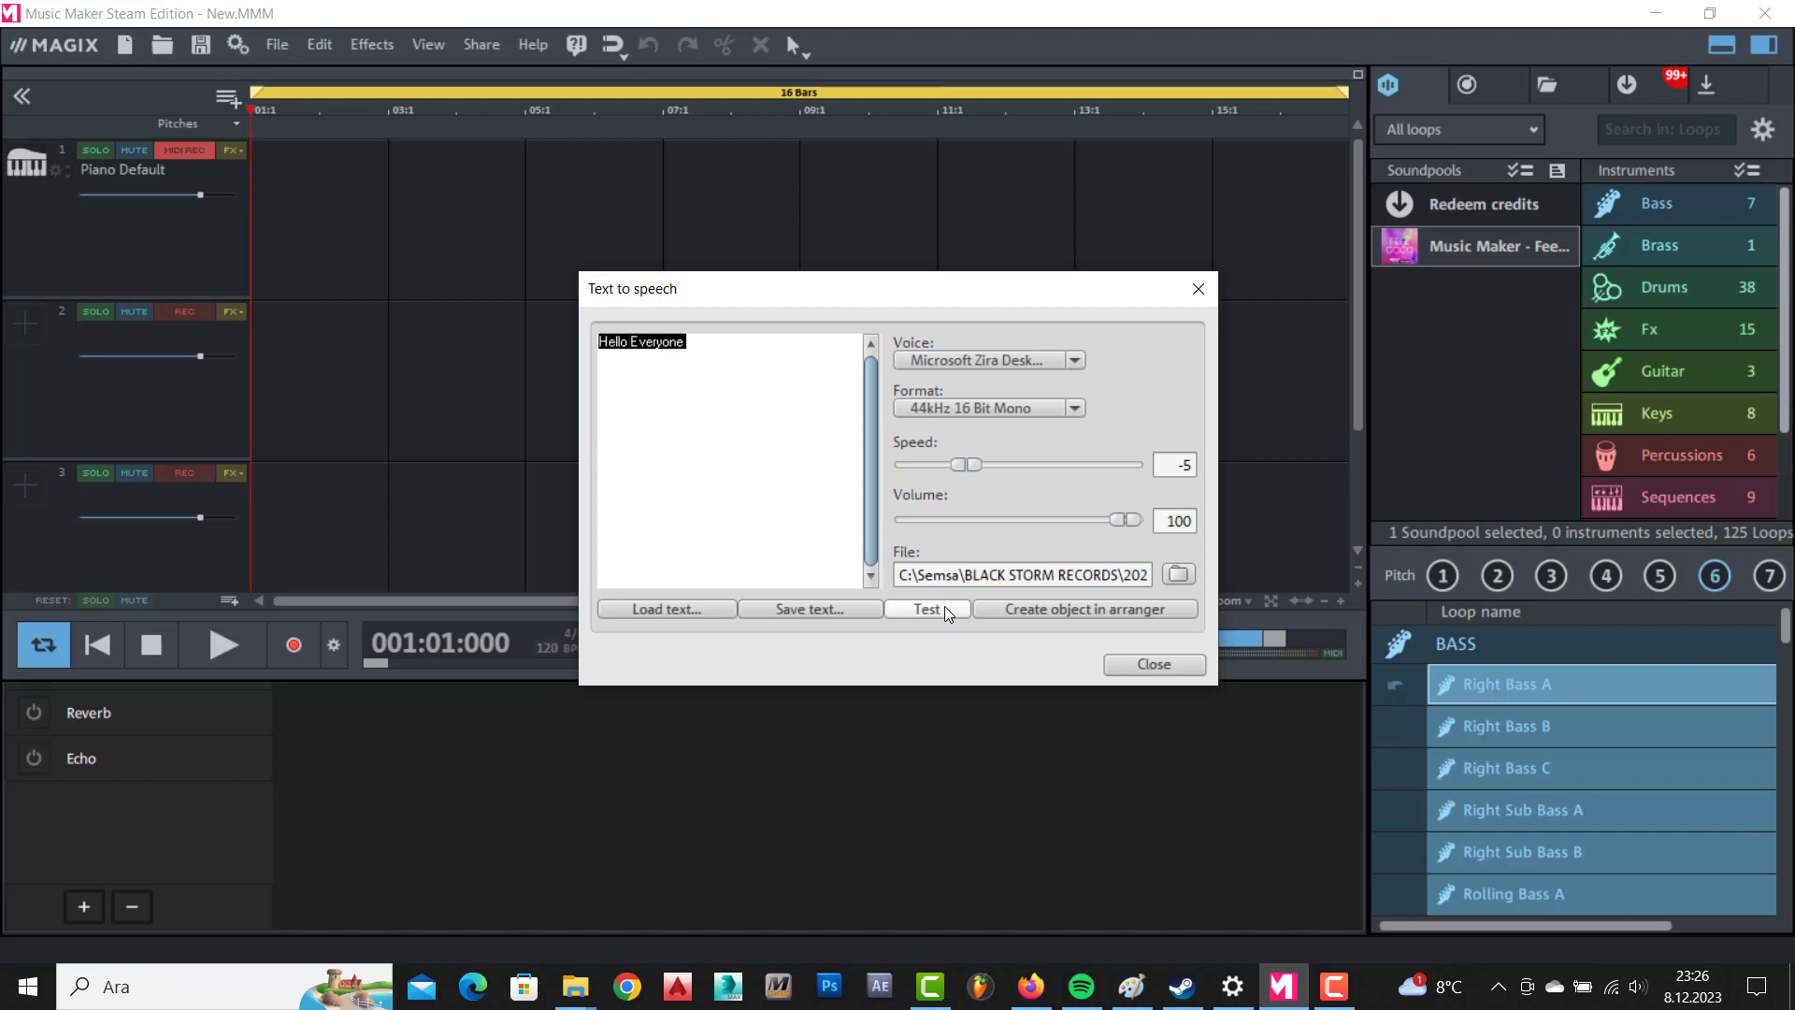
pyautogui.click(944, 606)
pyautogui.click(1066, 608)
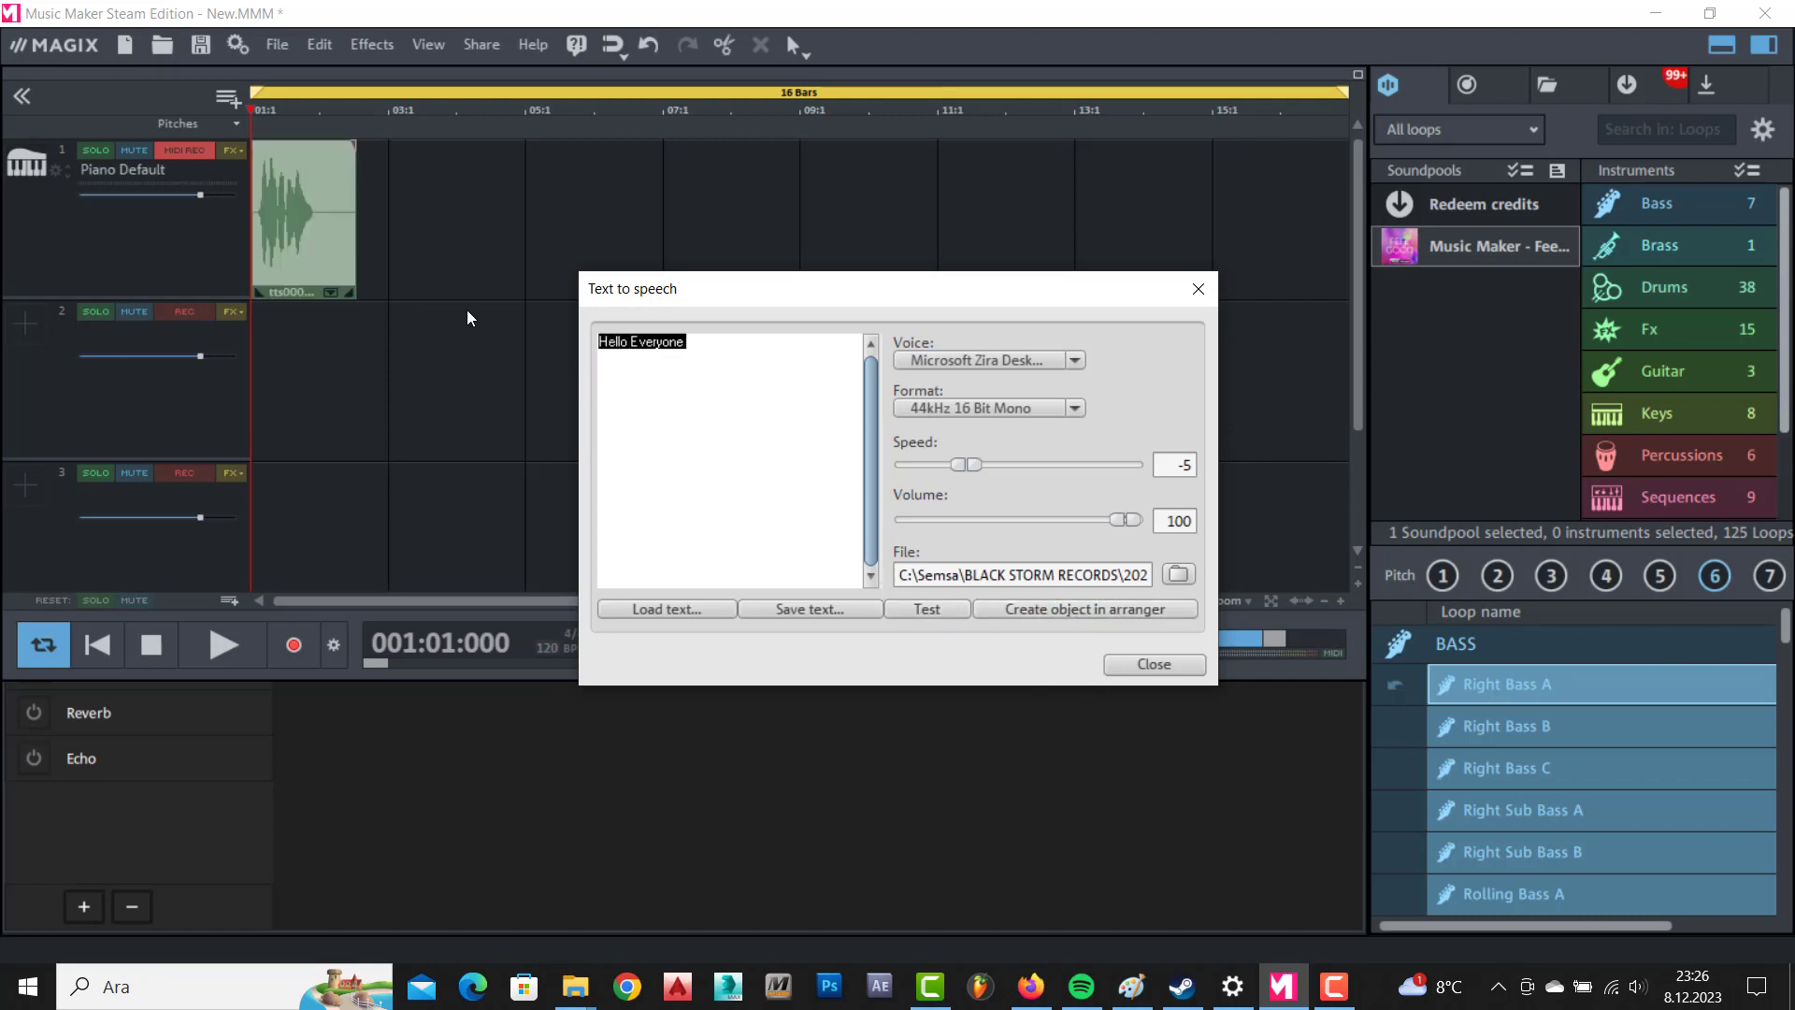
pyautogui.click(1154, 664)
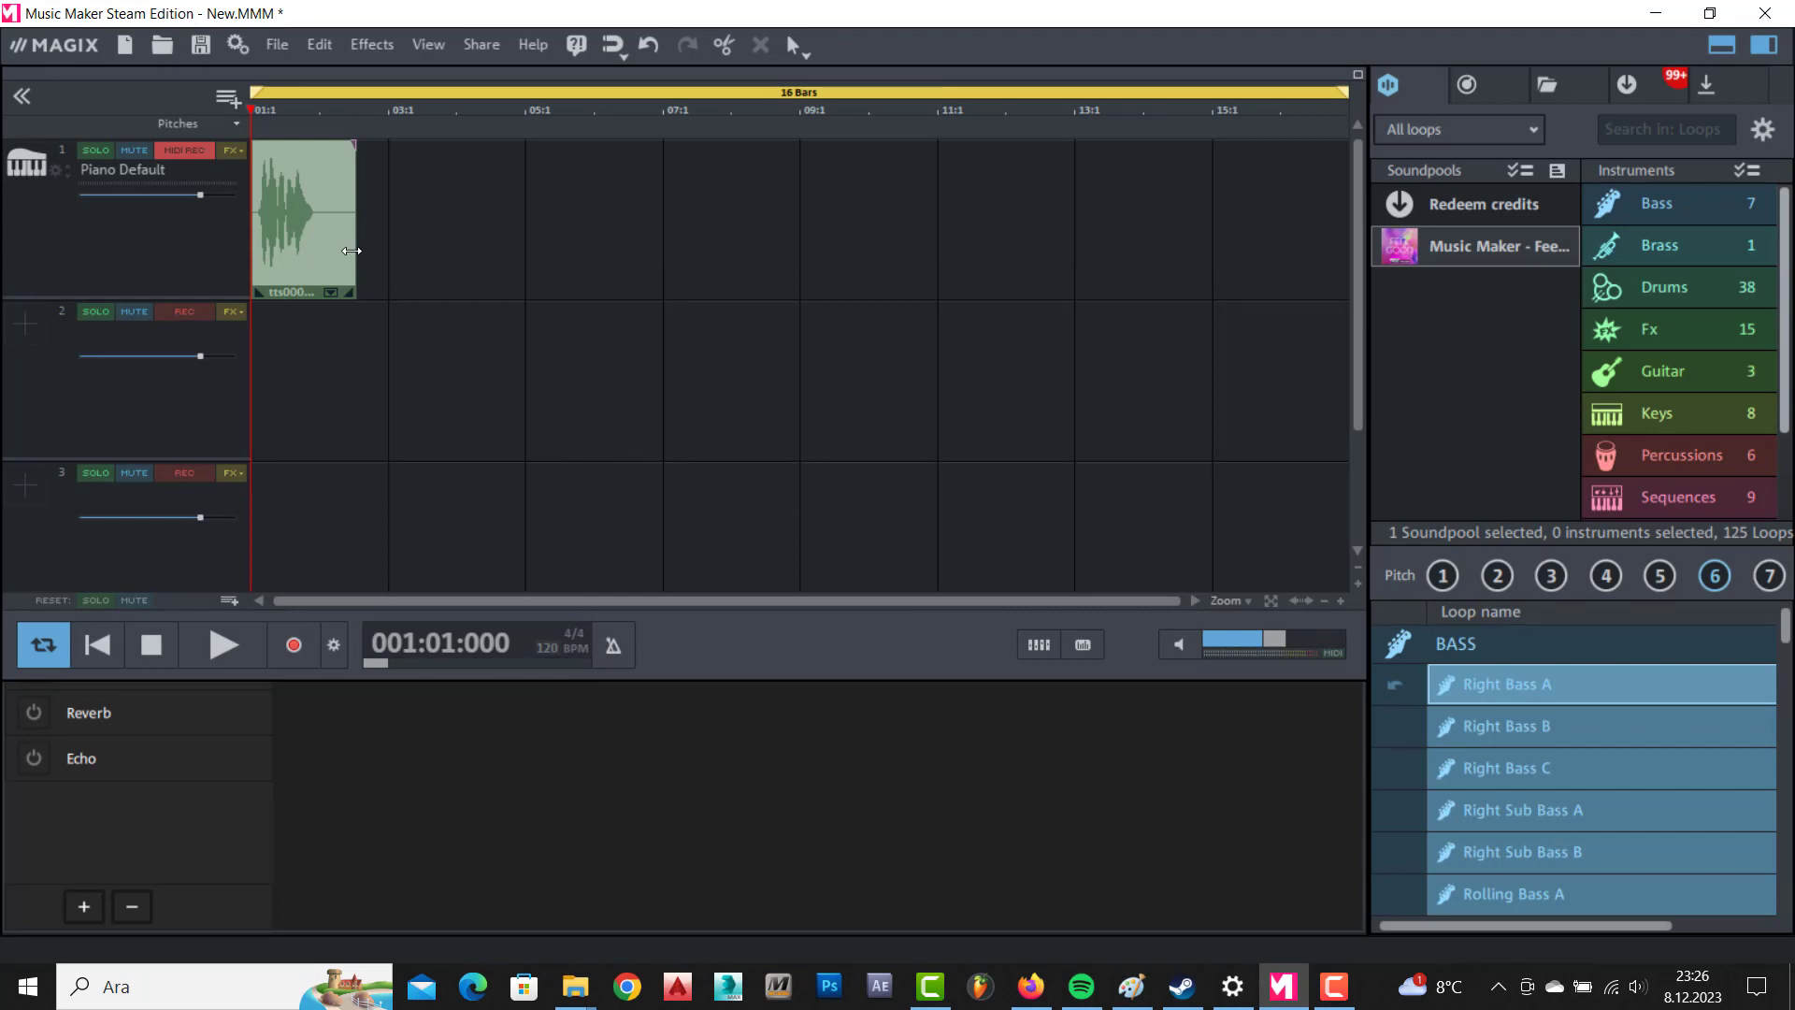
# Extend the speech clip slightly at its end and shorten the playback range above the tracks to 2 bars.
pyautogui.moveTo(356, 254); pyautogui.dragTo(373, 258)
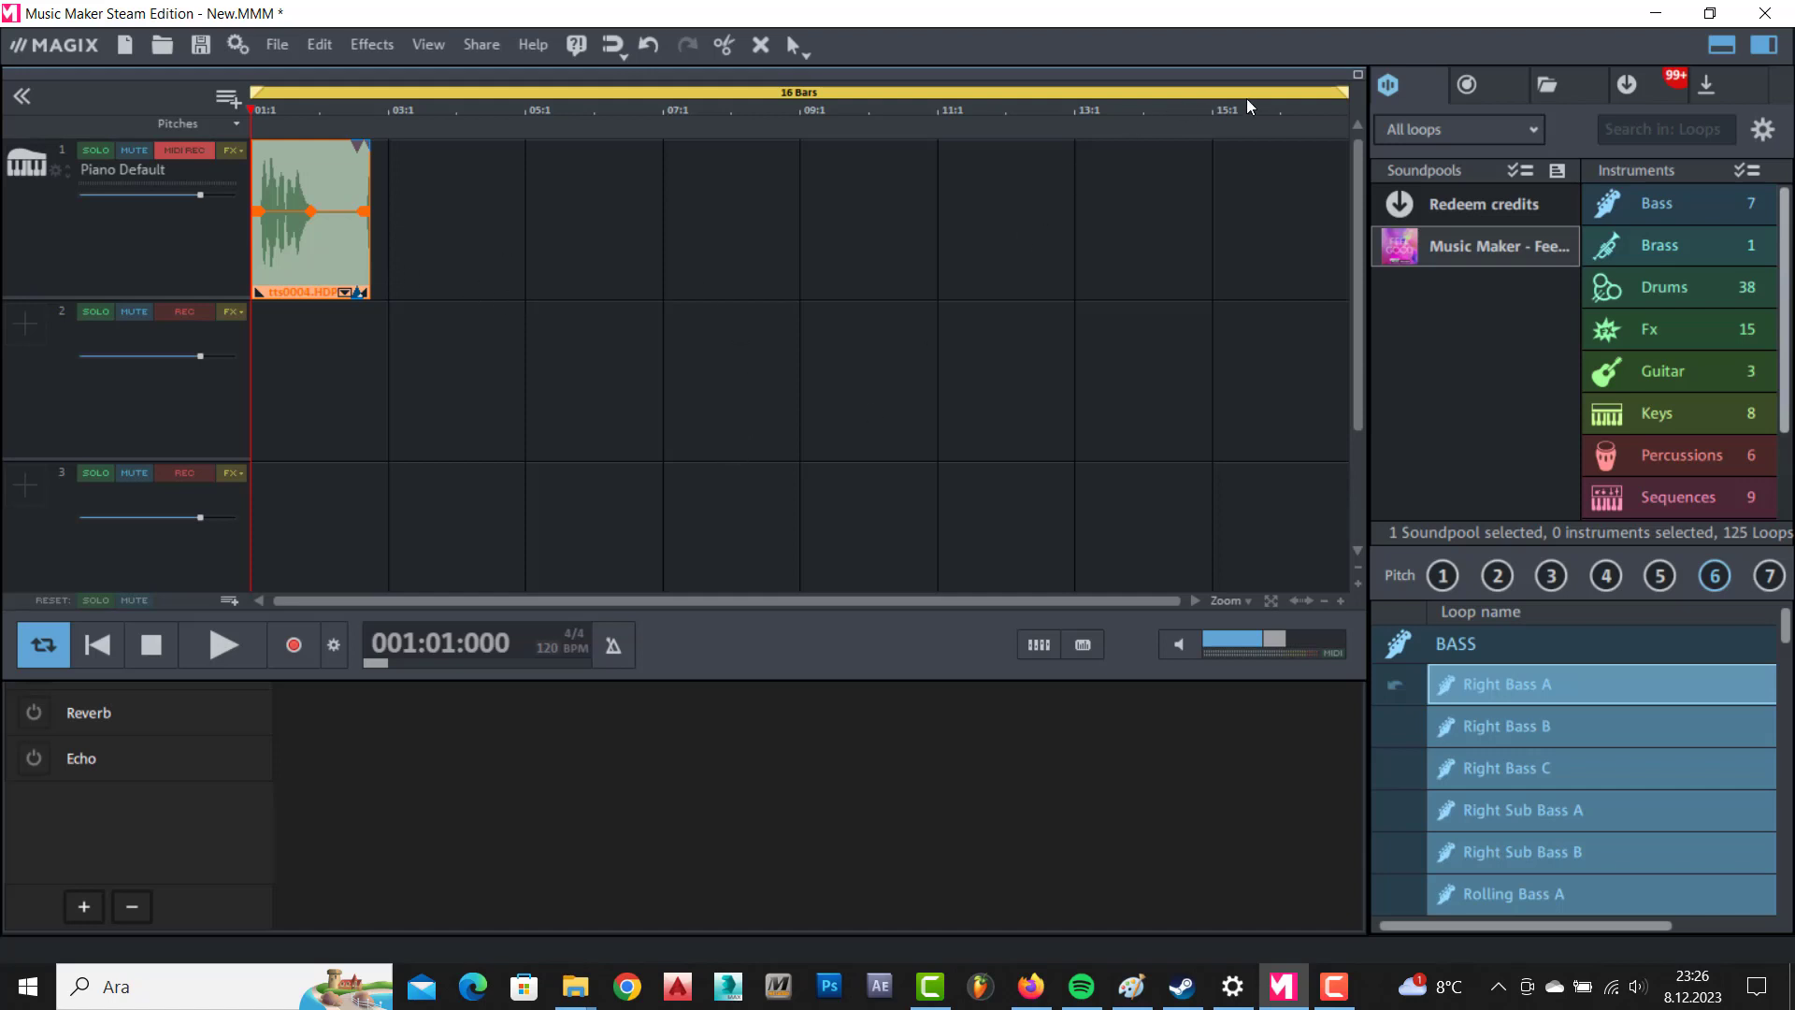
pyautogui.moveTo(1339, 83); pyautogui.dragTo(392, 84)
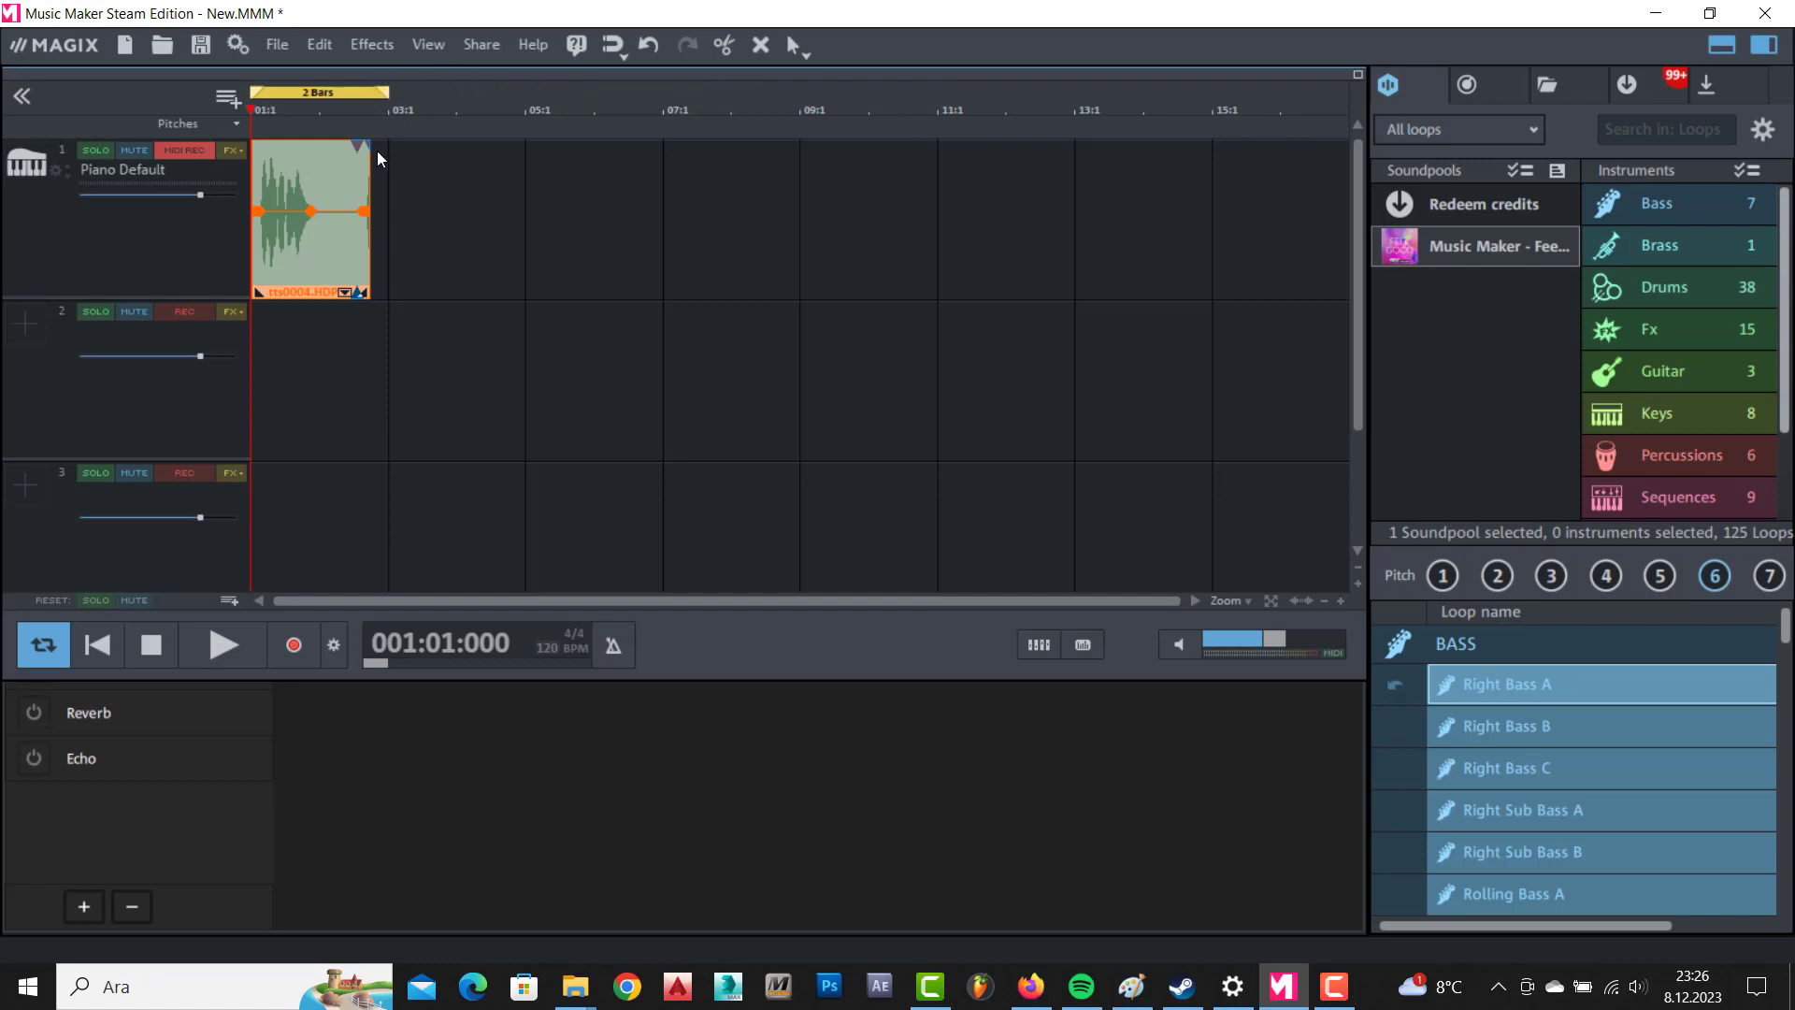
# Start exporting the project audio as WAV and browse the SPLICE folder as the save location.
pyautogui.click(279, 51)
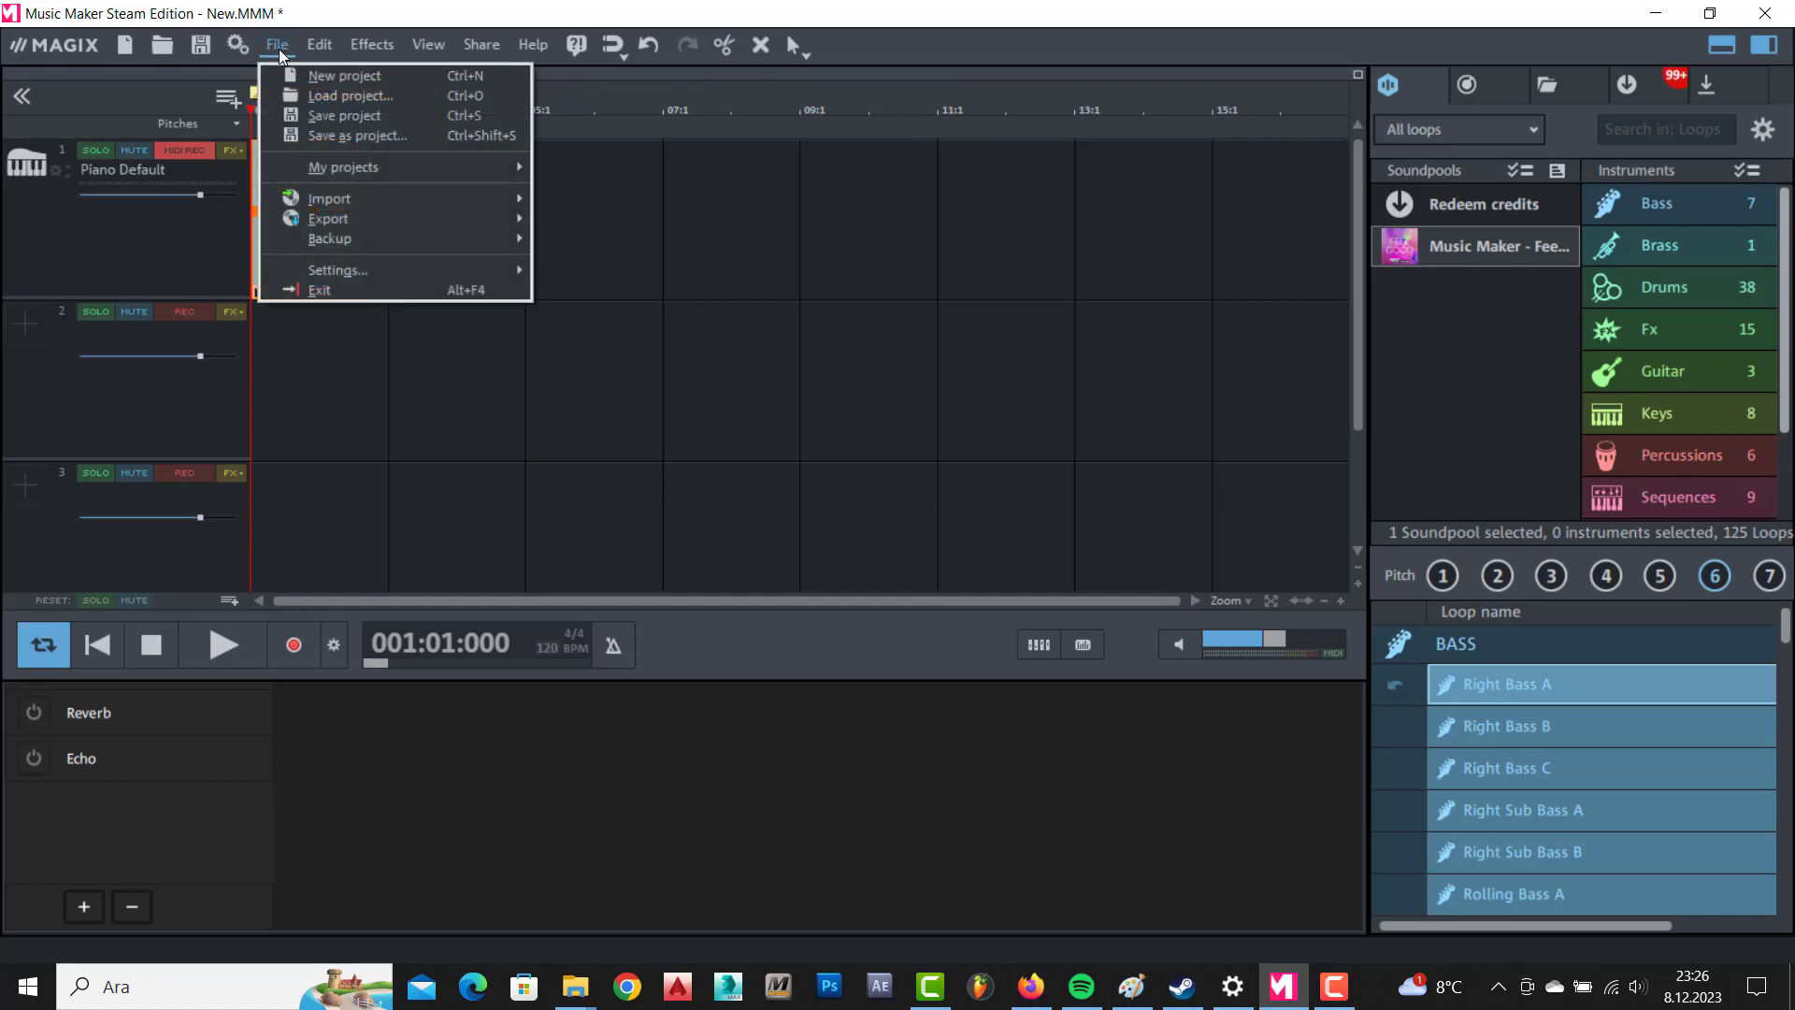
pyautogui.moveTo(328, 218)
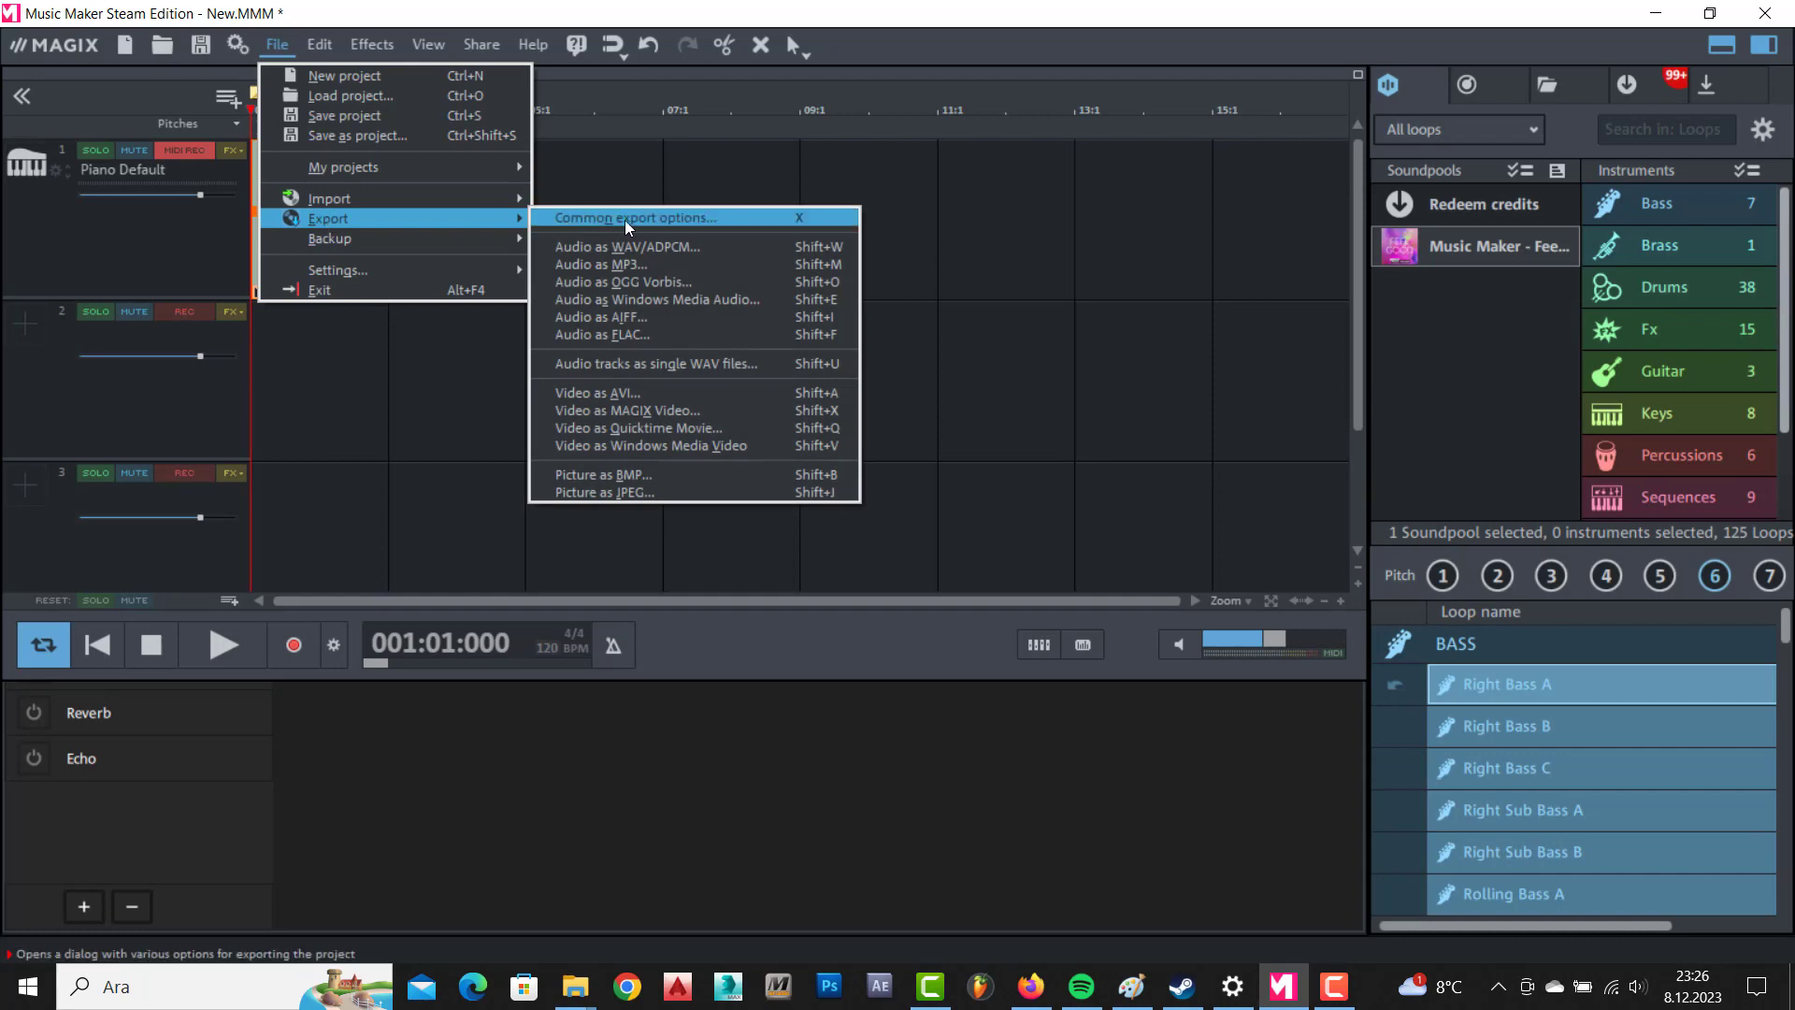
pyautogui.click(638, 246)
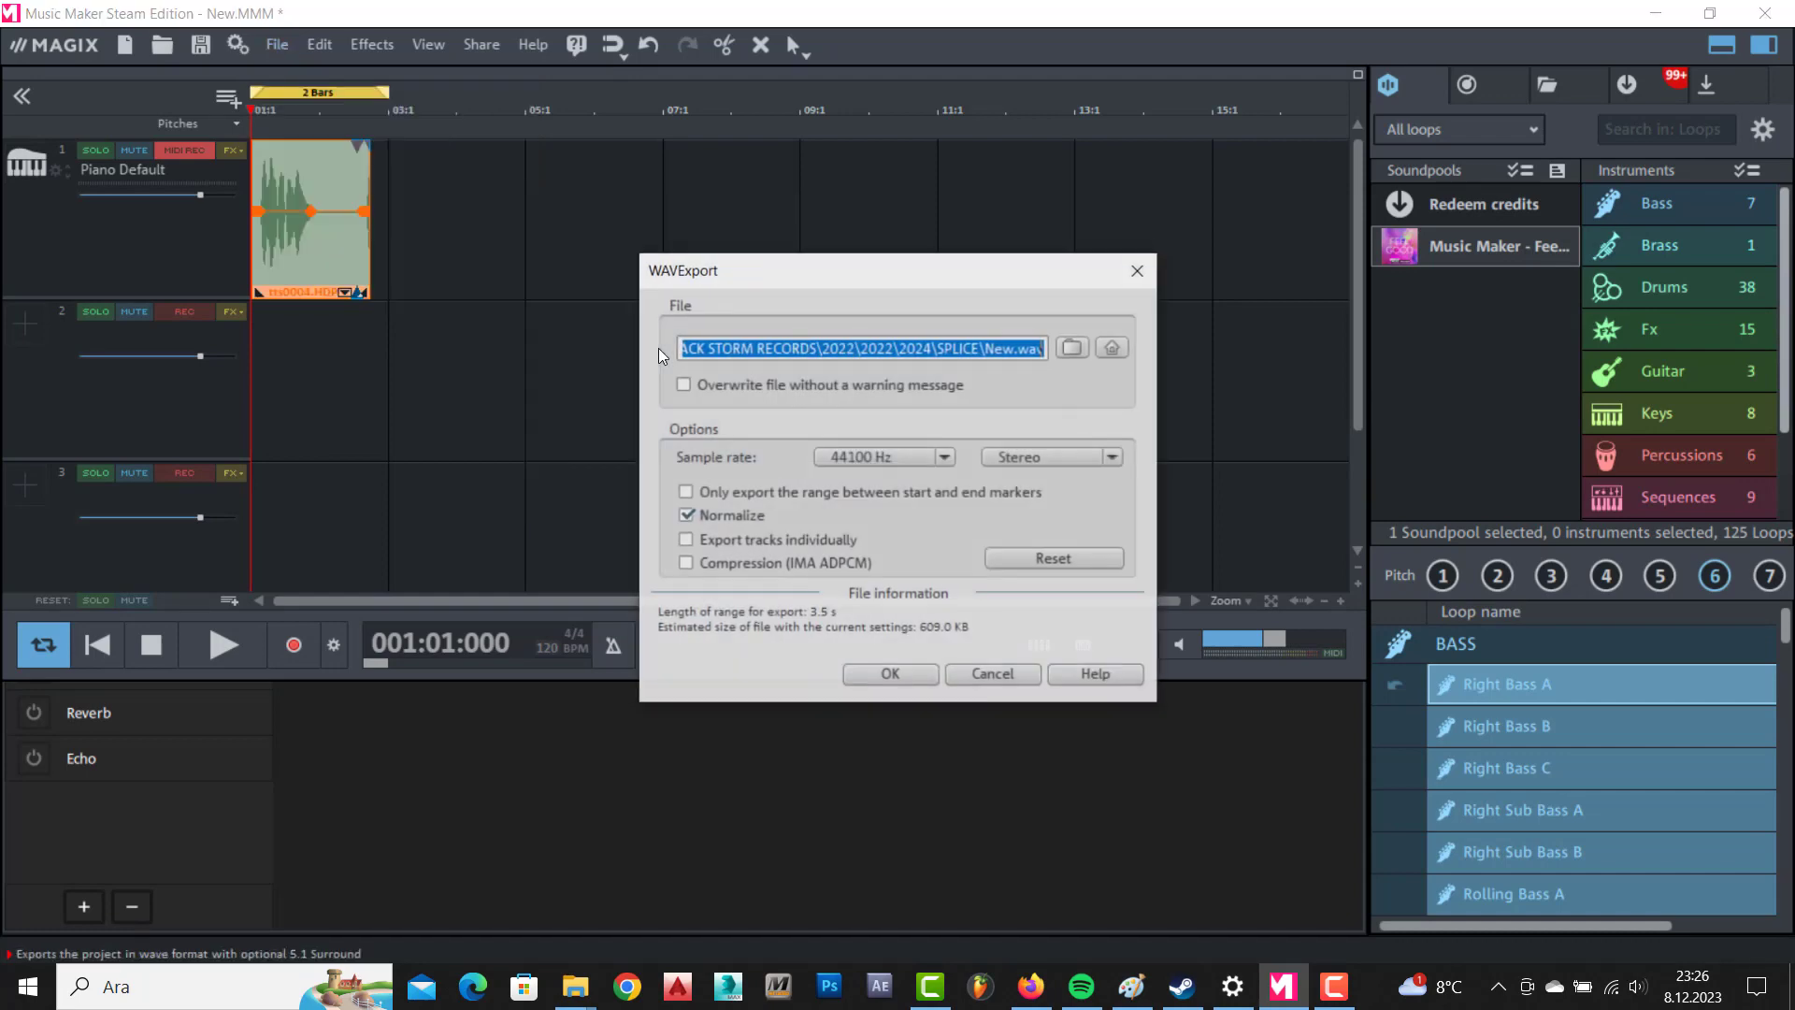
pyautogui.click(1072, 348)
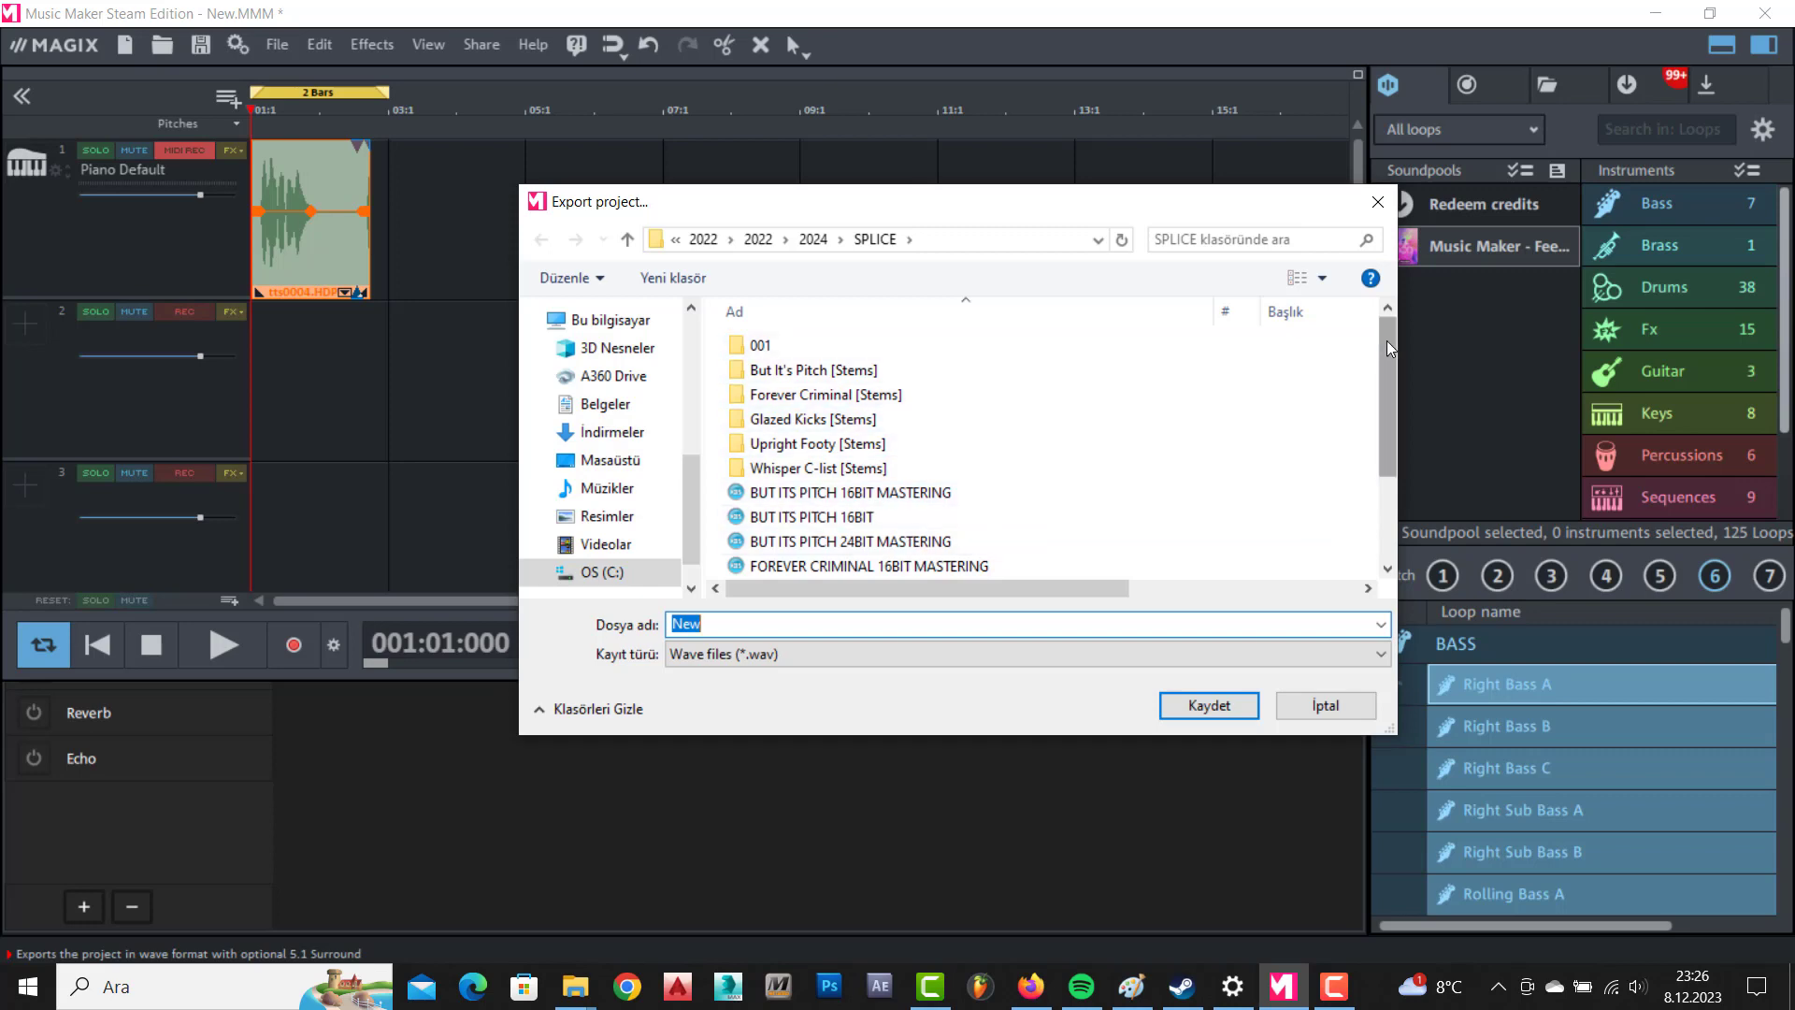
pyautogui.scroll(-2, 1387, 340)
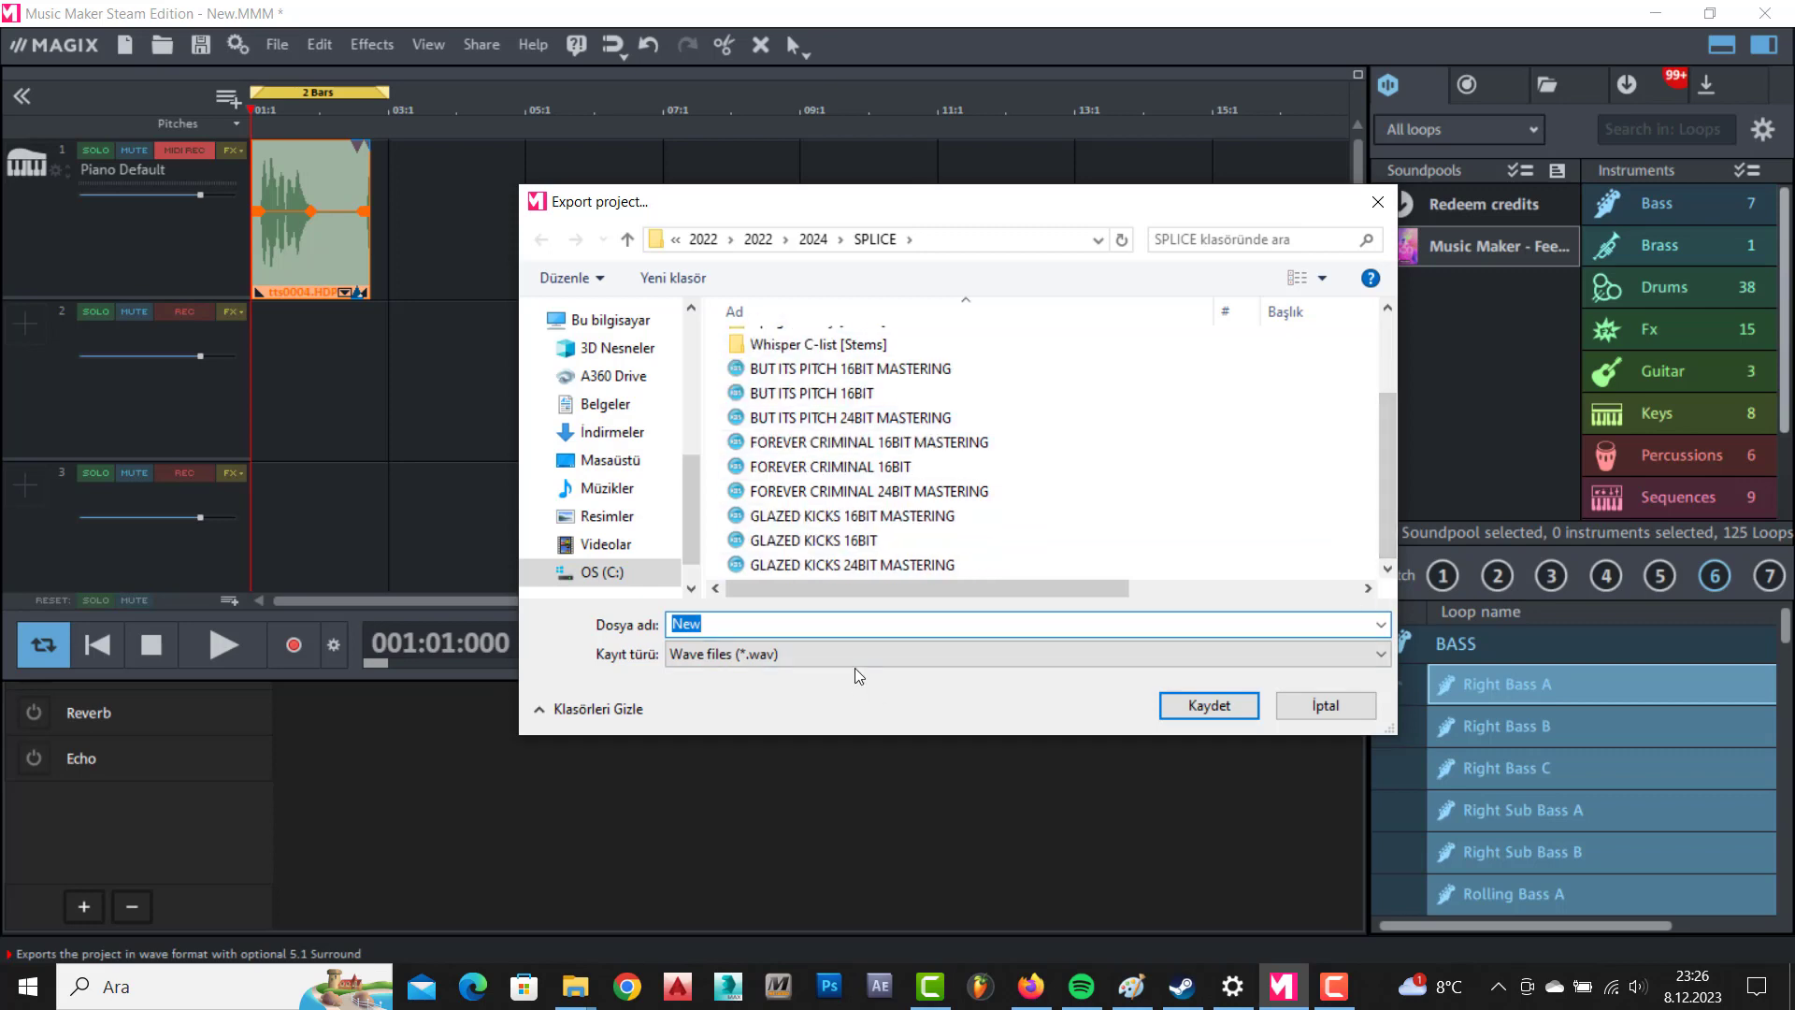
# Name the WAV file HELLO EVERYONE SPEECH and run the export into the SPLICE folder.
pyautogui.write('001')
pyautogui.press('BackSpace')
pyautogui.press('BackSpace')
pyautogui.press('BackSpace')
pyautogui.write('h')
pyautogui.press('BackSpace')
pyautogui.write('HELLO EVERYONE SPEECH')
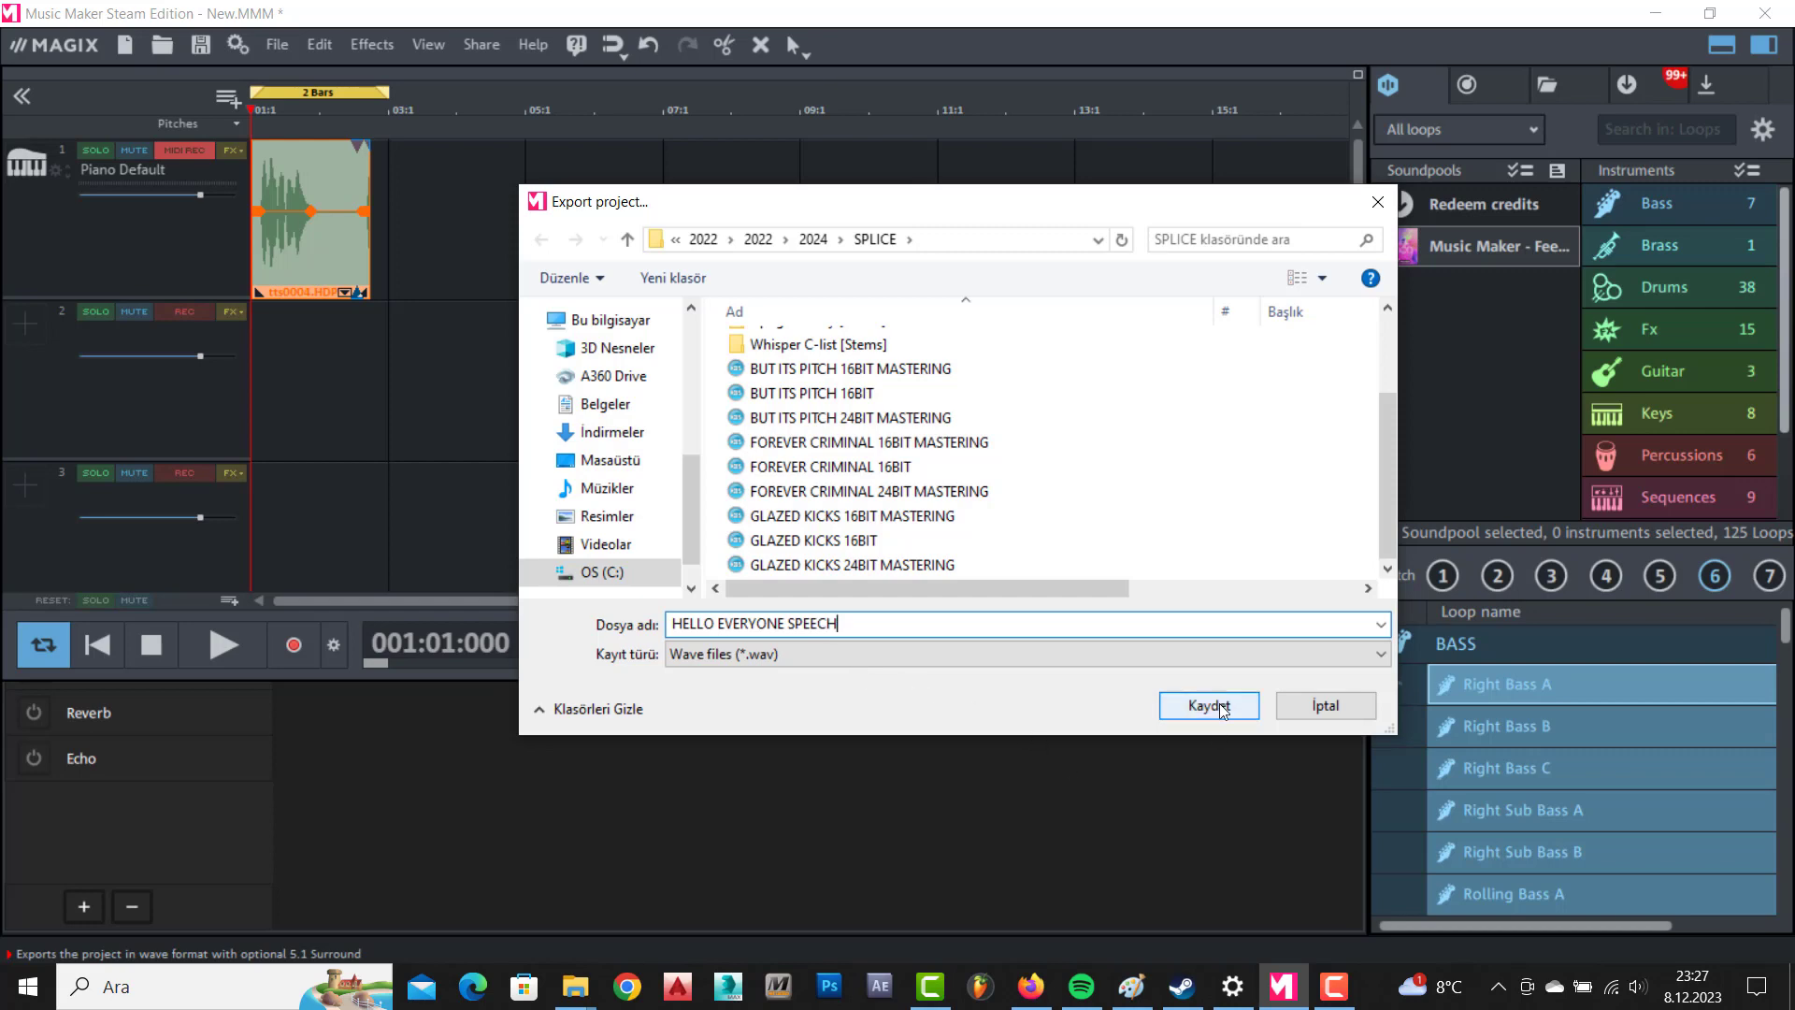
pyautogui.click(1219, 704)
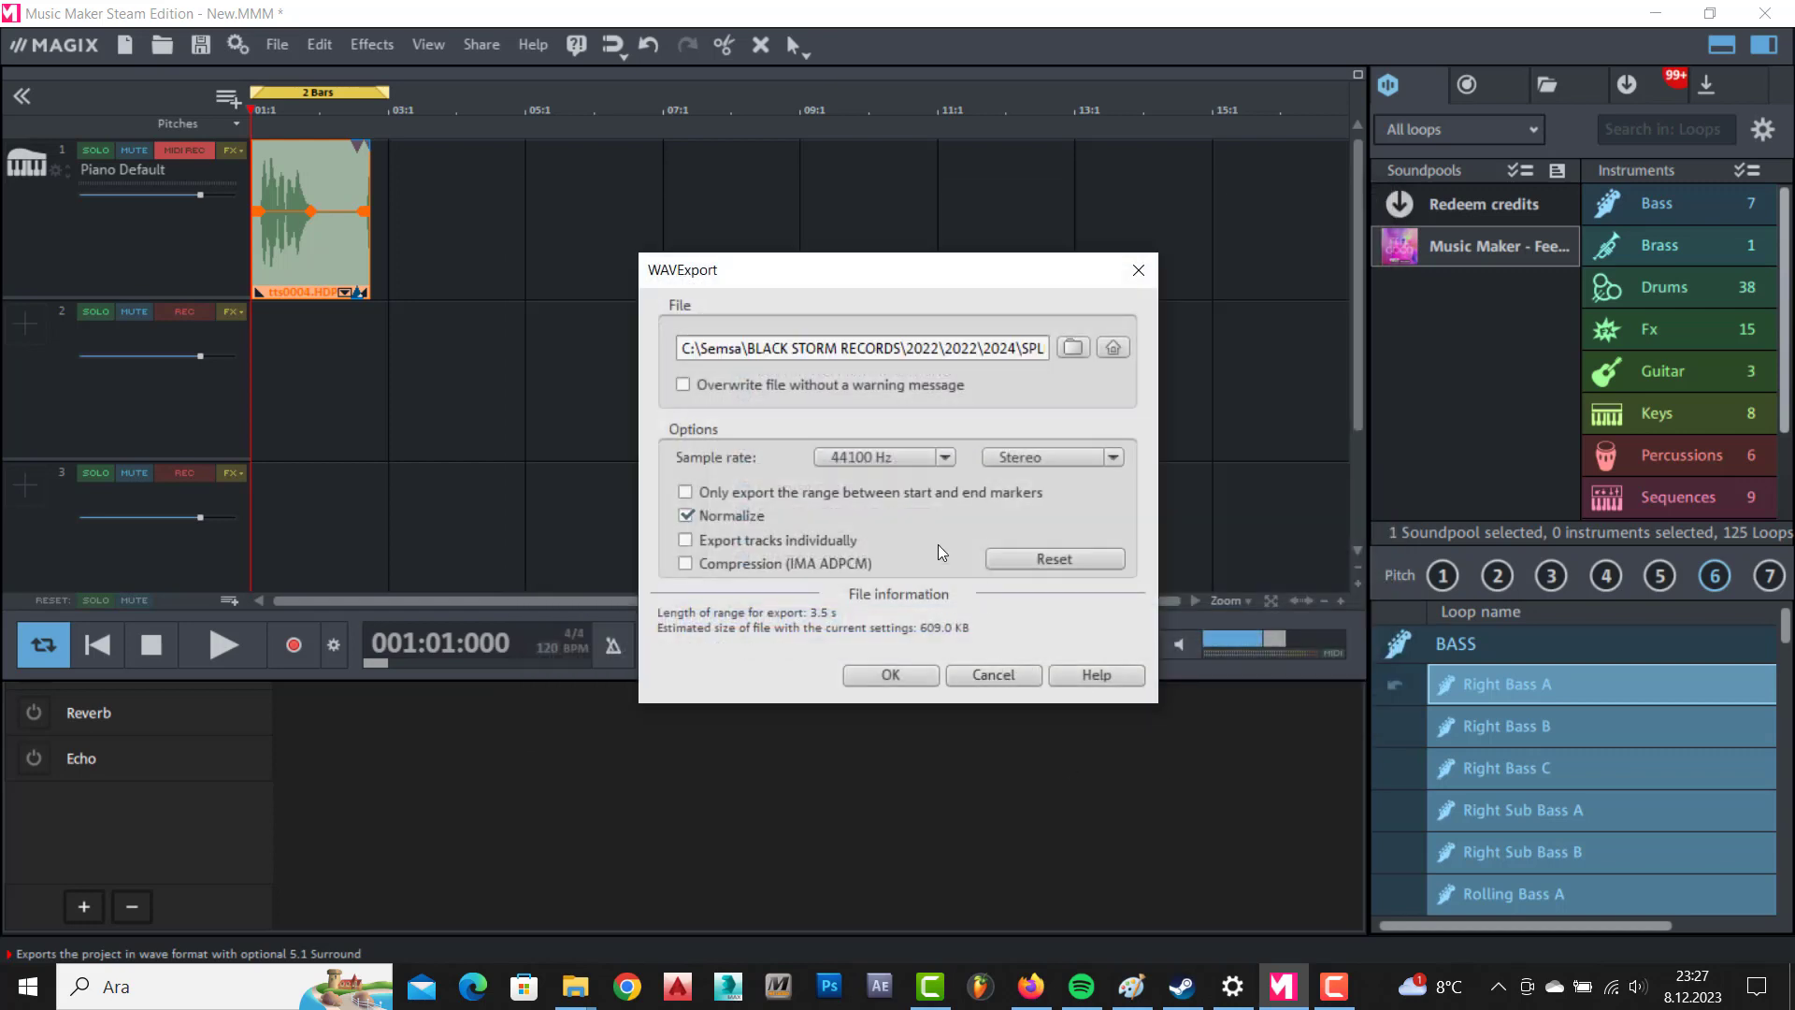
pyautogui.click(909, 671)
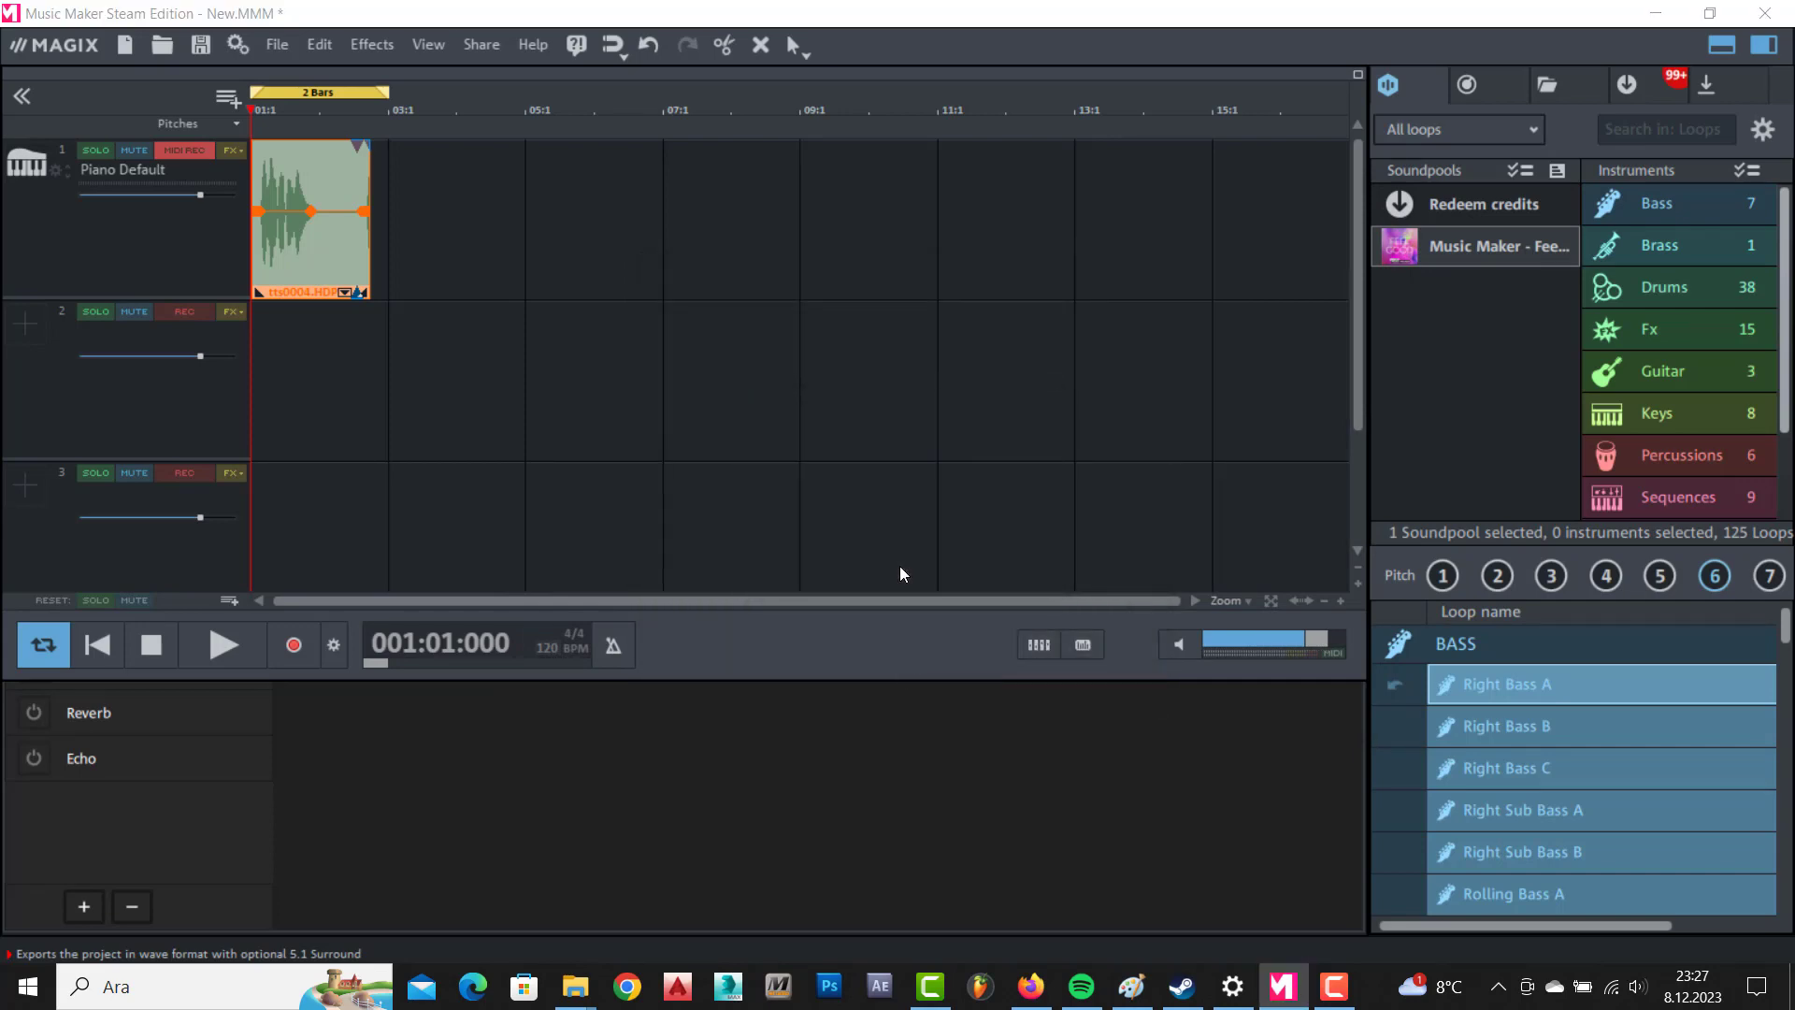
pyautogui.click(1186, 539)
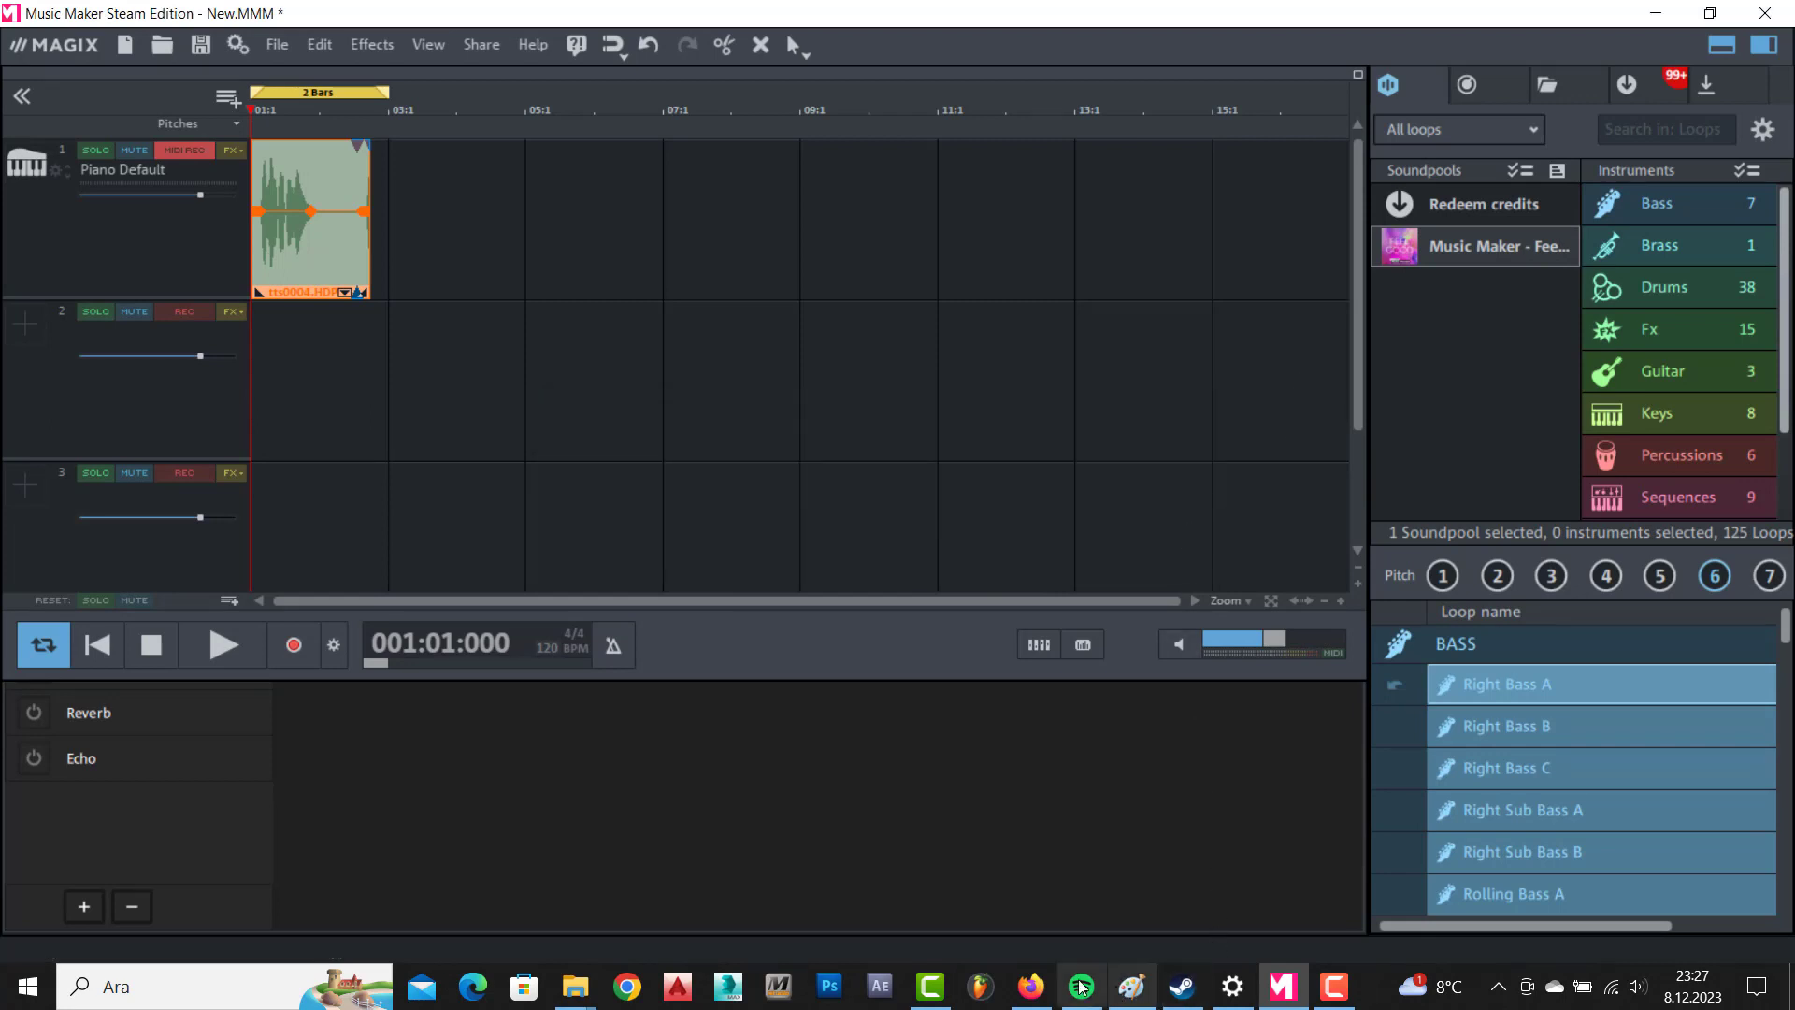
# Bring up FL Studio, then switch to the Cottage 09 window in File Explorer and go up two folder levels.
pyautogui.click(992, 990)
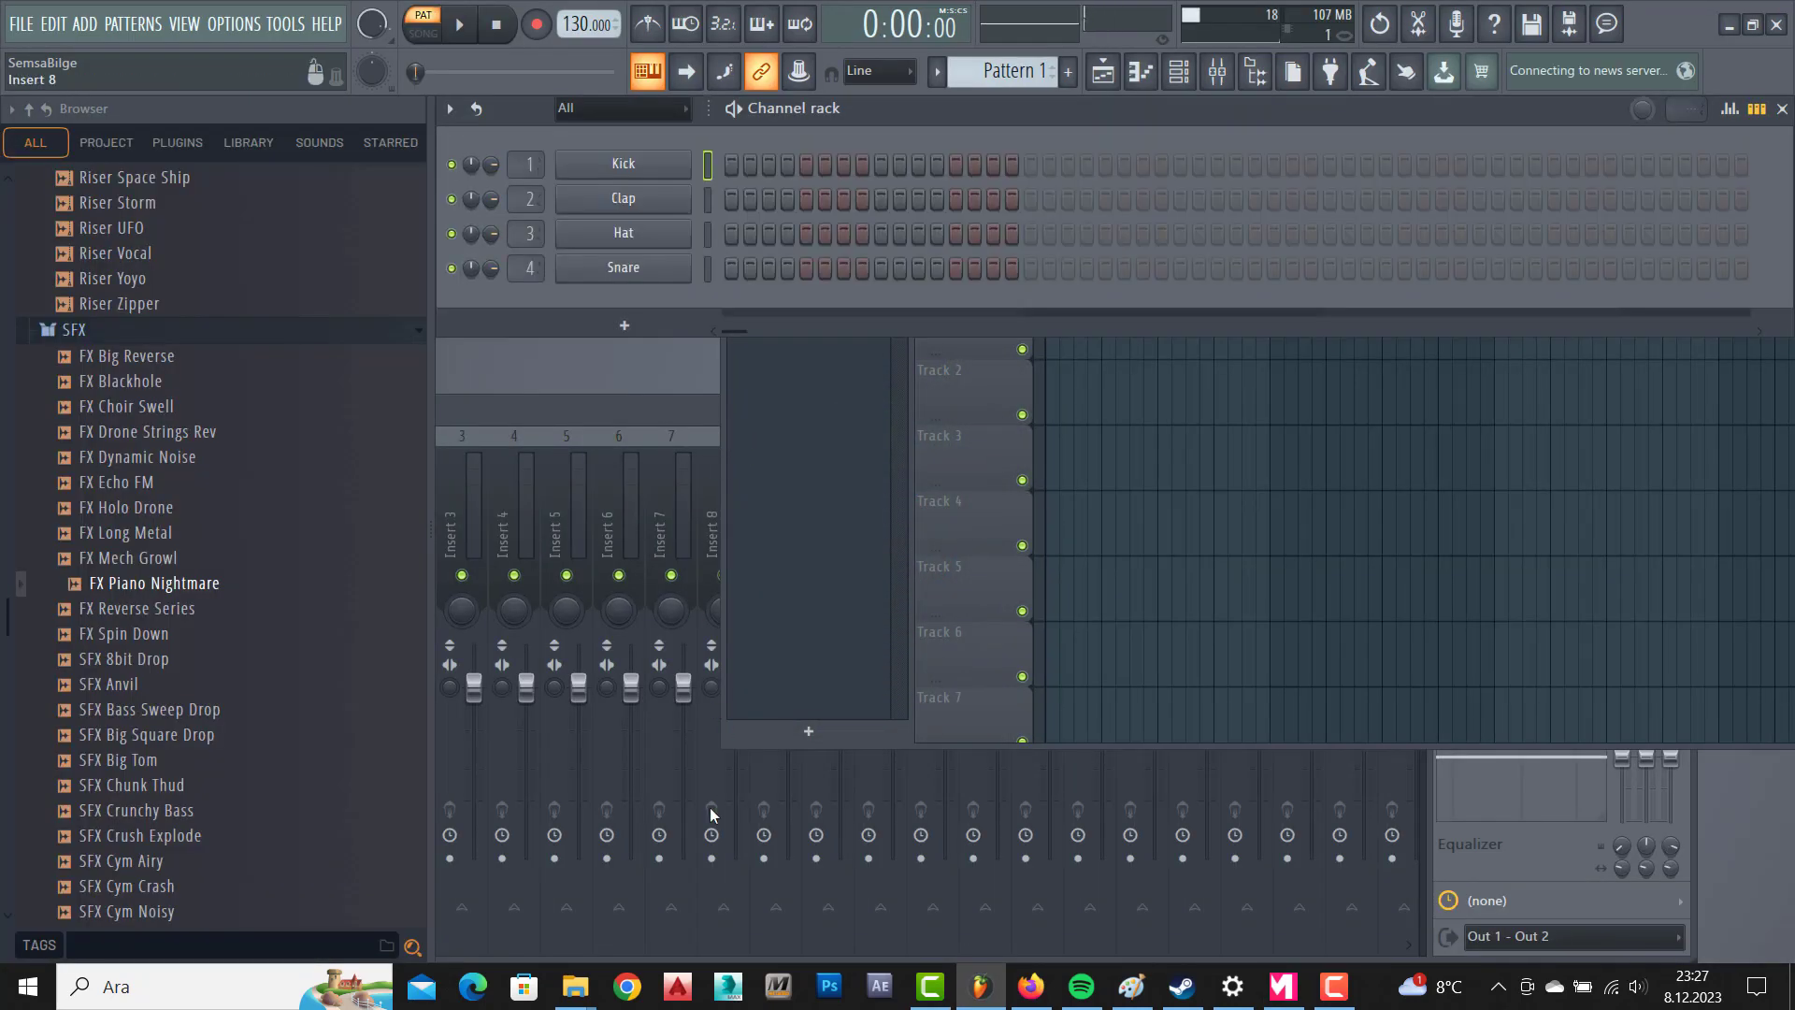
pyautogui.moveTo(586, 989)
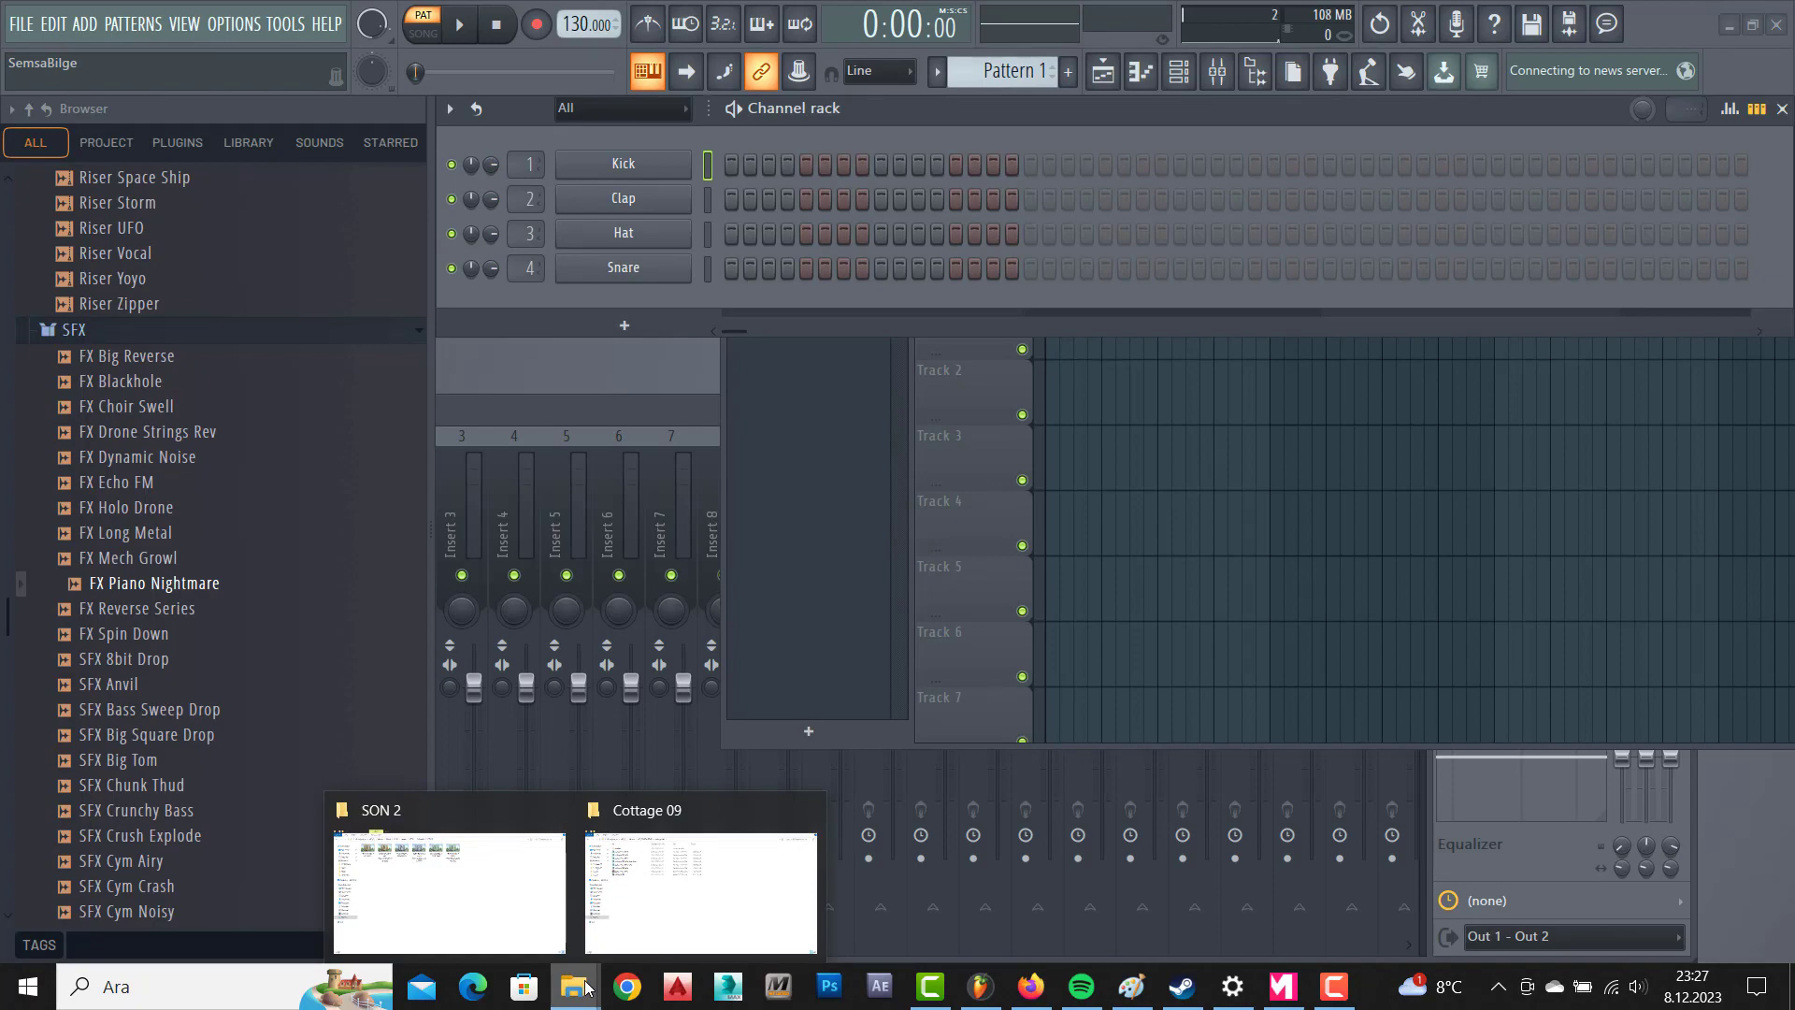
pyautogui.click(685, 912)
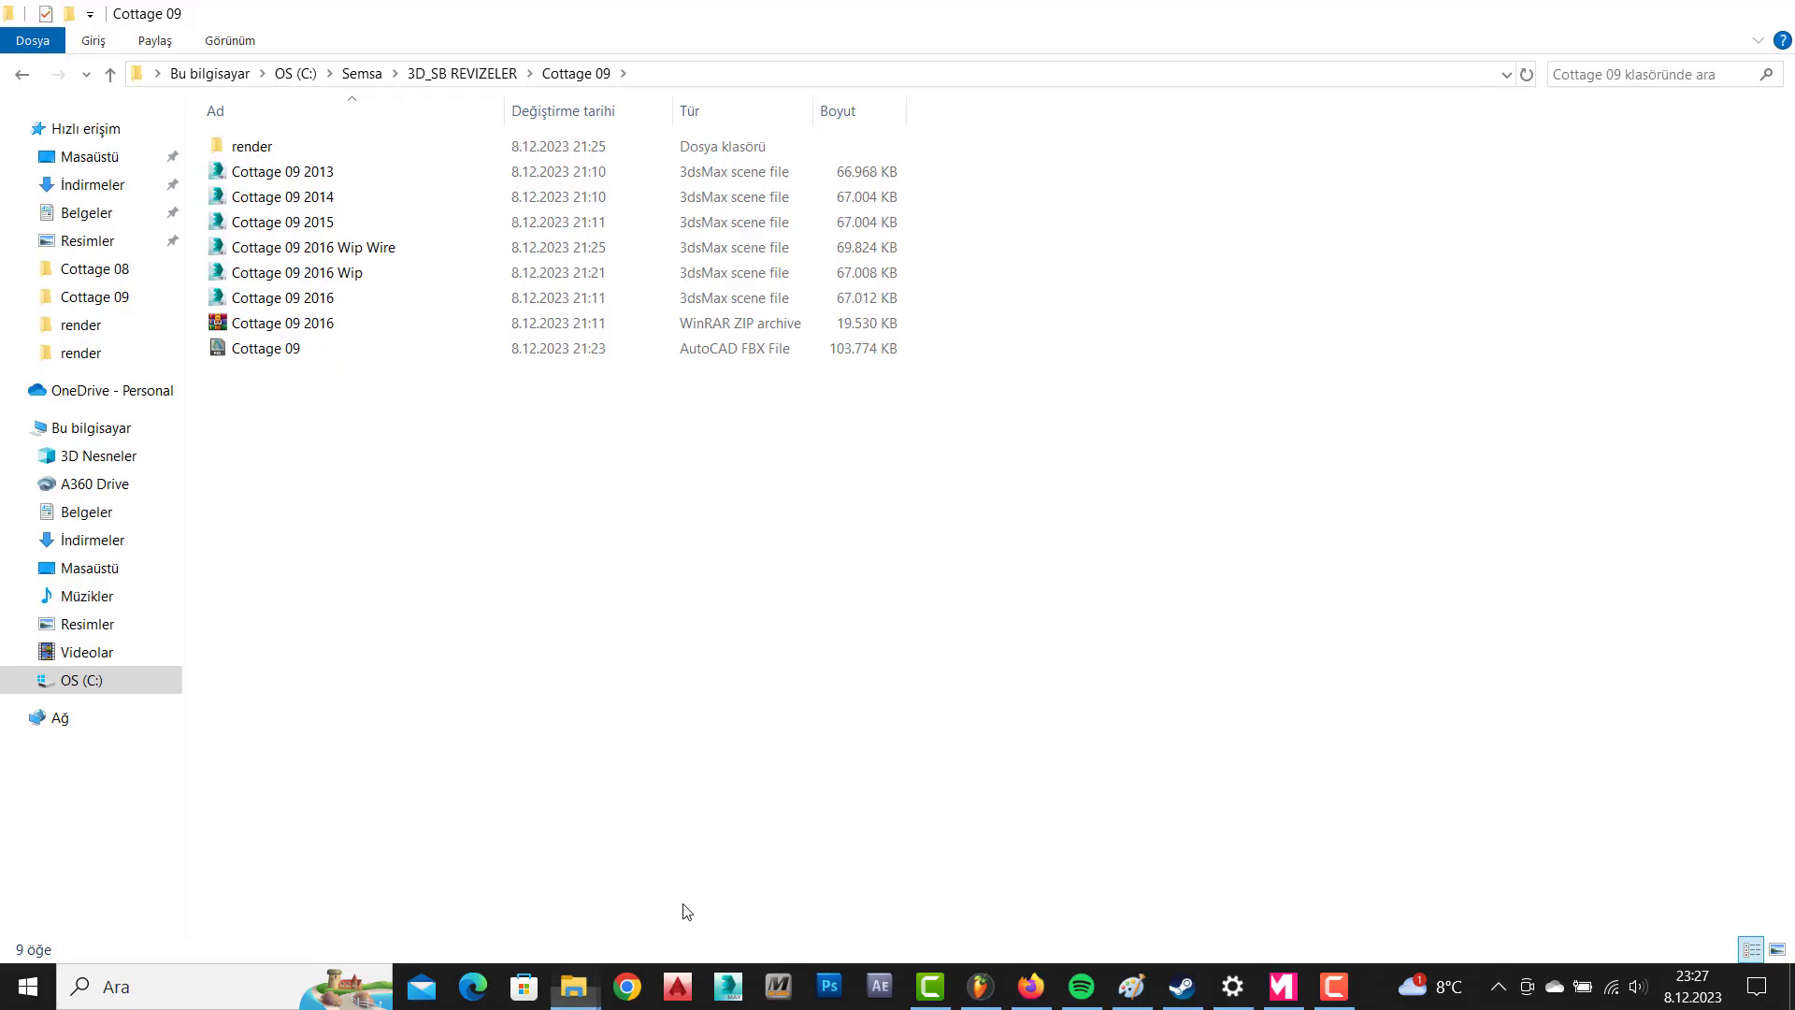
pyautogui.click(112, 75)
pyautogui.click(112, 75)
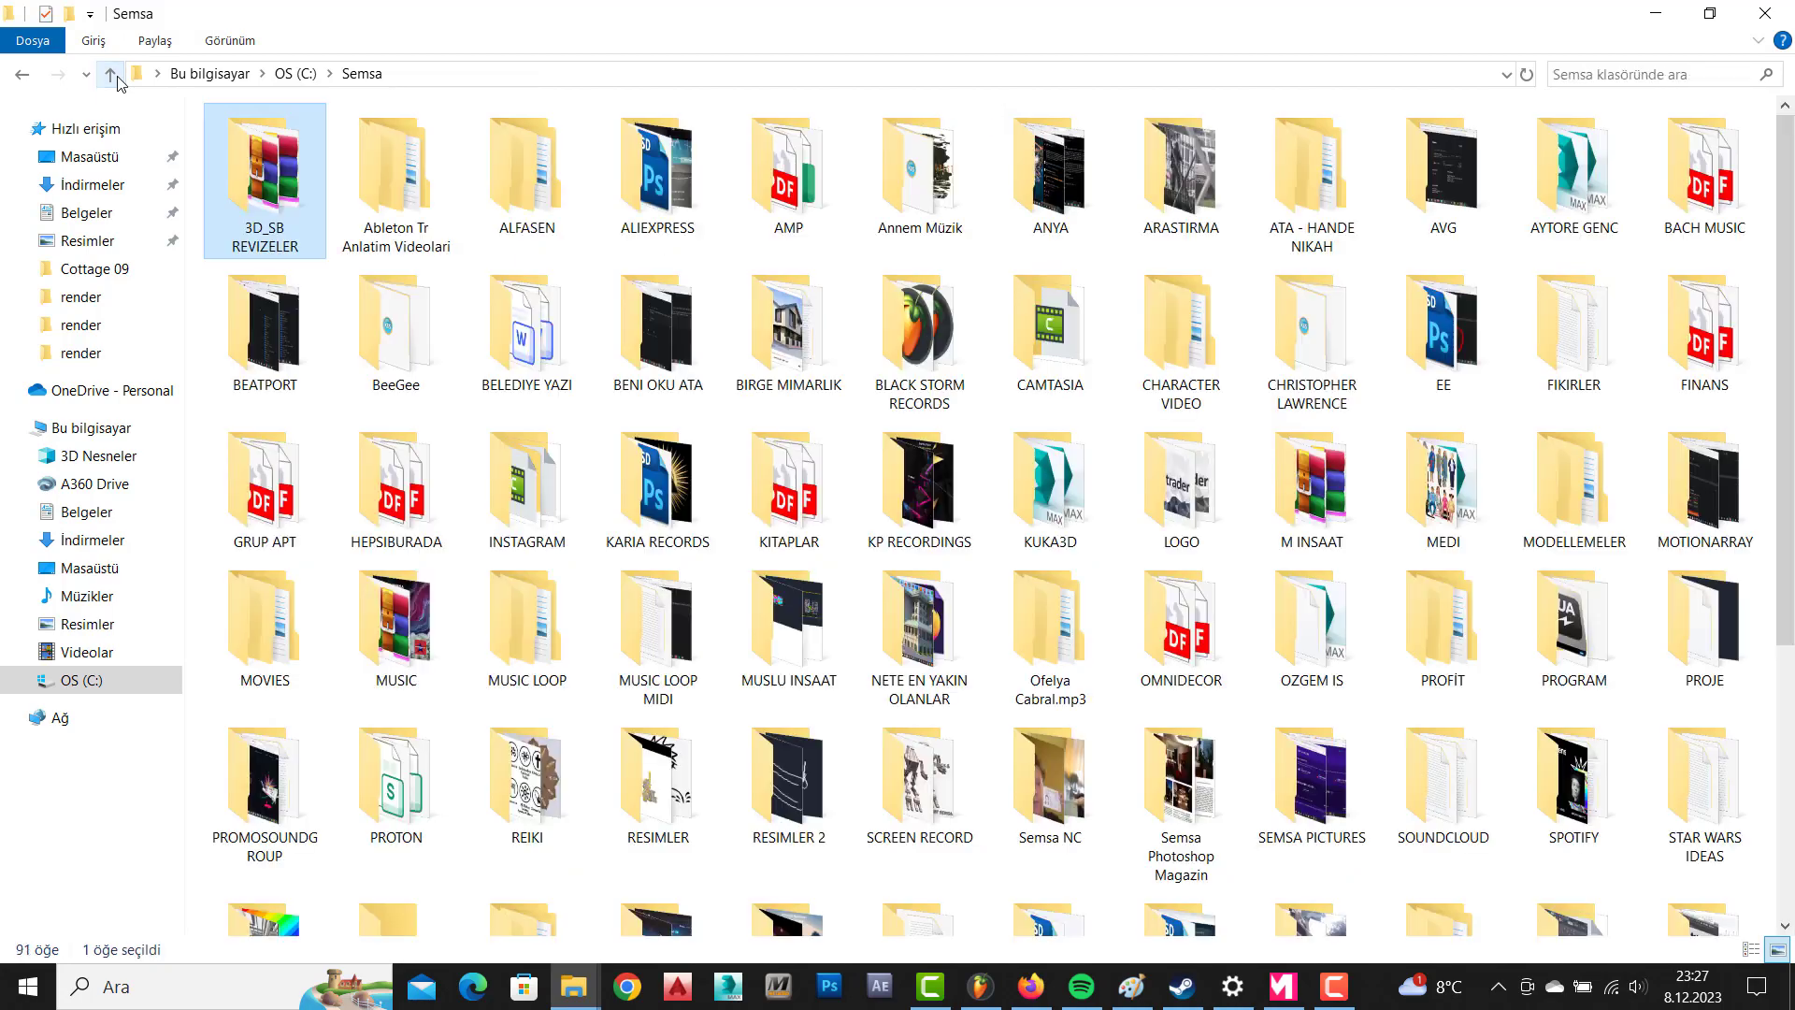
# Open the SPLICE folder under BLACK STORM RECORDS > 2022 > 2022 > 2024 and locate the HELLO EVERYONE SPEECH file.
pyautogui.click(941, 352)
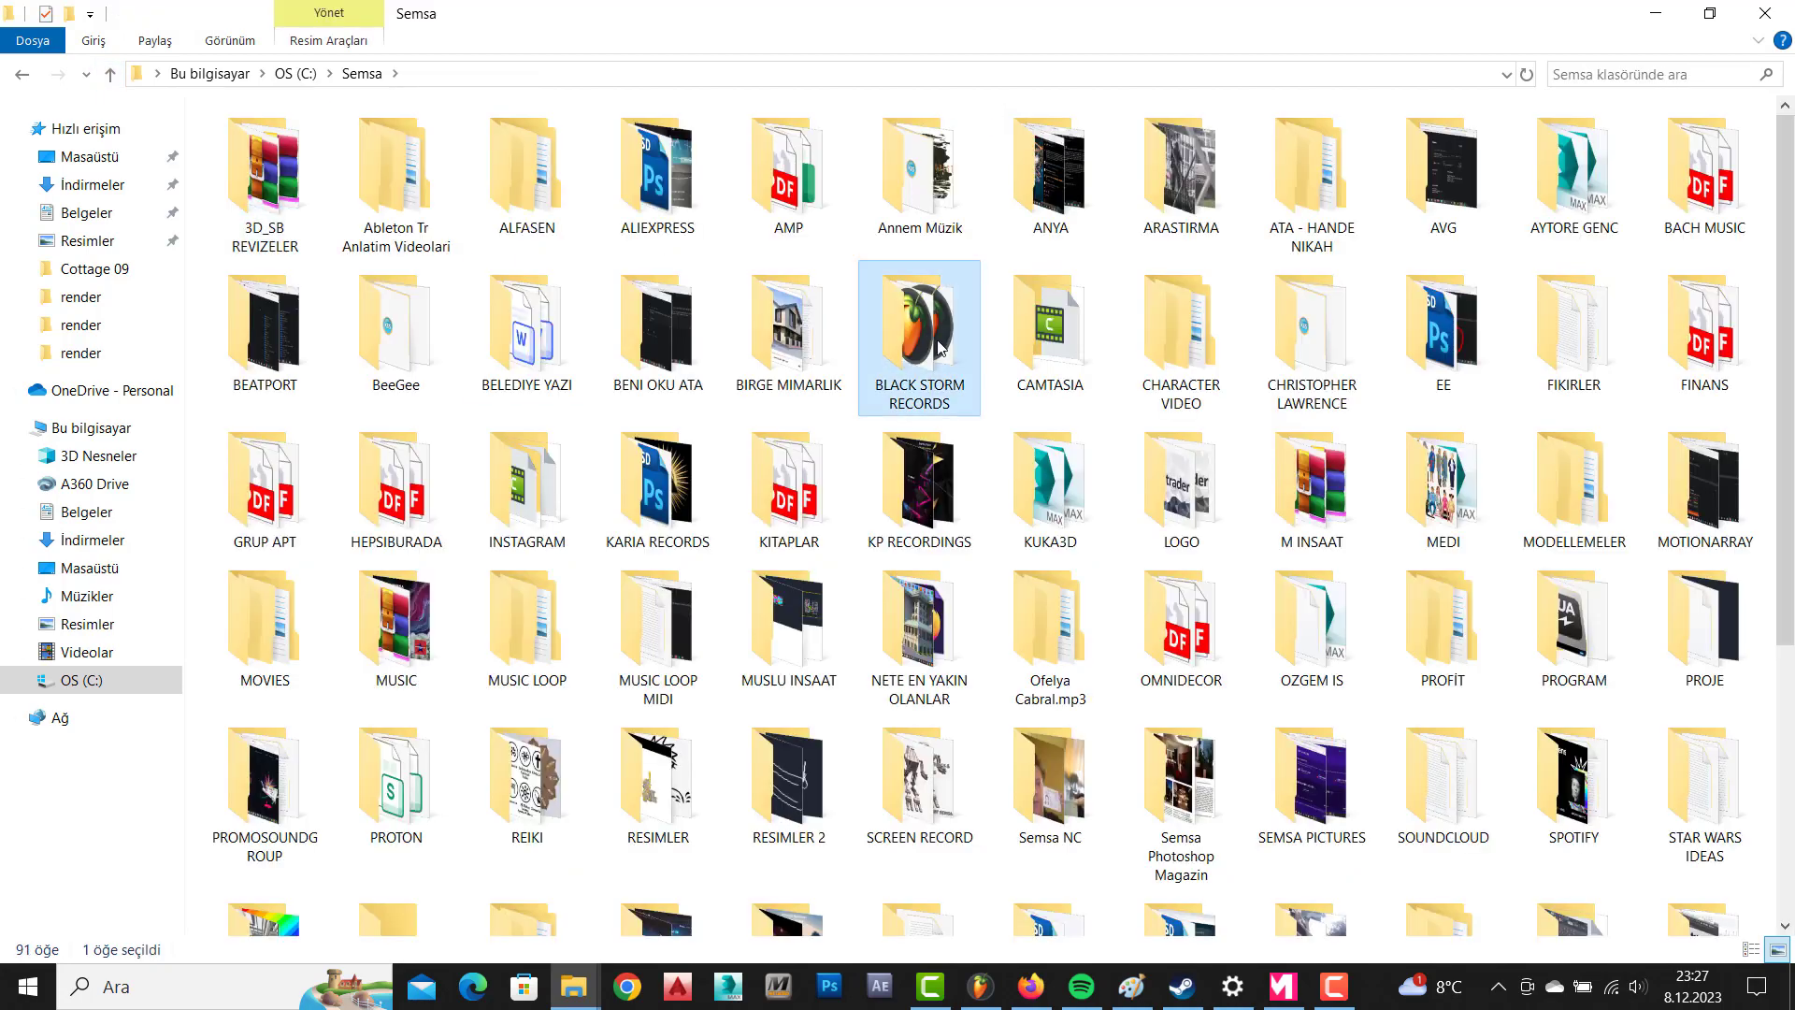
pyautogui.press('Return')
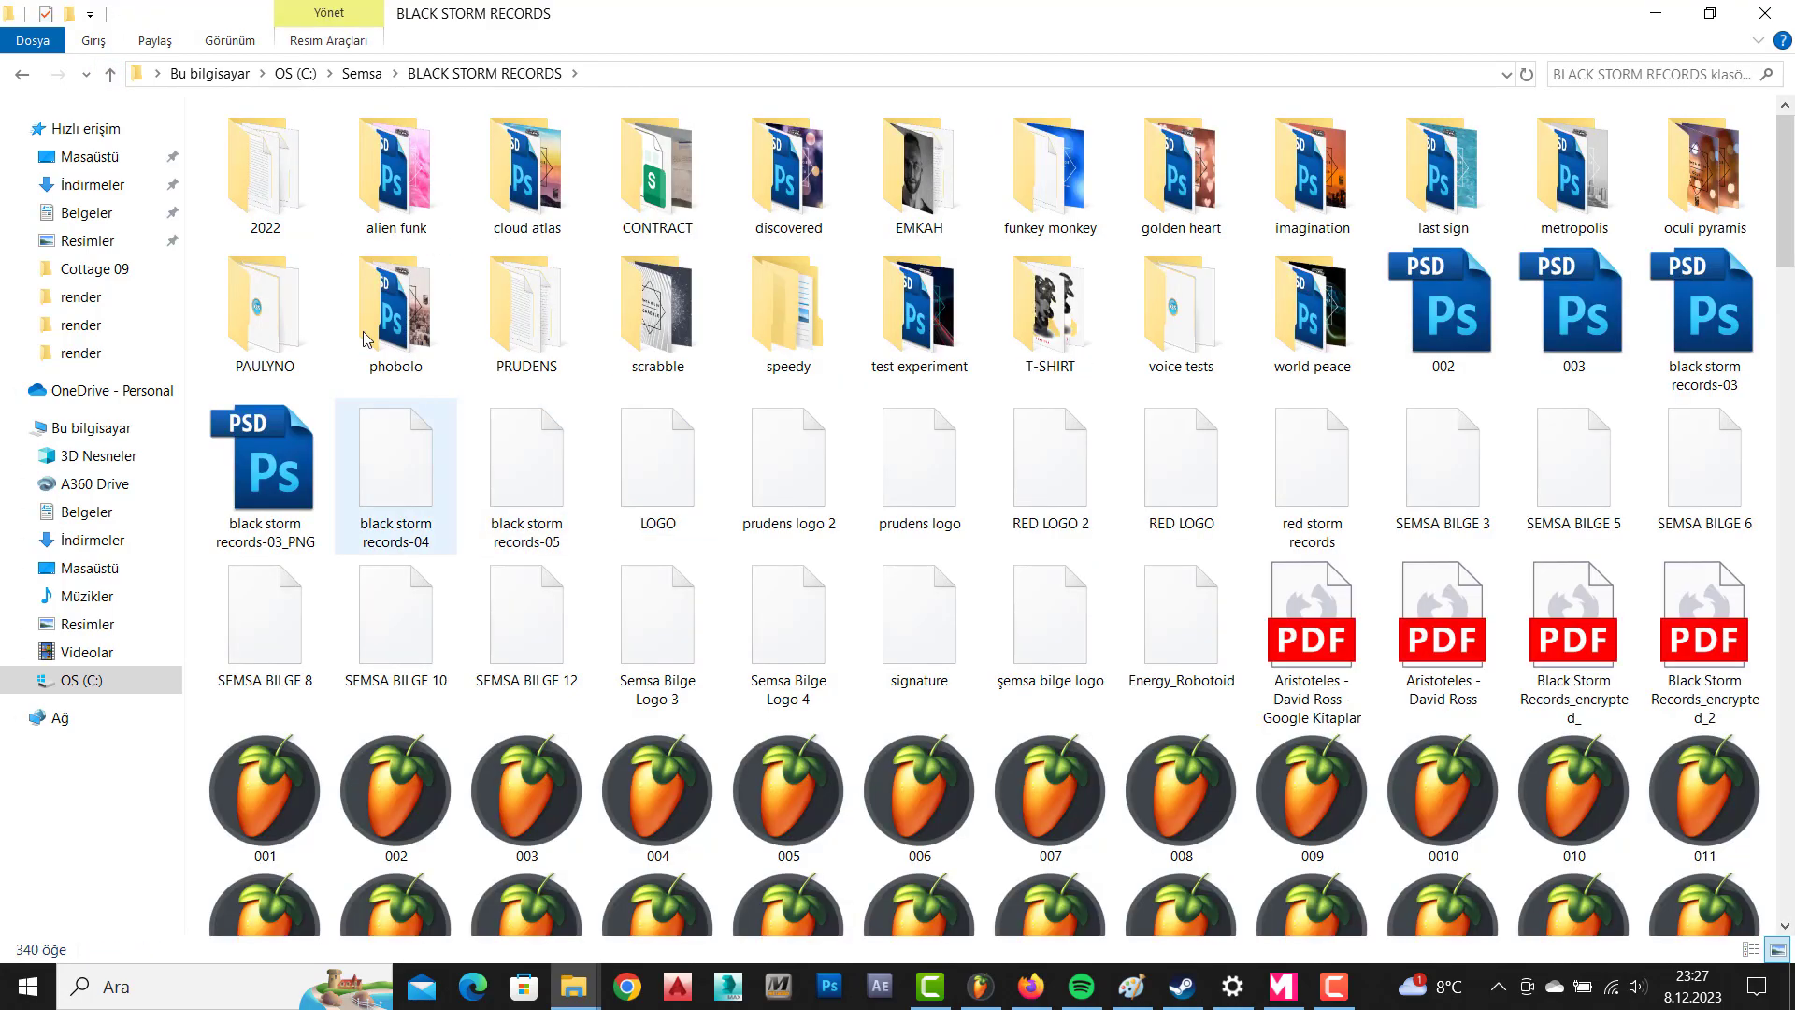
pyautogui.doubleClick(263, 184)
pyautogui.click(245, 172)
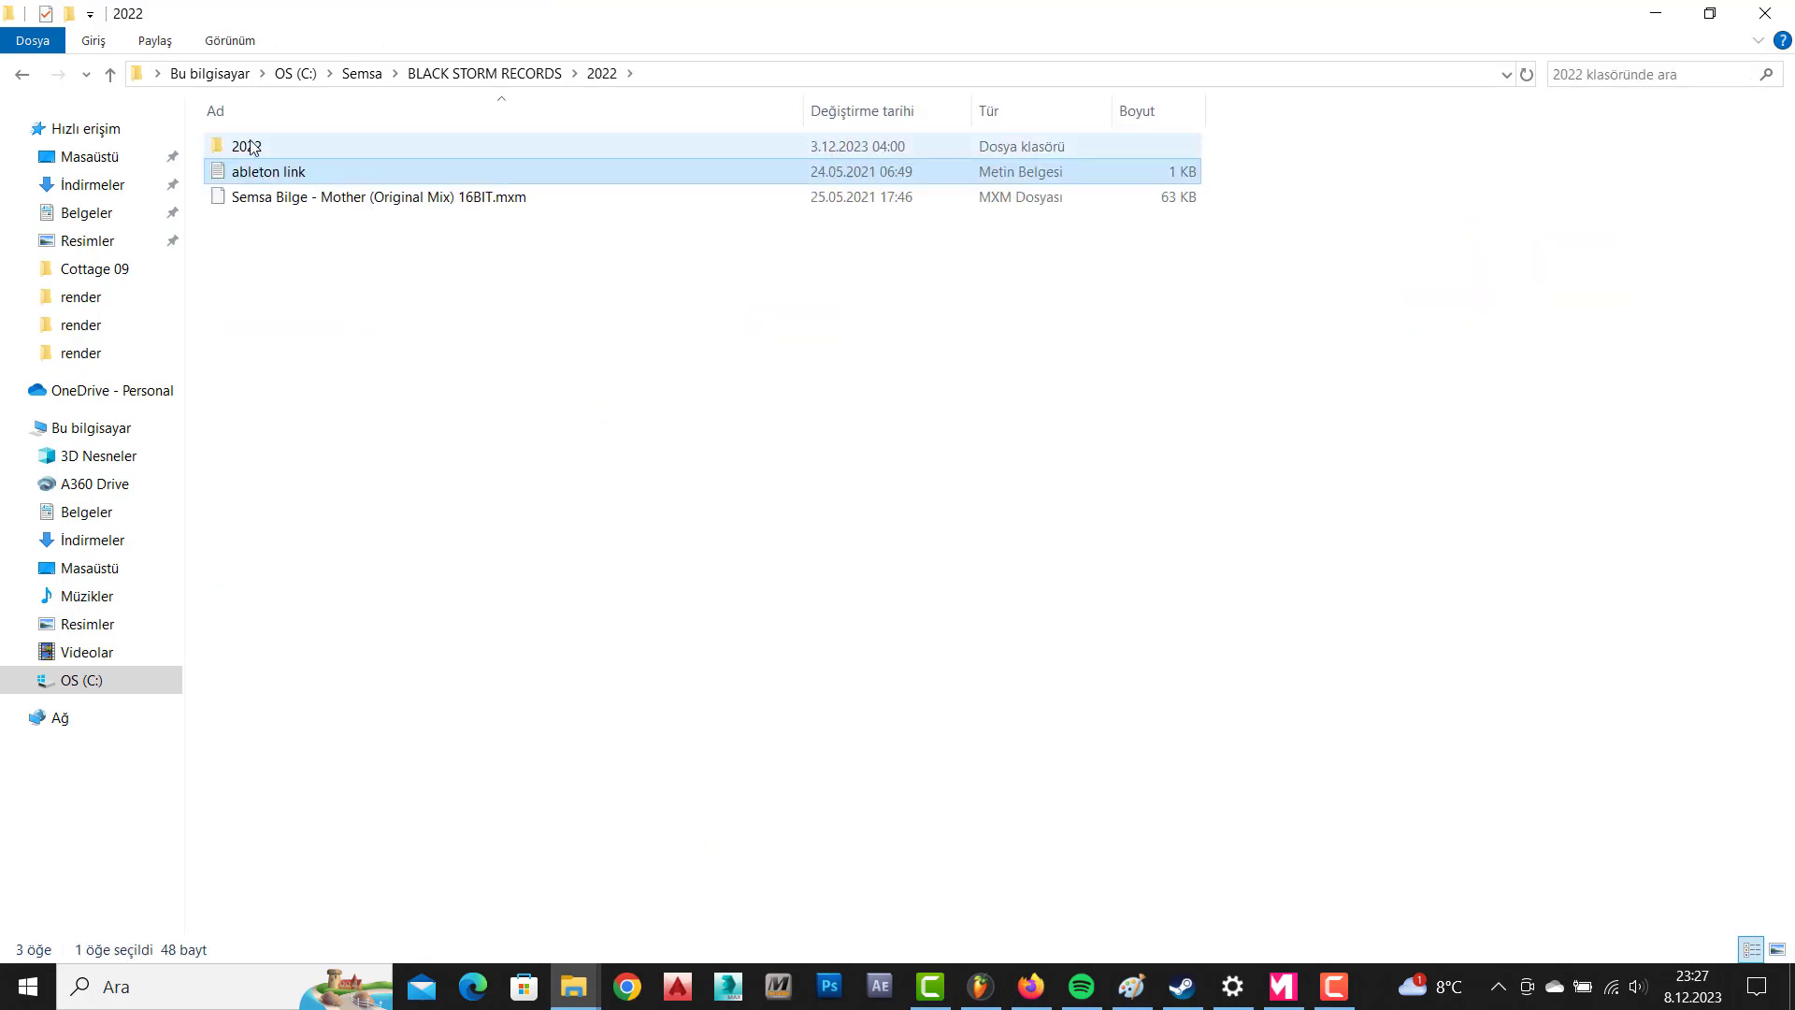
pyautogui.click(253, 147)
pyautogui.doubleClick(253, 147)
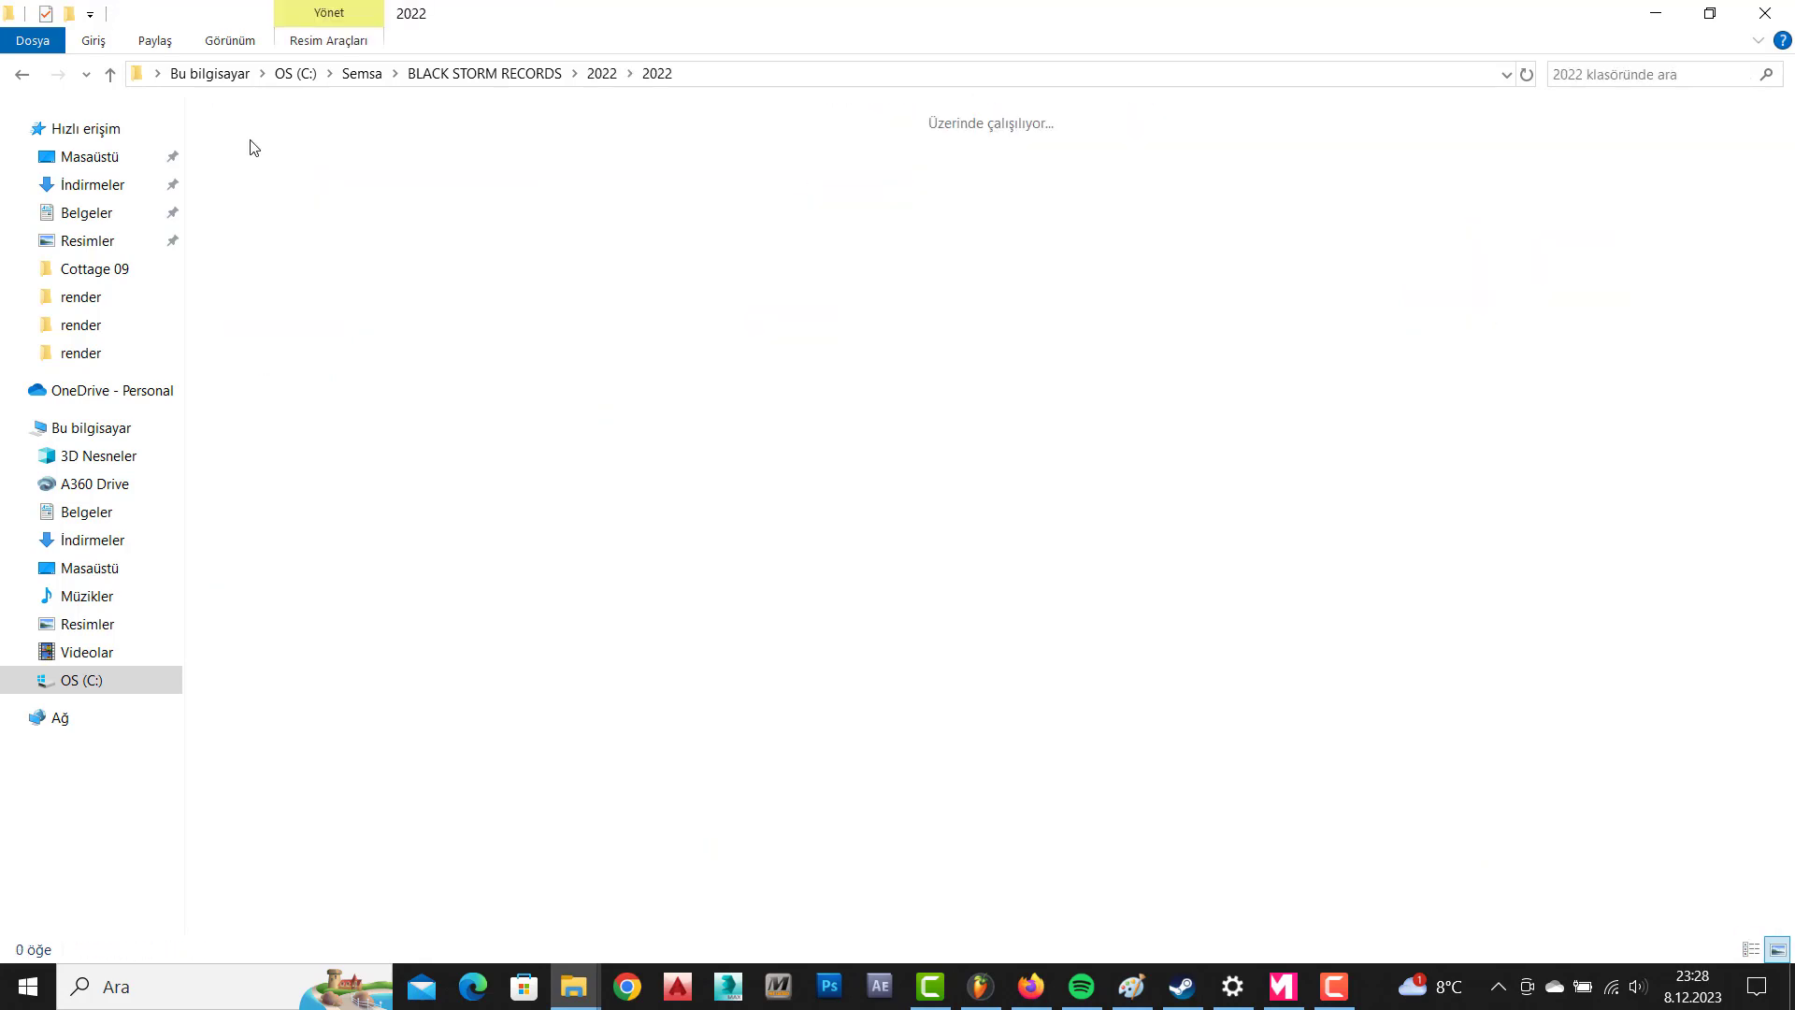
pyautogui.doubleClick(408, 199)
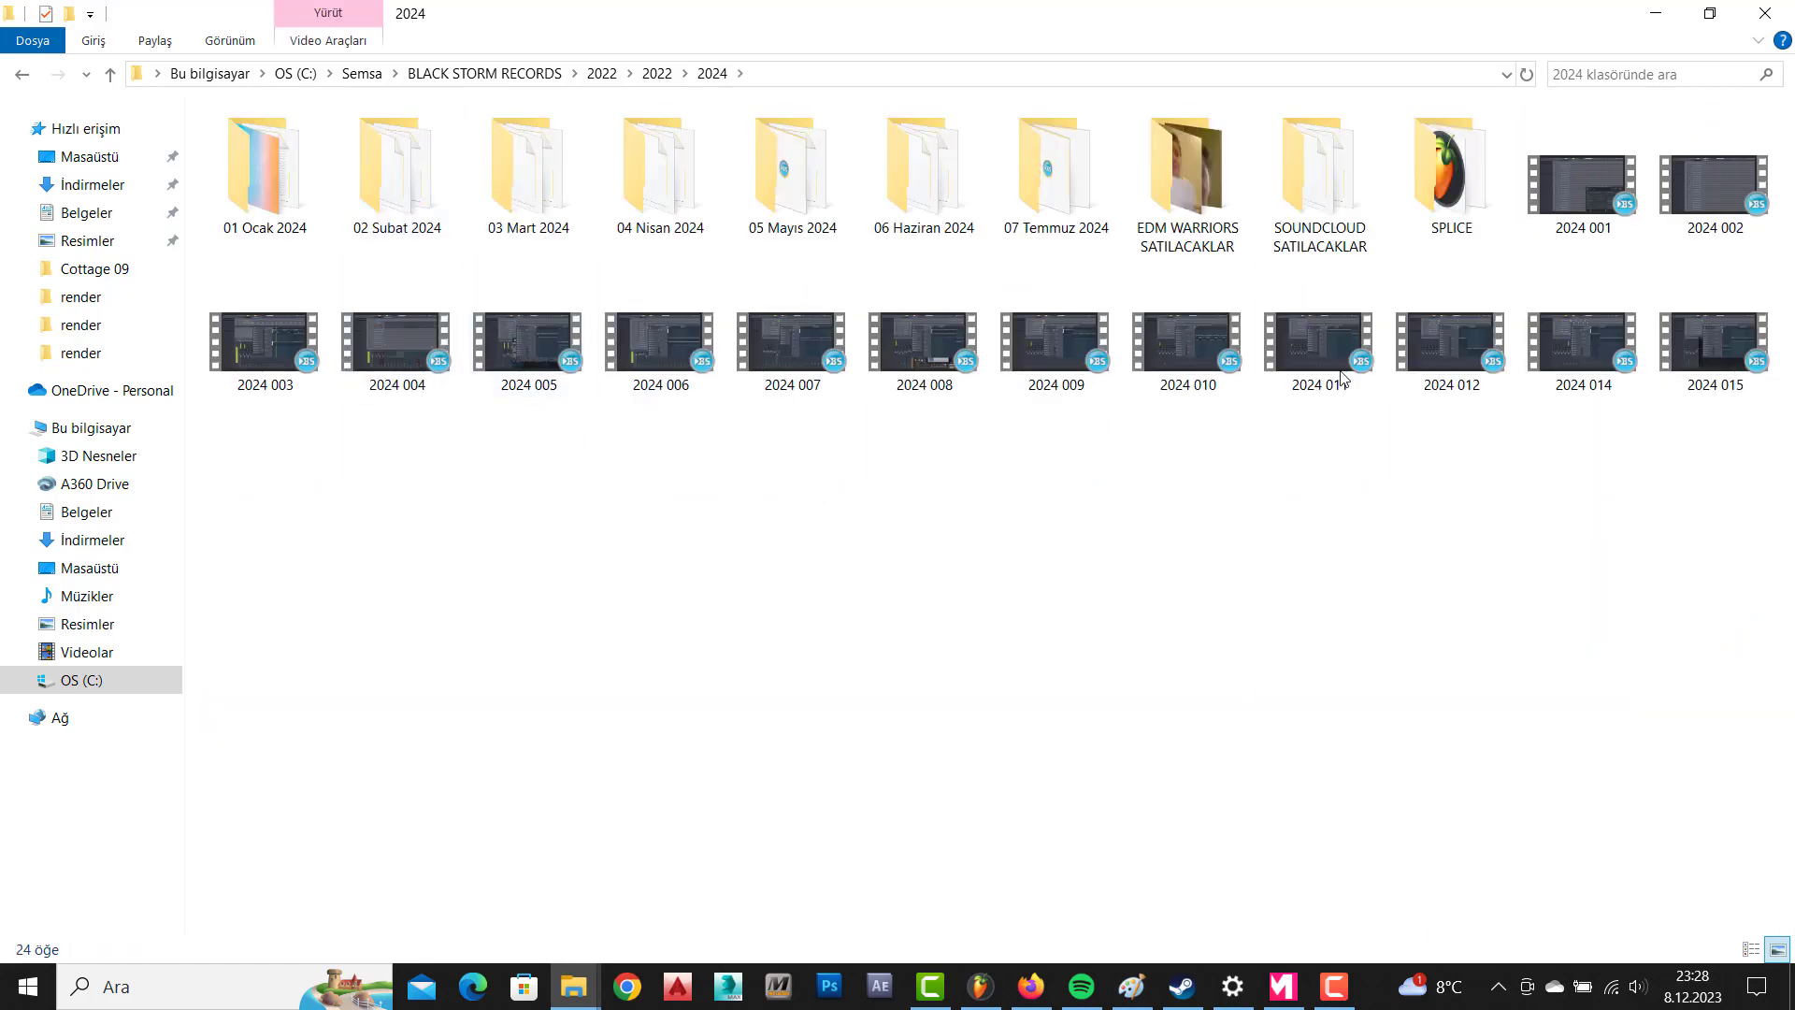
pyautogui.doubleClick(1449, 173)
pyautogui.scroll(-4, 530, 435)
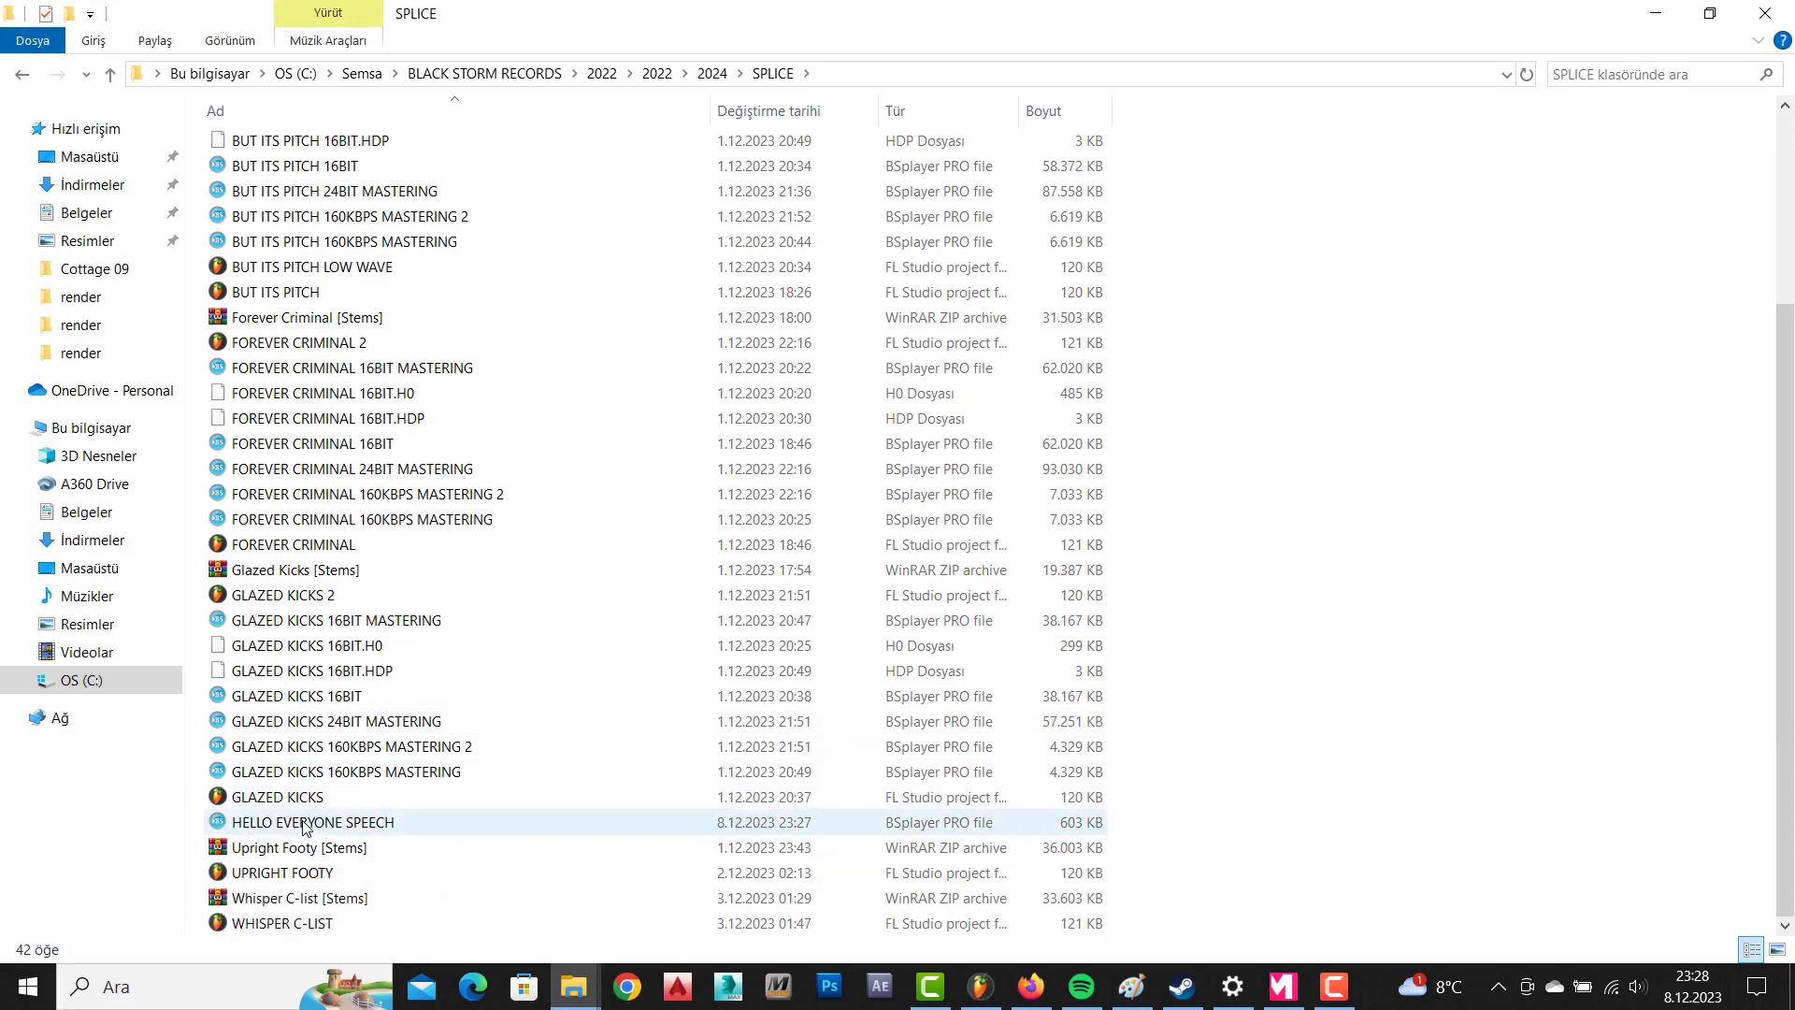
# Load the HELLO EVERYONE SPEECH file onto the Kick channel in FL Studio and audition it from the pattern's first step.
pyautogui.moveTo(301, 823); pyautogui.dragTo(612, 171)
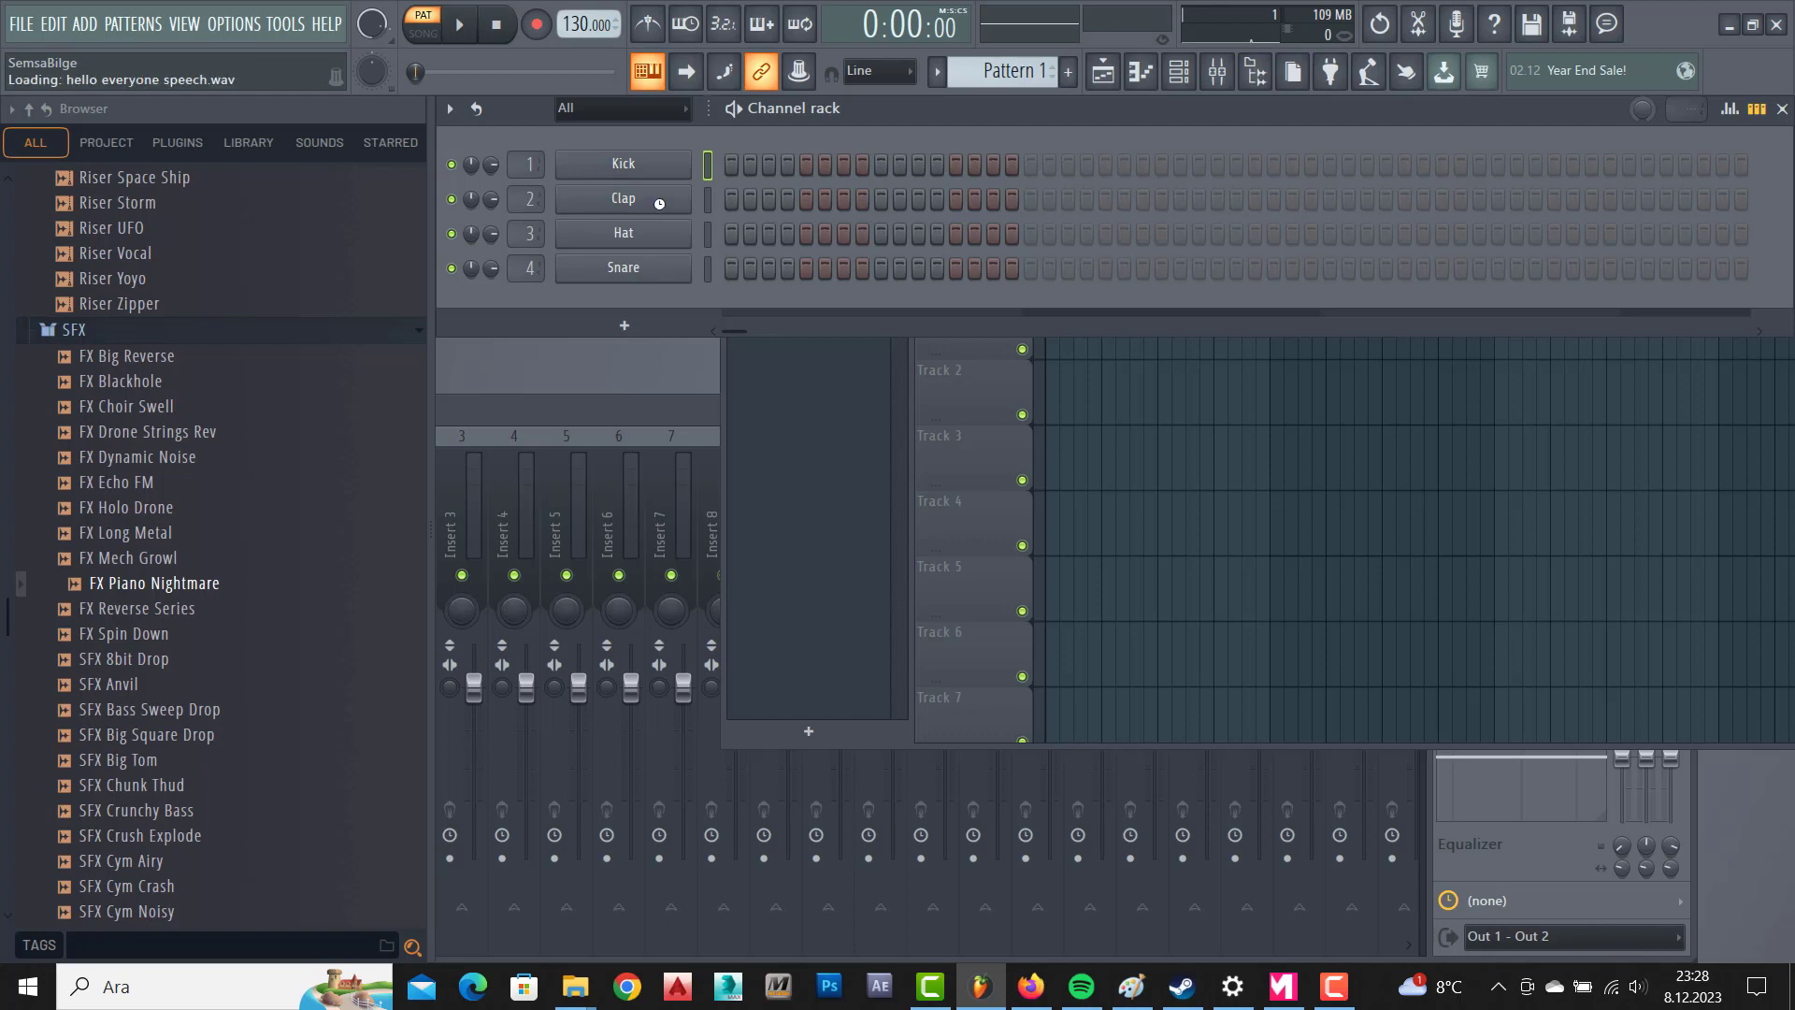
pyautogui.click(732, 165)
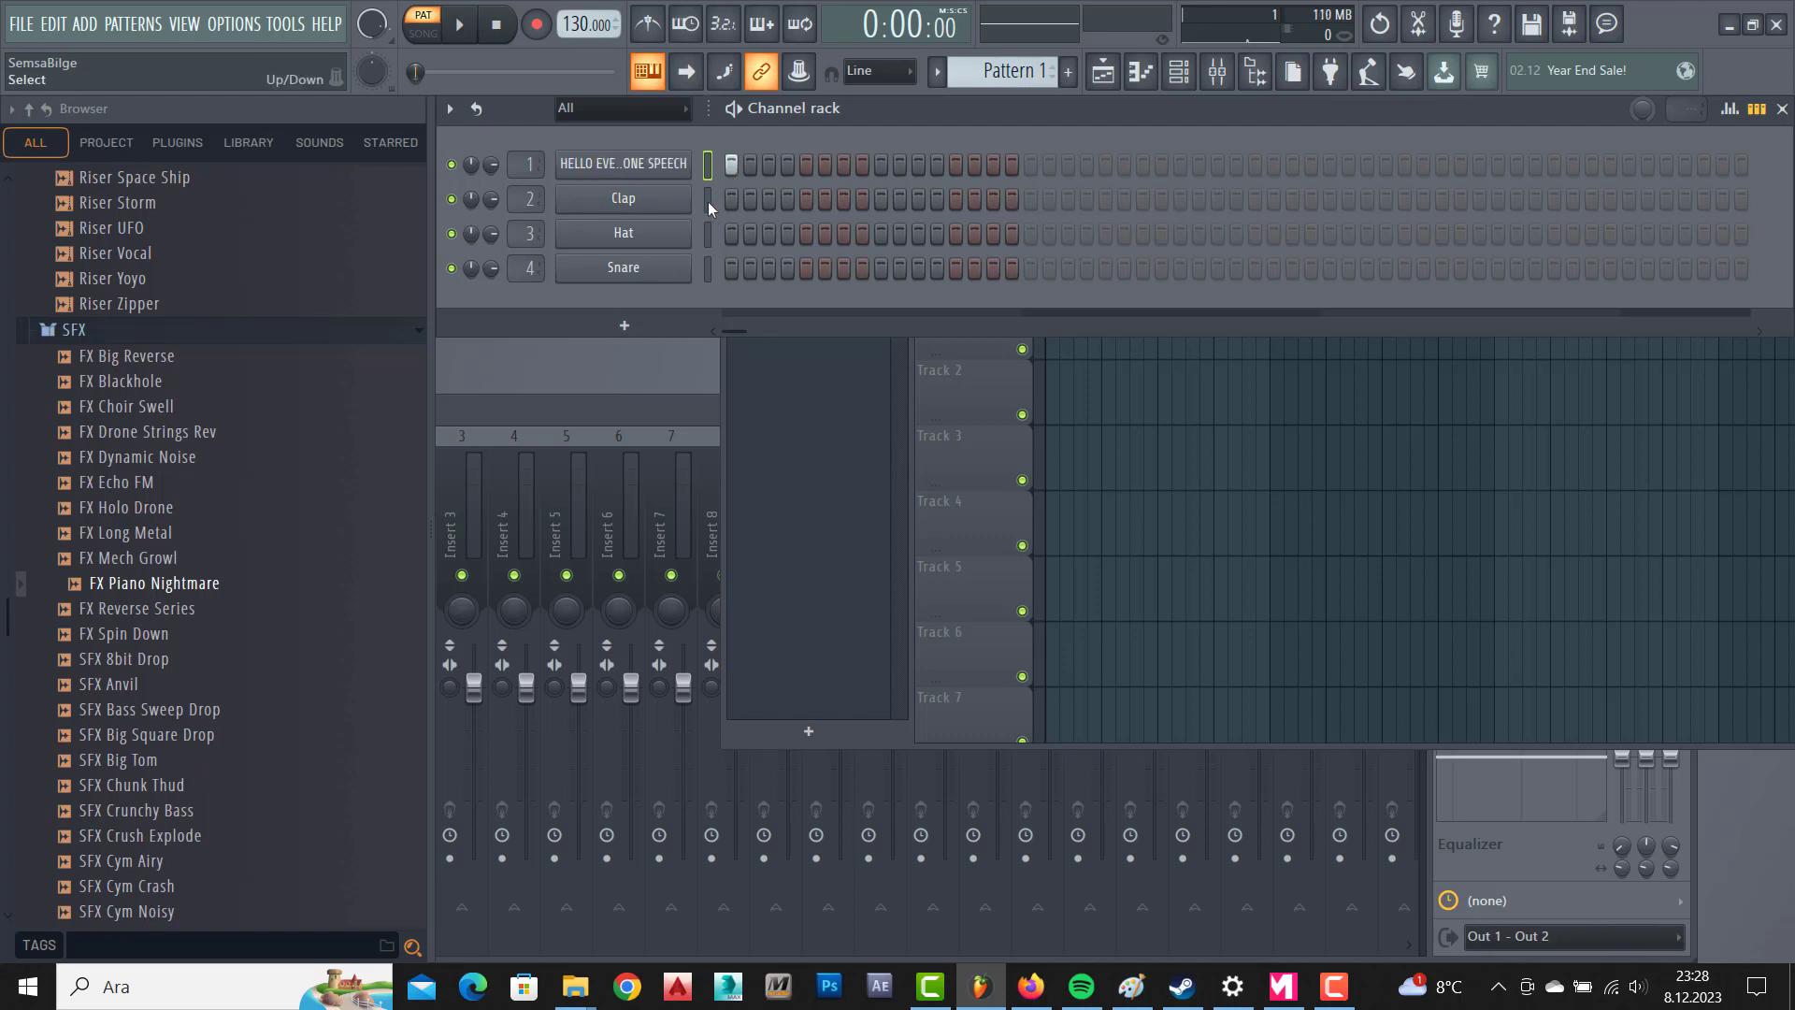
pyautogui.click(470, 30)
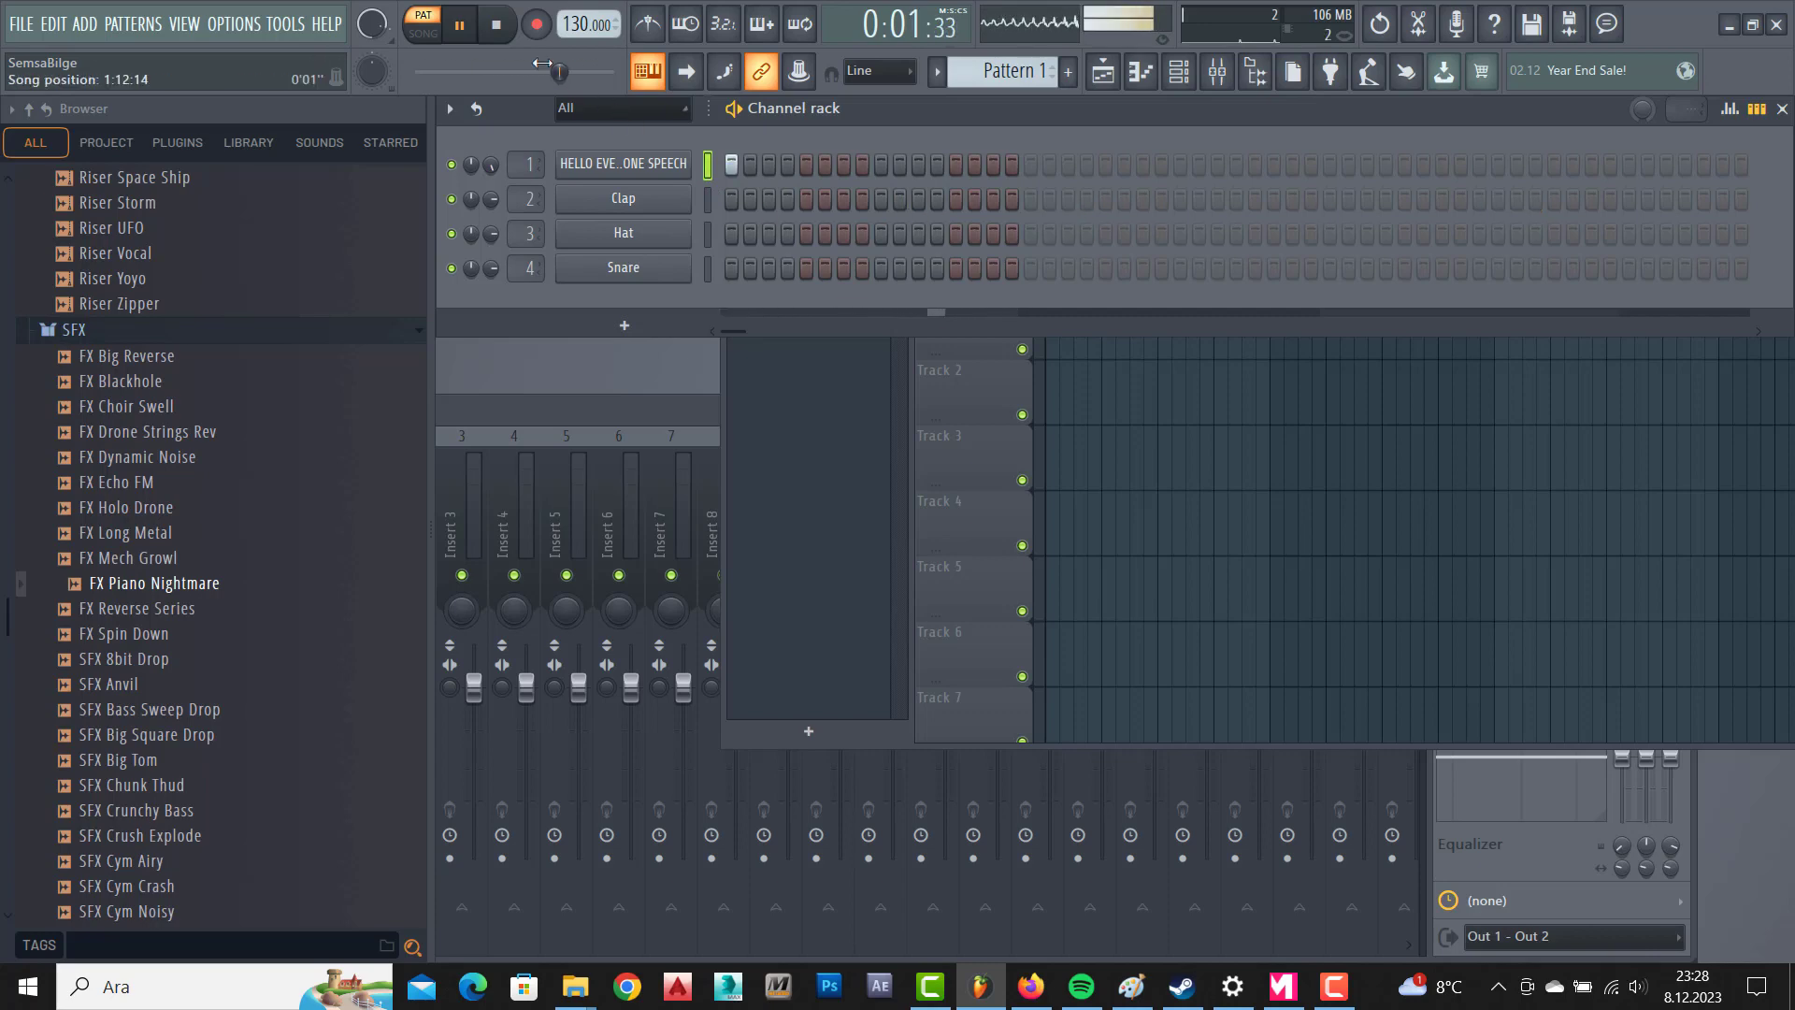
pyautogui.click(501, 28)
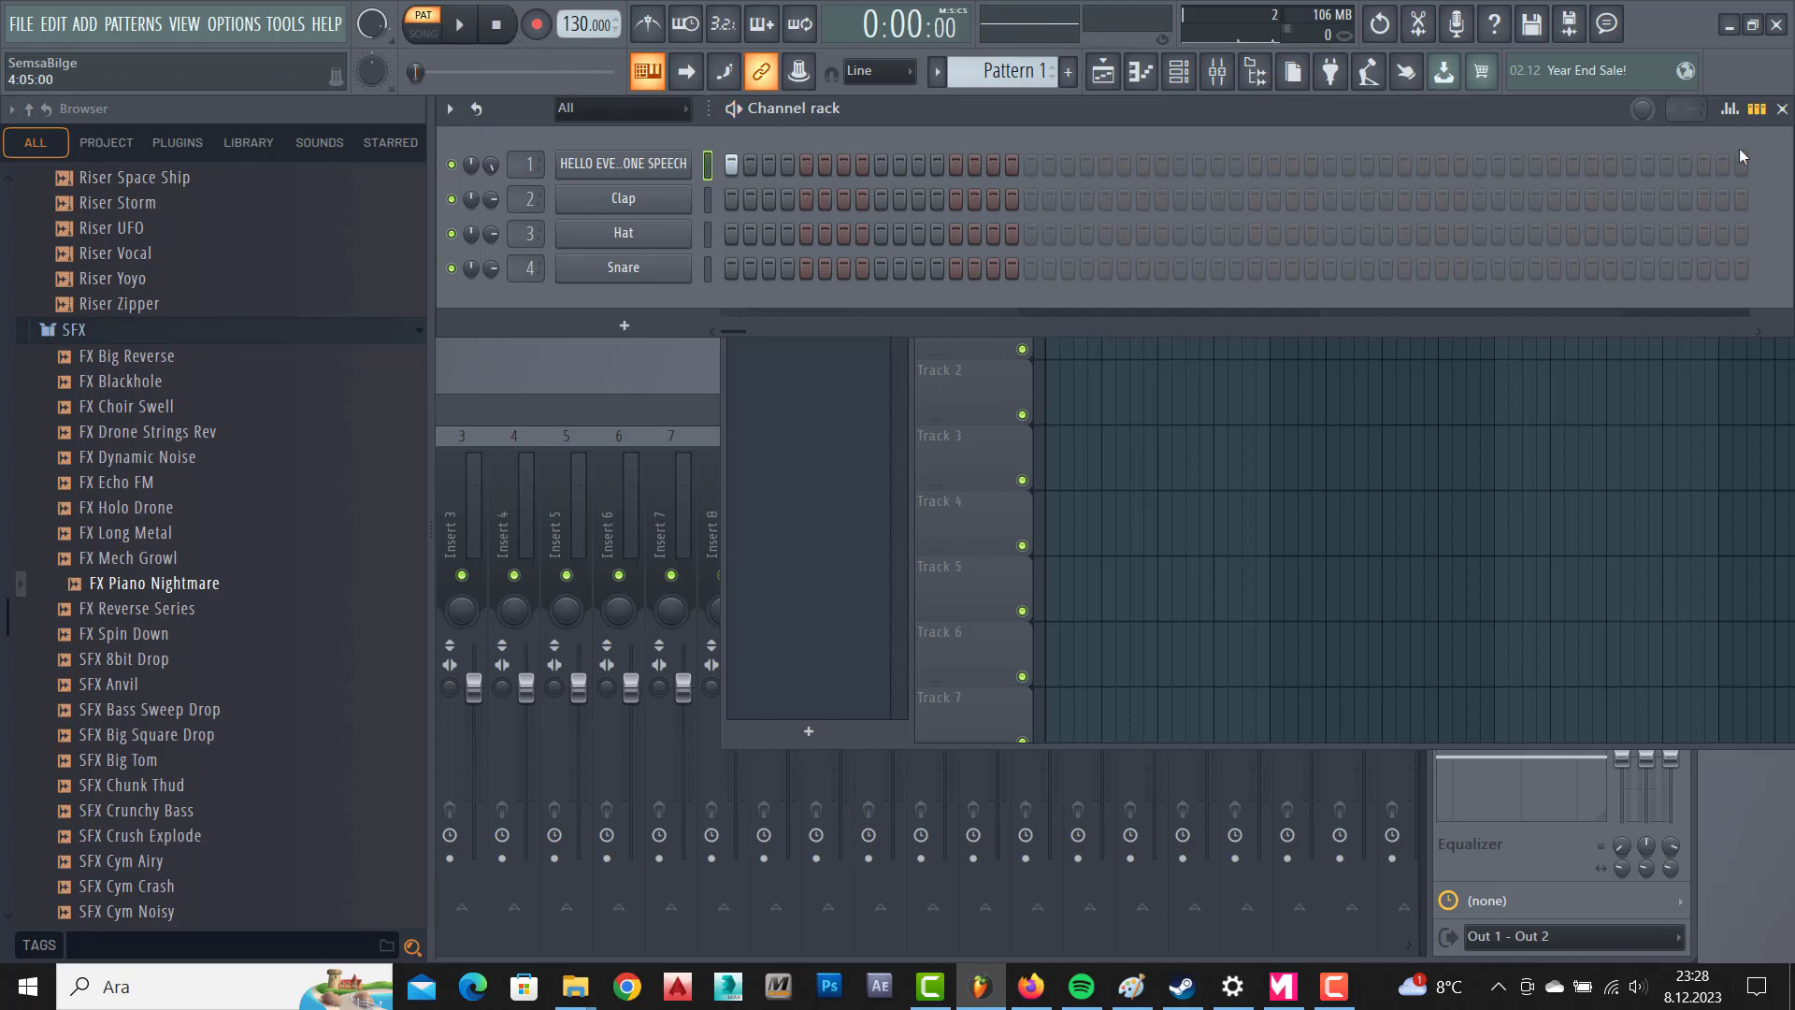
# Set the channel rack's pattern length to 16 steps and audition Pattern 1.
pyautogui.moveTo(1693, 110)
pyautogui.mouseDown()
pyautogui.moveTo(1693, 70)
pyautogui.moveTo(1694, 84)
pyautogui.mouseUp()
pyautogui.click(472, 29)
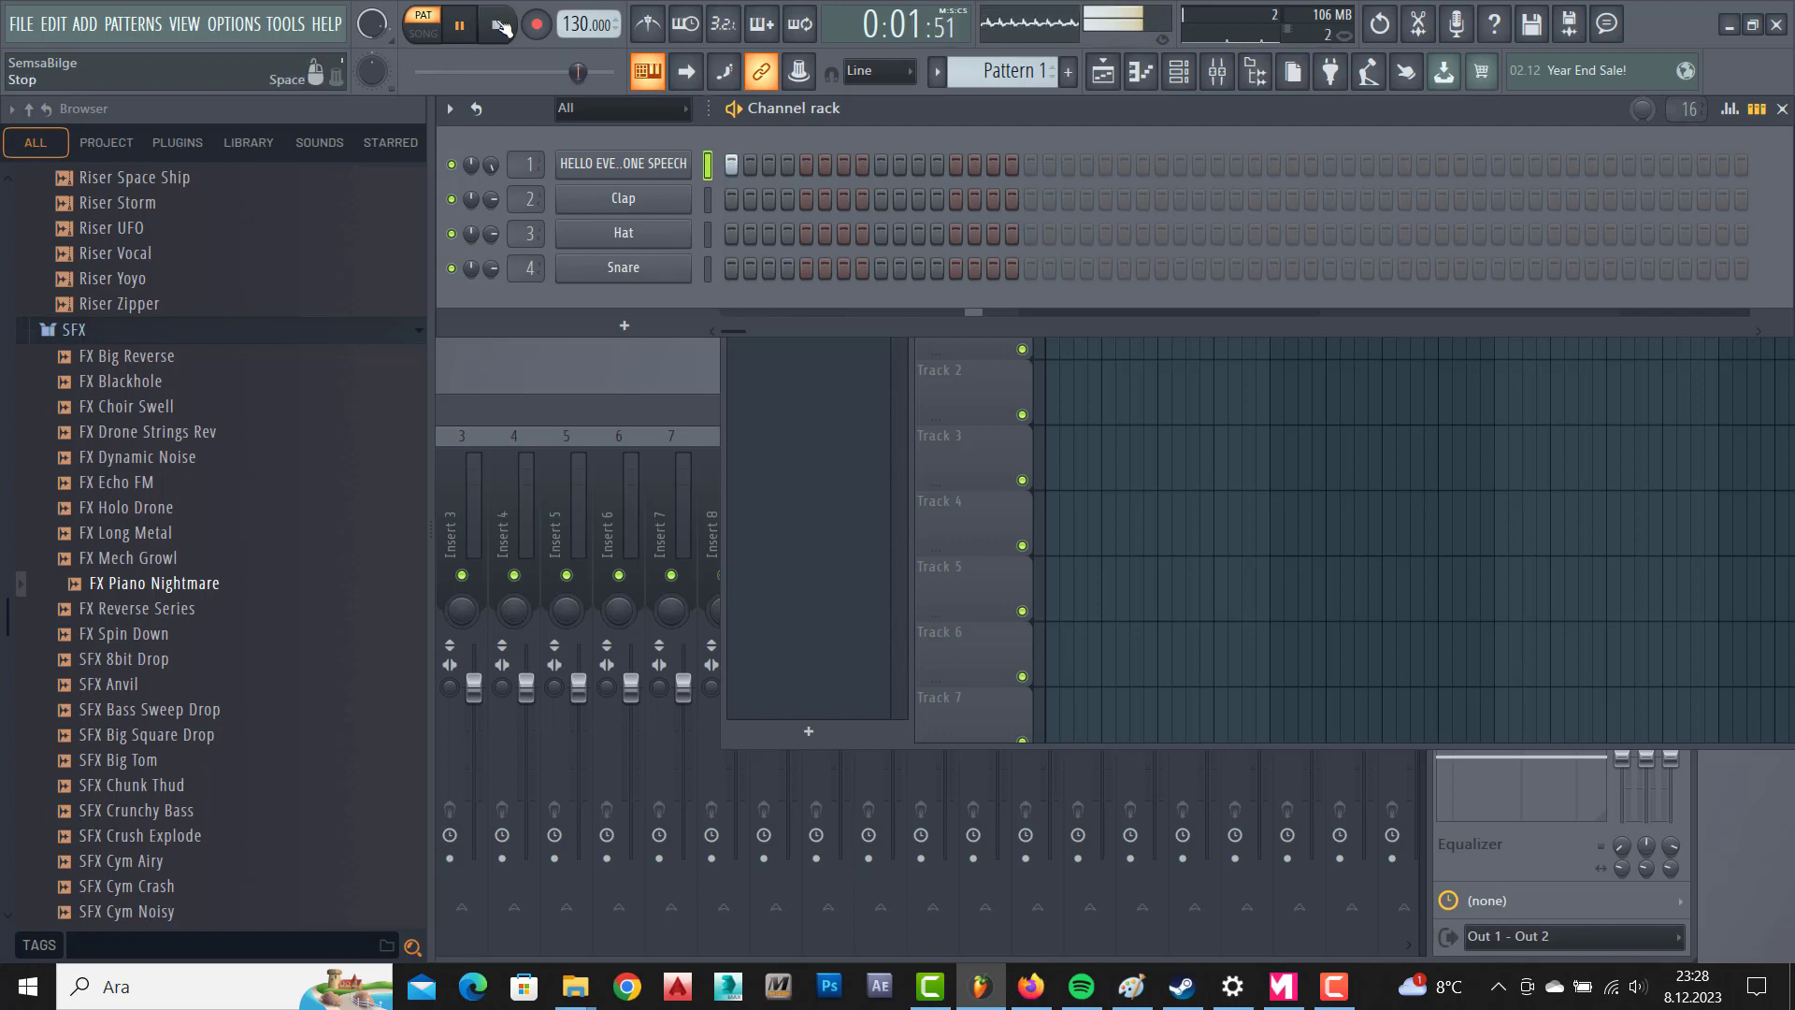
pyautogui.click(498, 26)
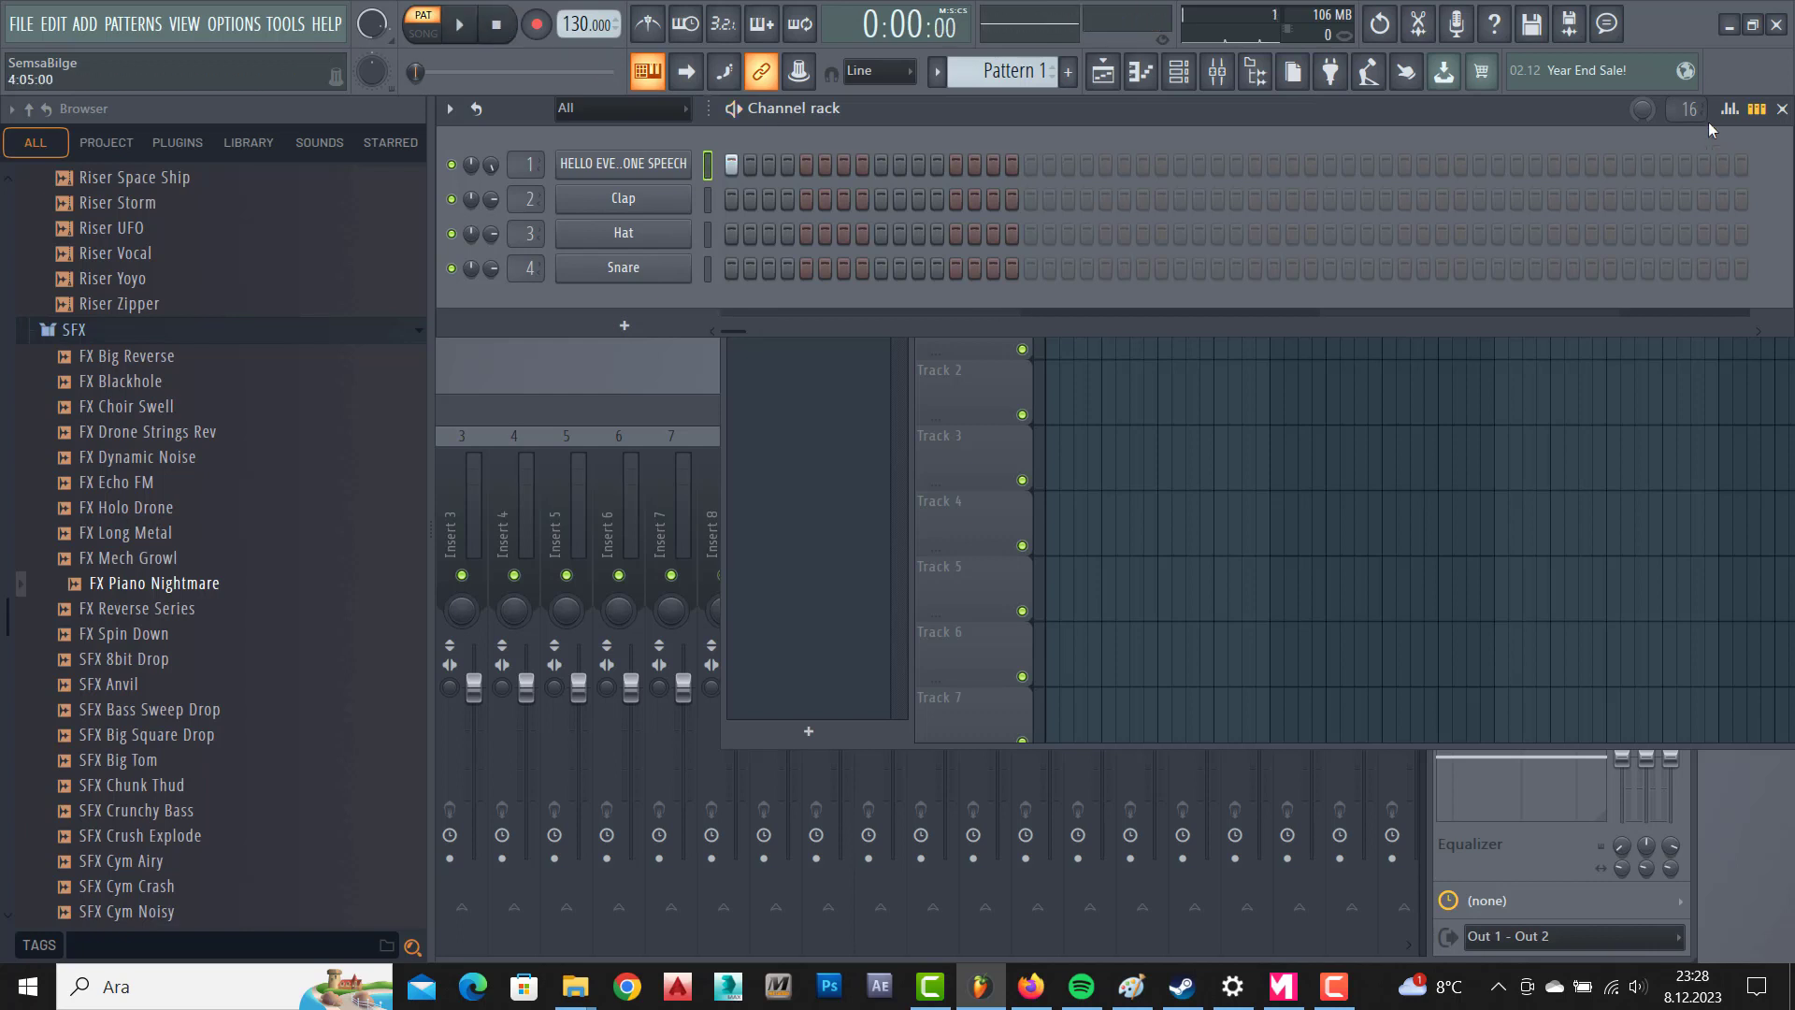
# Set the pattern length to 32 steps and place Pattern 1 on playlist Track 1 at bars 1, 5, 9 and 13.
pyautogui.moveTo(1695, 109); pyautogui.dragTo(1694, 79)
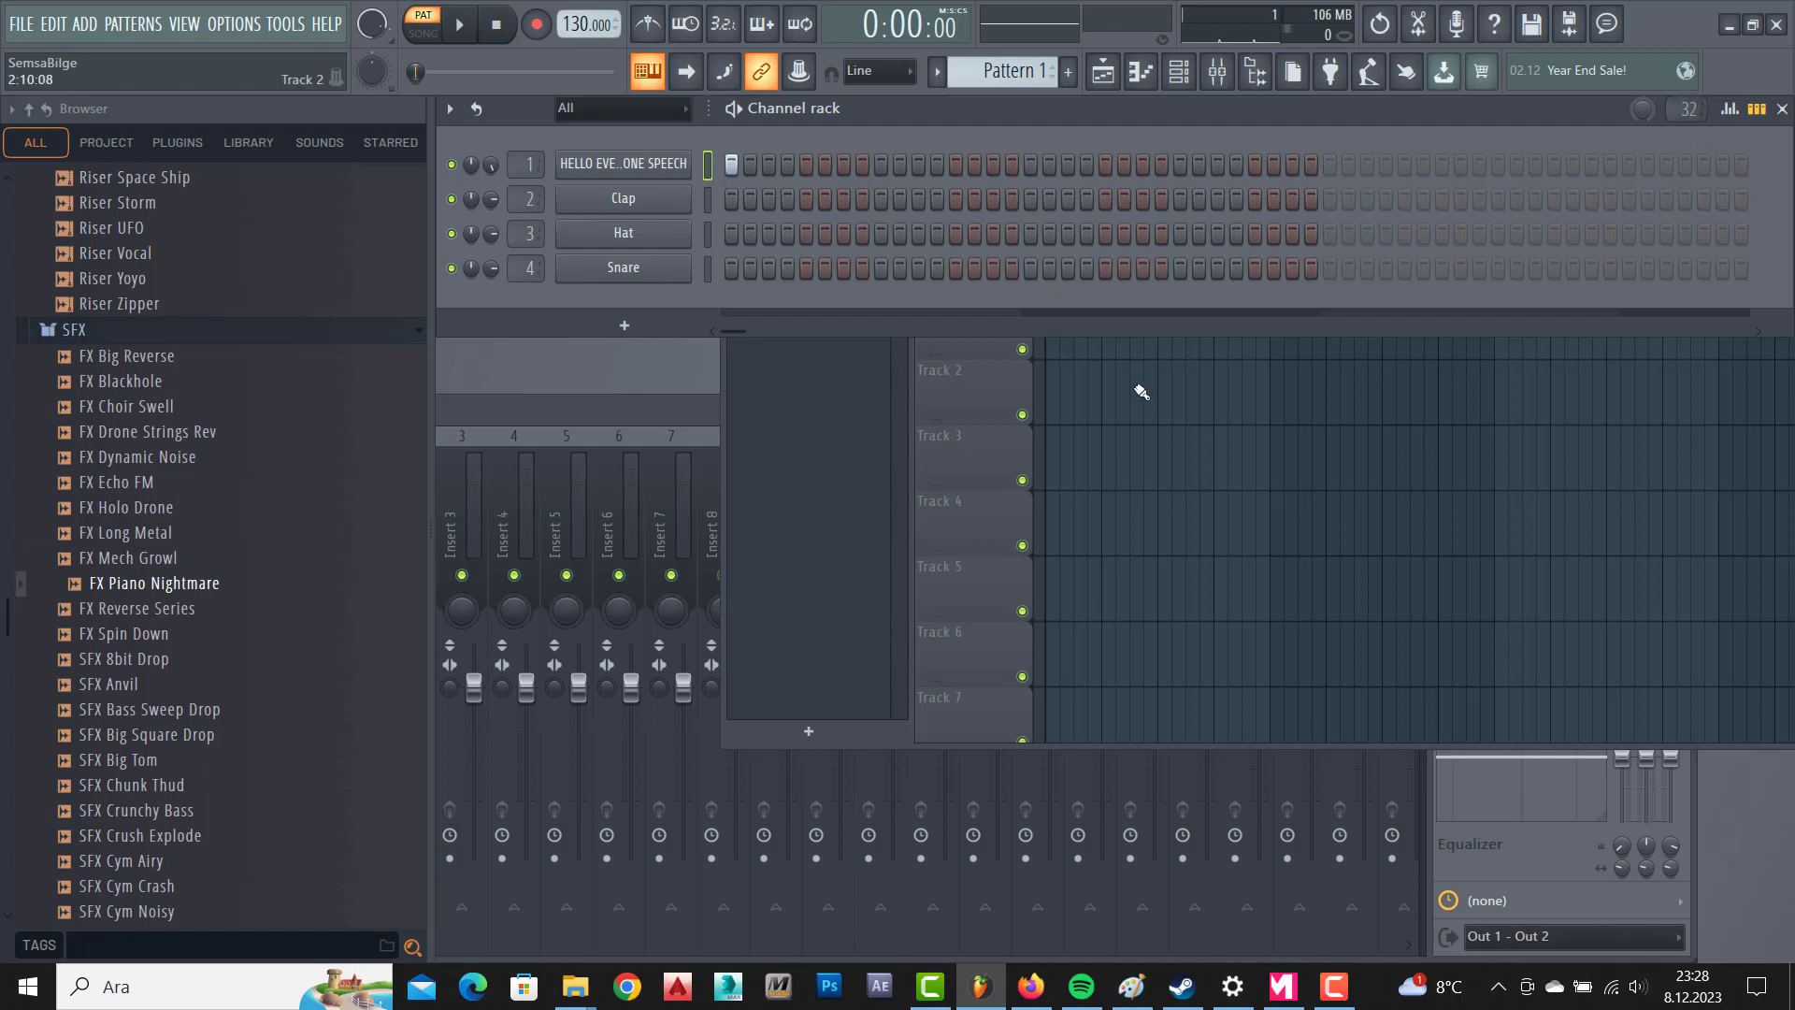
pyautogui.click(1142, 392)
pyautogui.moveTo(1167, 371); pyautogui.dragTo(1087, 305)
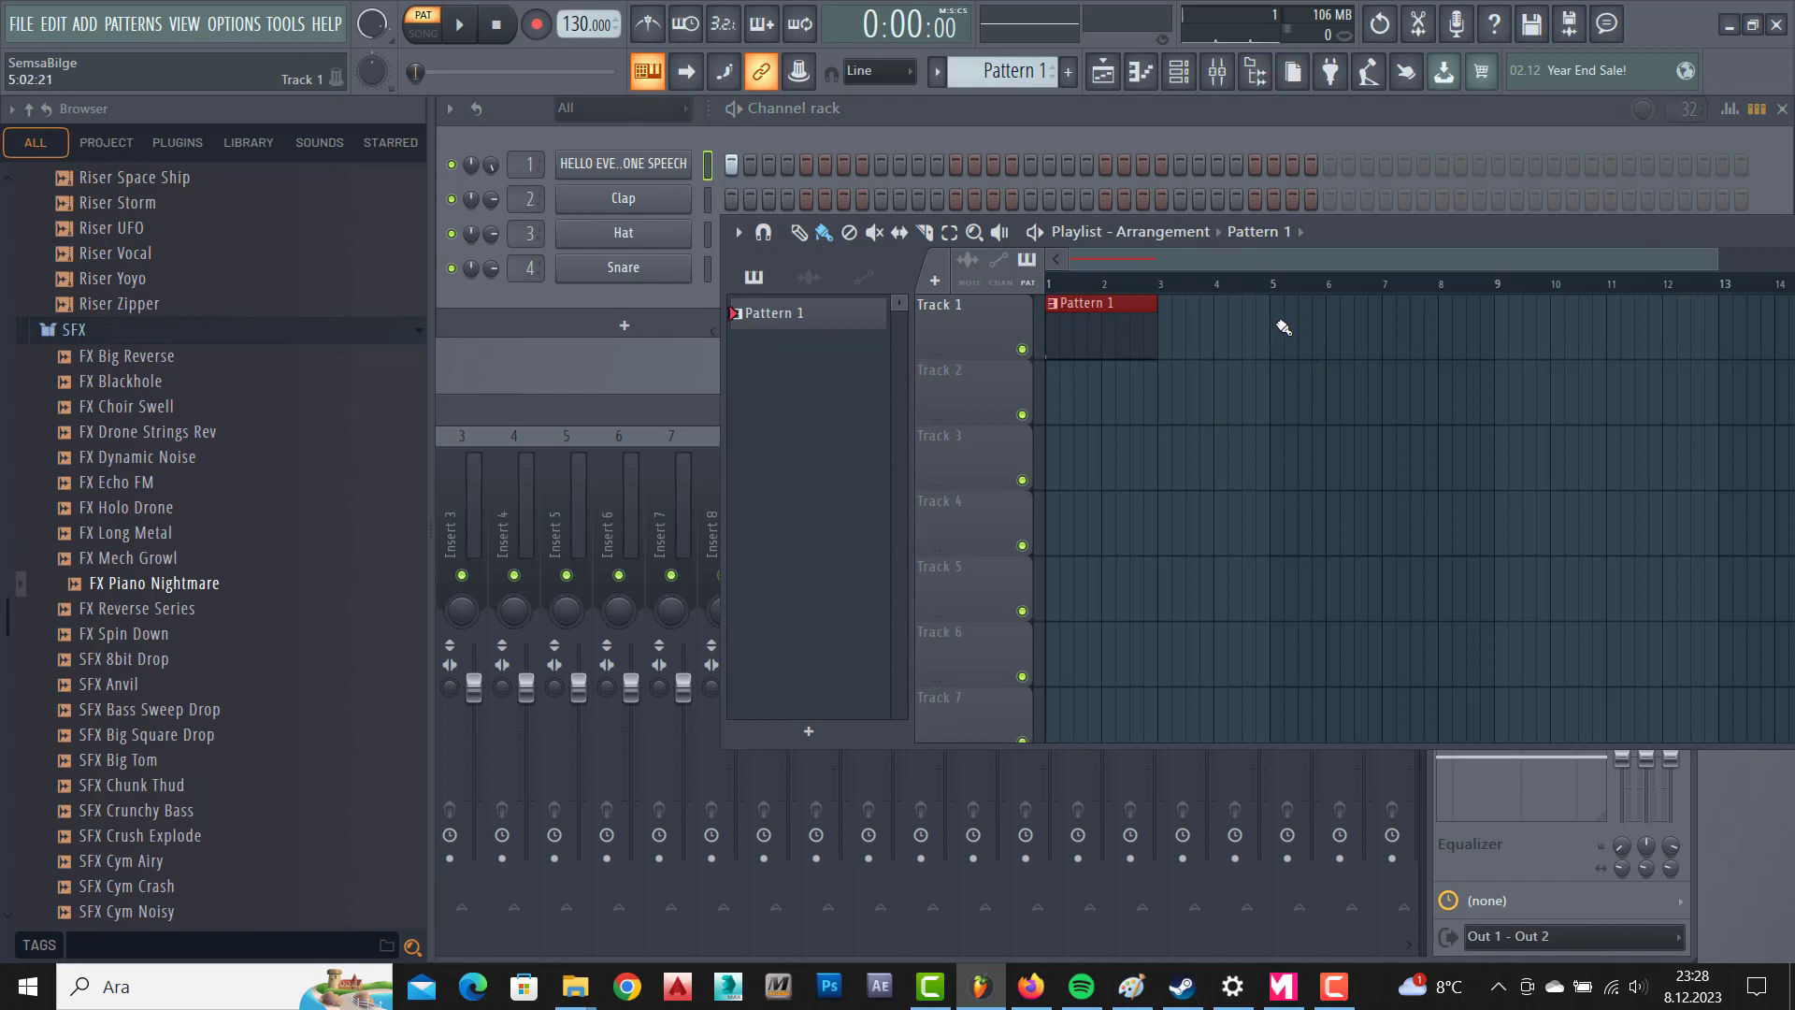
pyautogui.click(1283, 327)
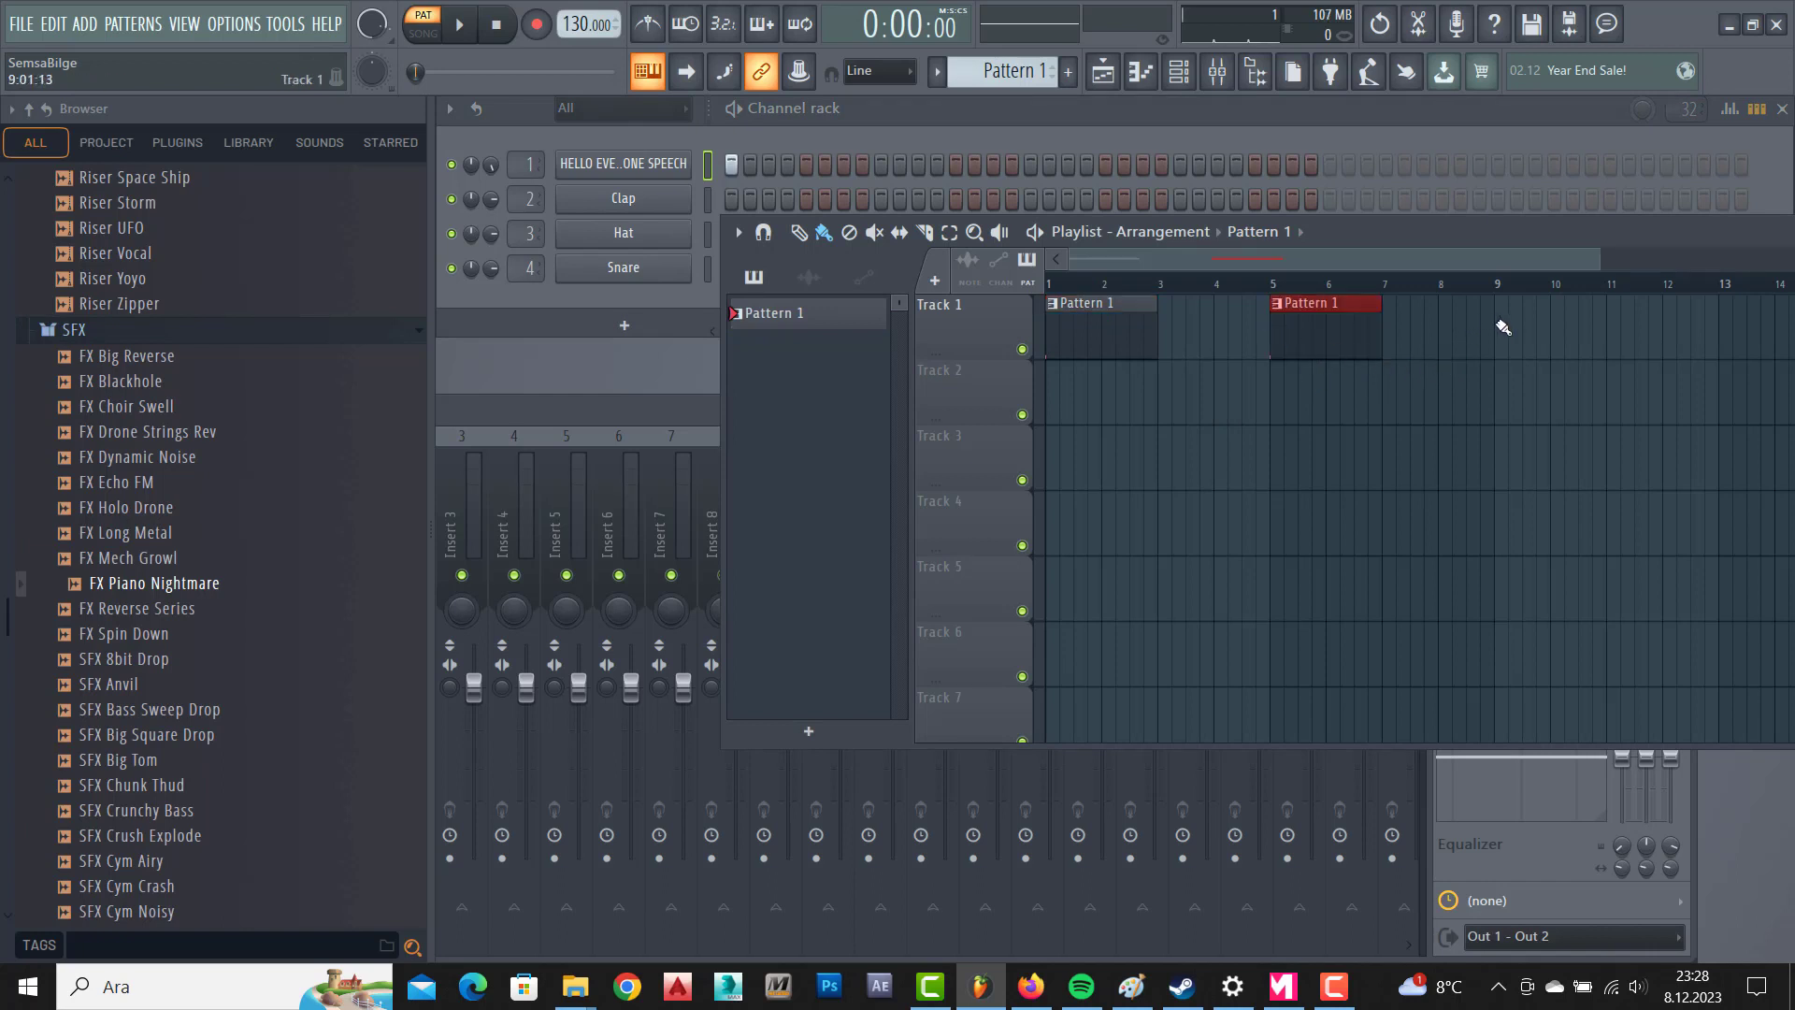
pyautogui.click(1503, 328)
pyautogui.click(1721, 323)
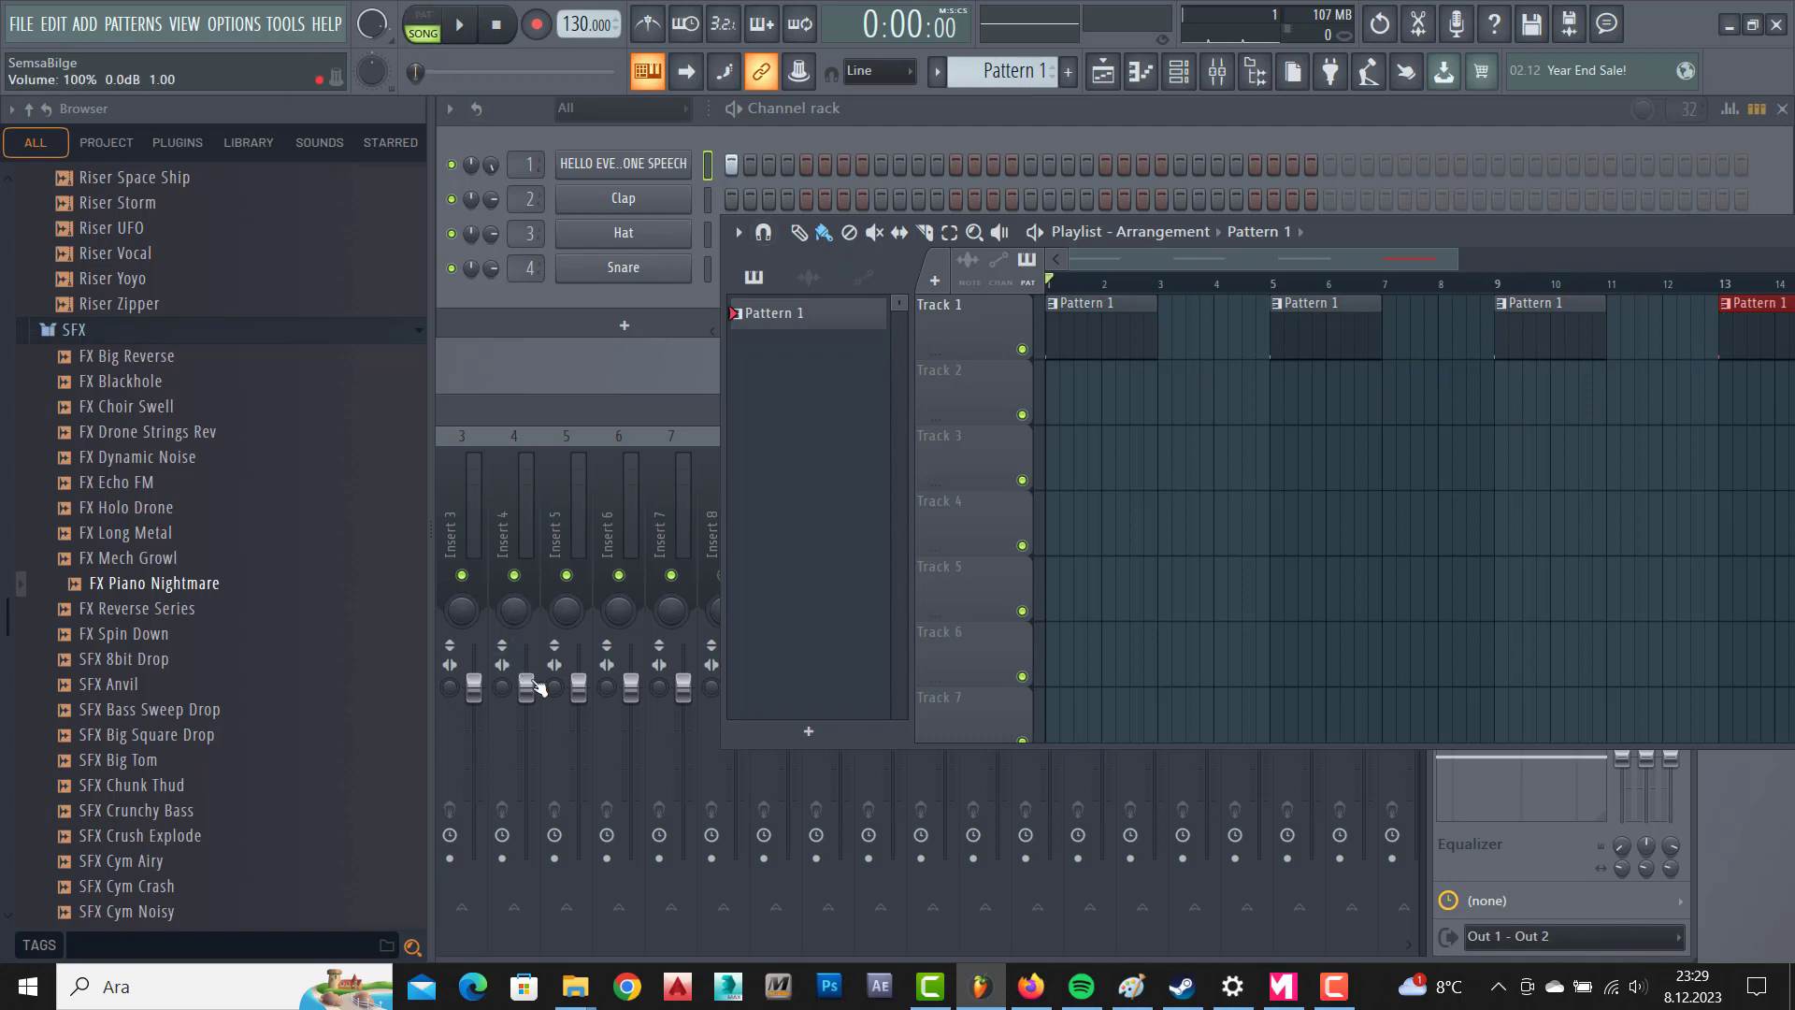
# Raise the volume faders of mixer Insert 4 and Insert 3 and audition the arrangement in song mode.
pyautogui.moveTo(535, 684); pyautogui.dragTo(535, 679)
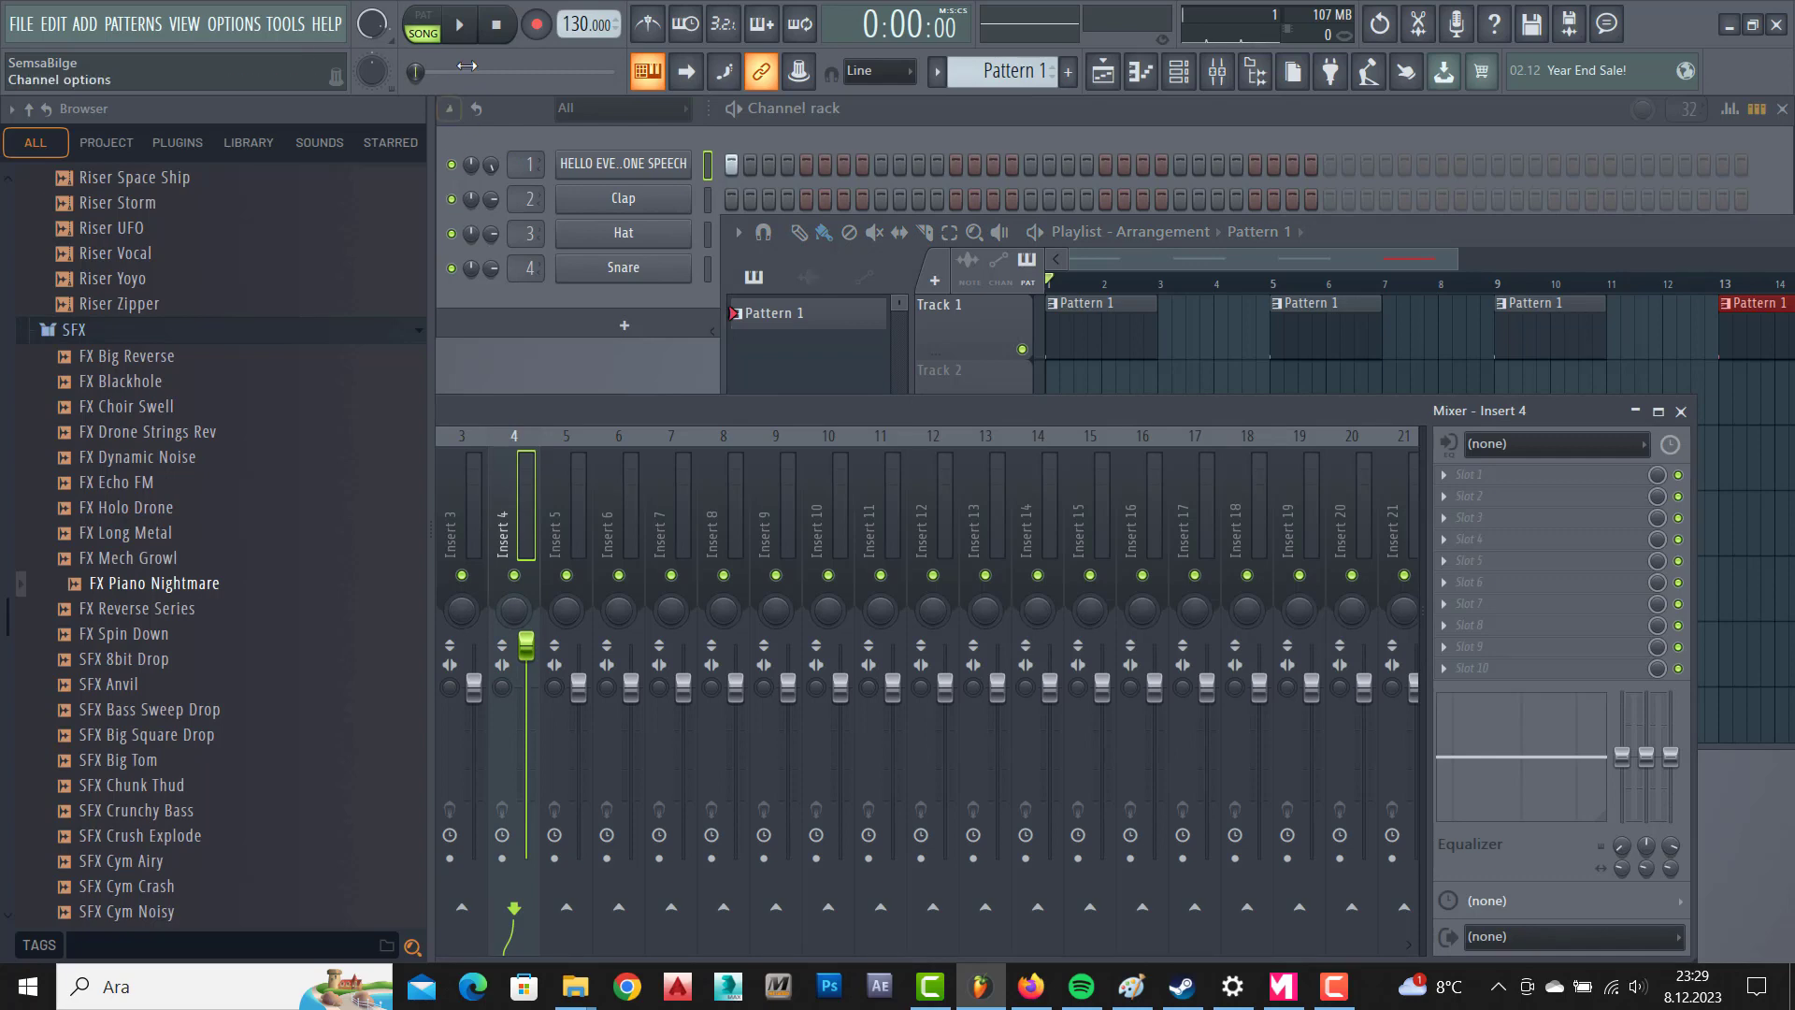
pyautogui.click(471, 29)
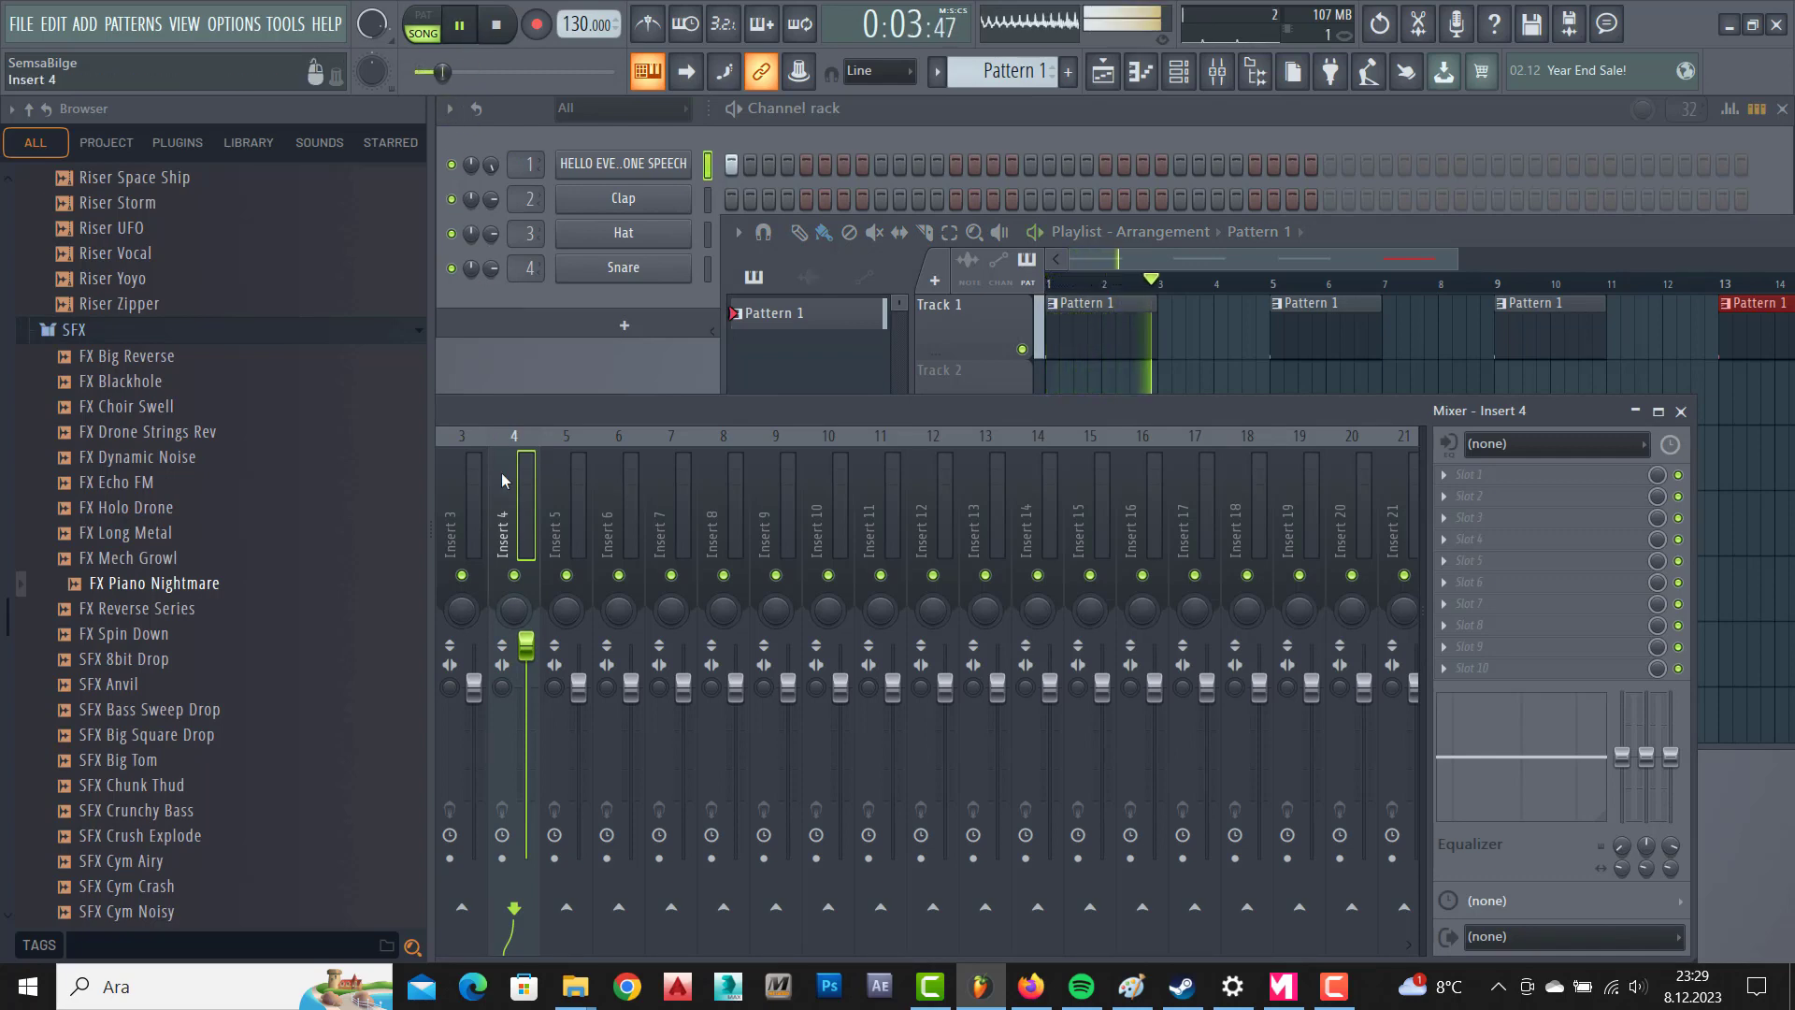
pyautogui.moveTo(473, 682); pyautogui.dragTo(474, 660)
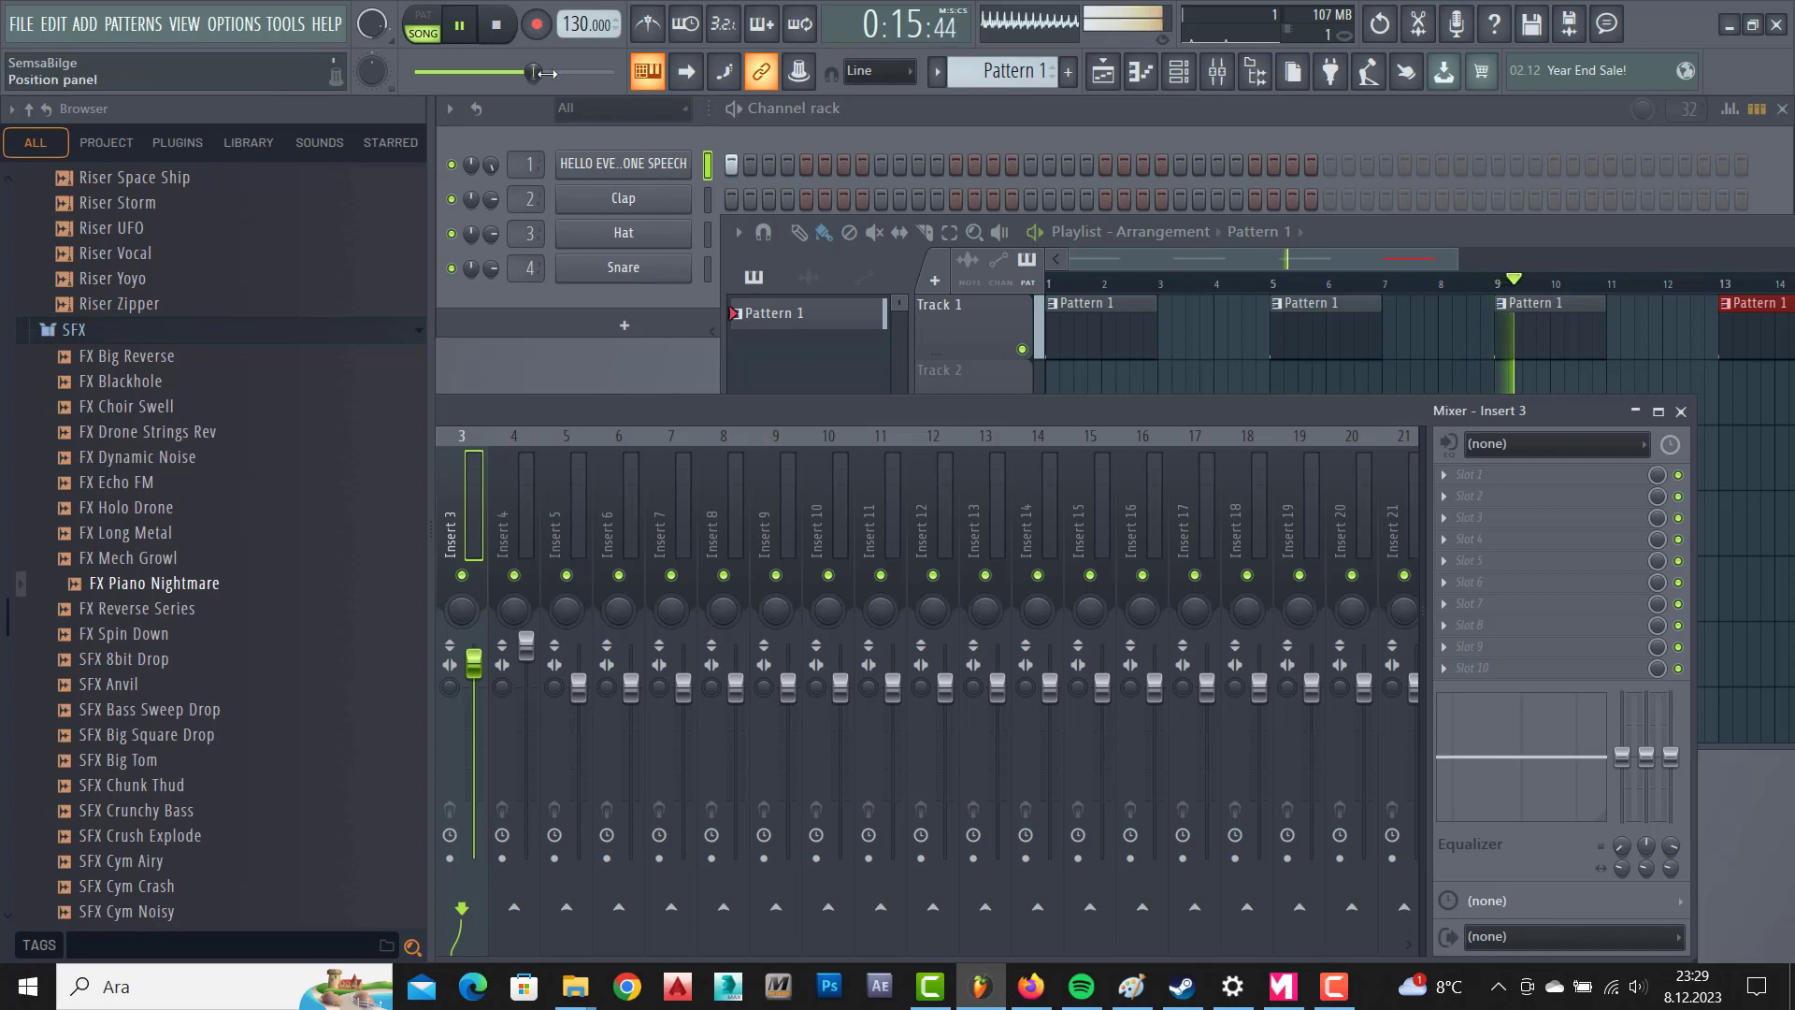
pyautogui.click(508, 30)
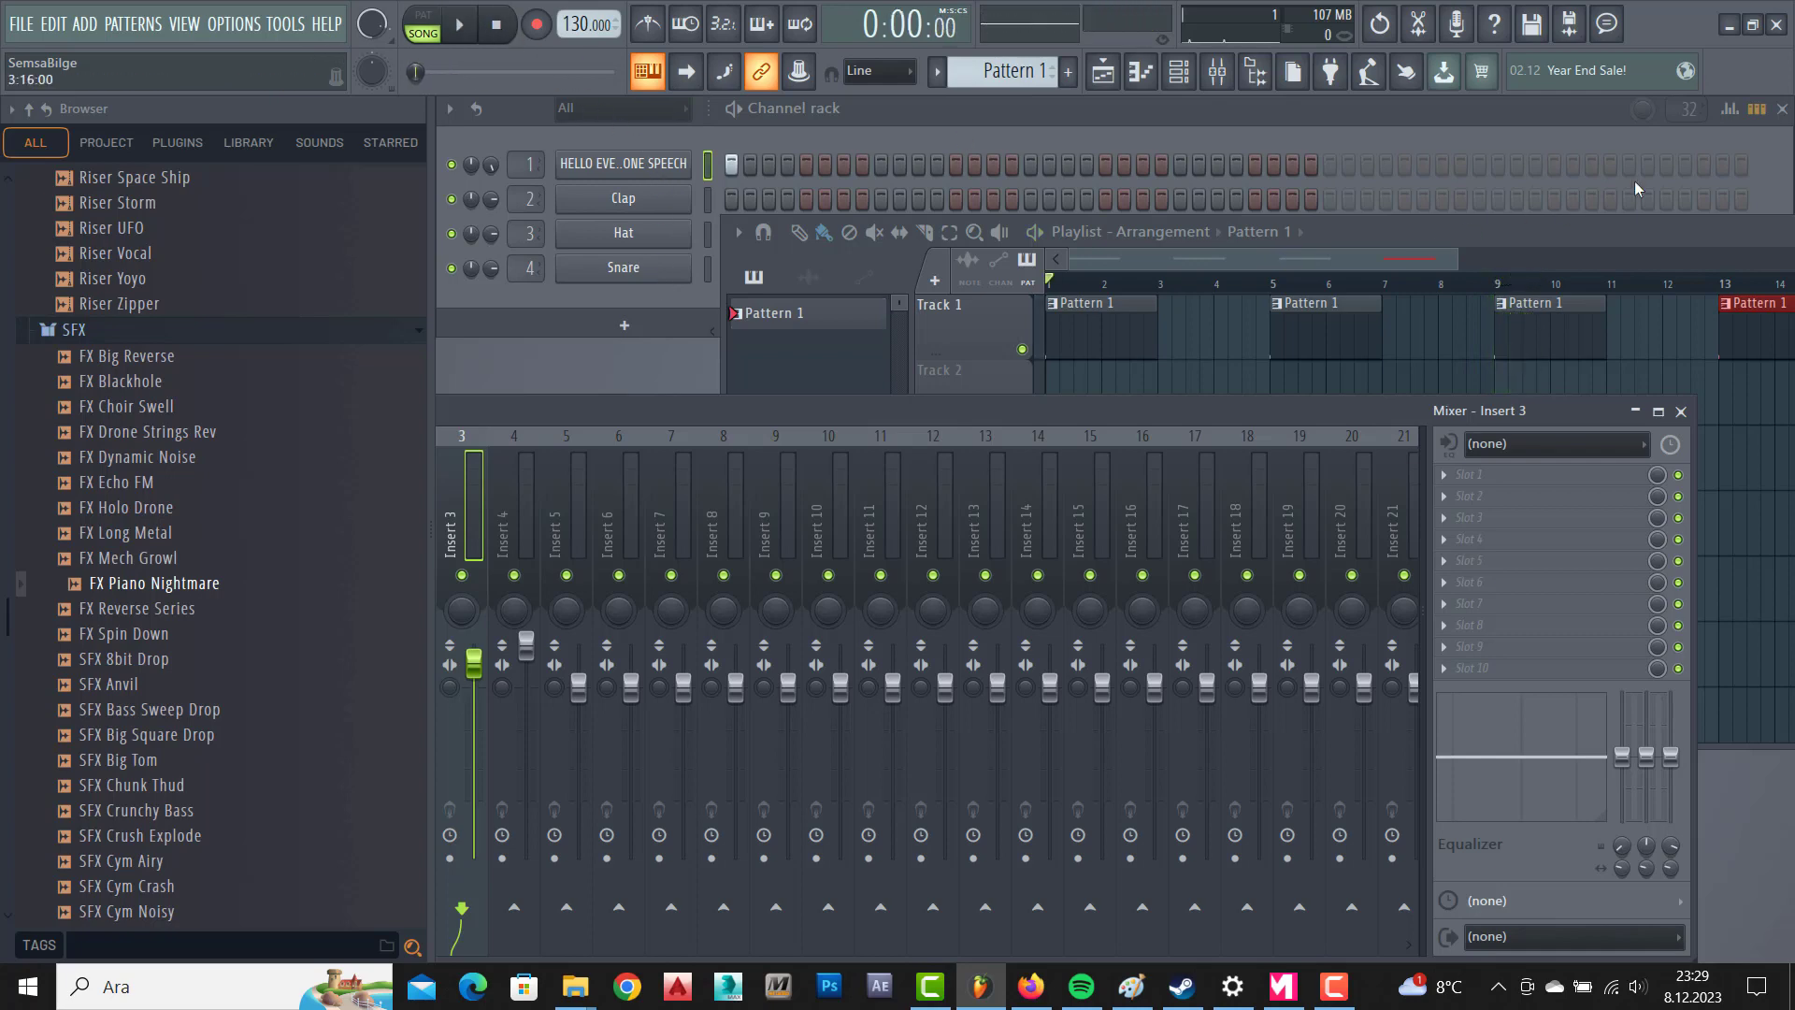
# Try shortening the pattern to 30 and 28 steps during song playback.
pyautogui.click(1683, 105)
pyautogui.scroll(-2, 1683, 108)
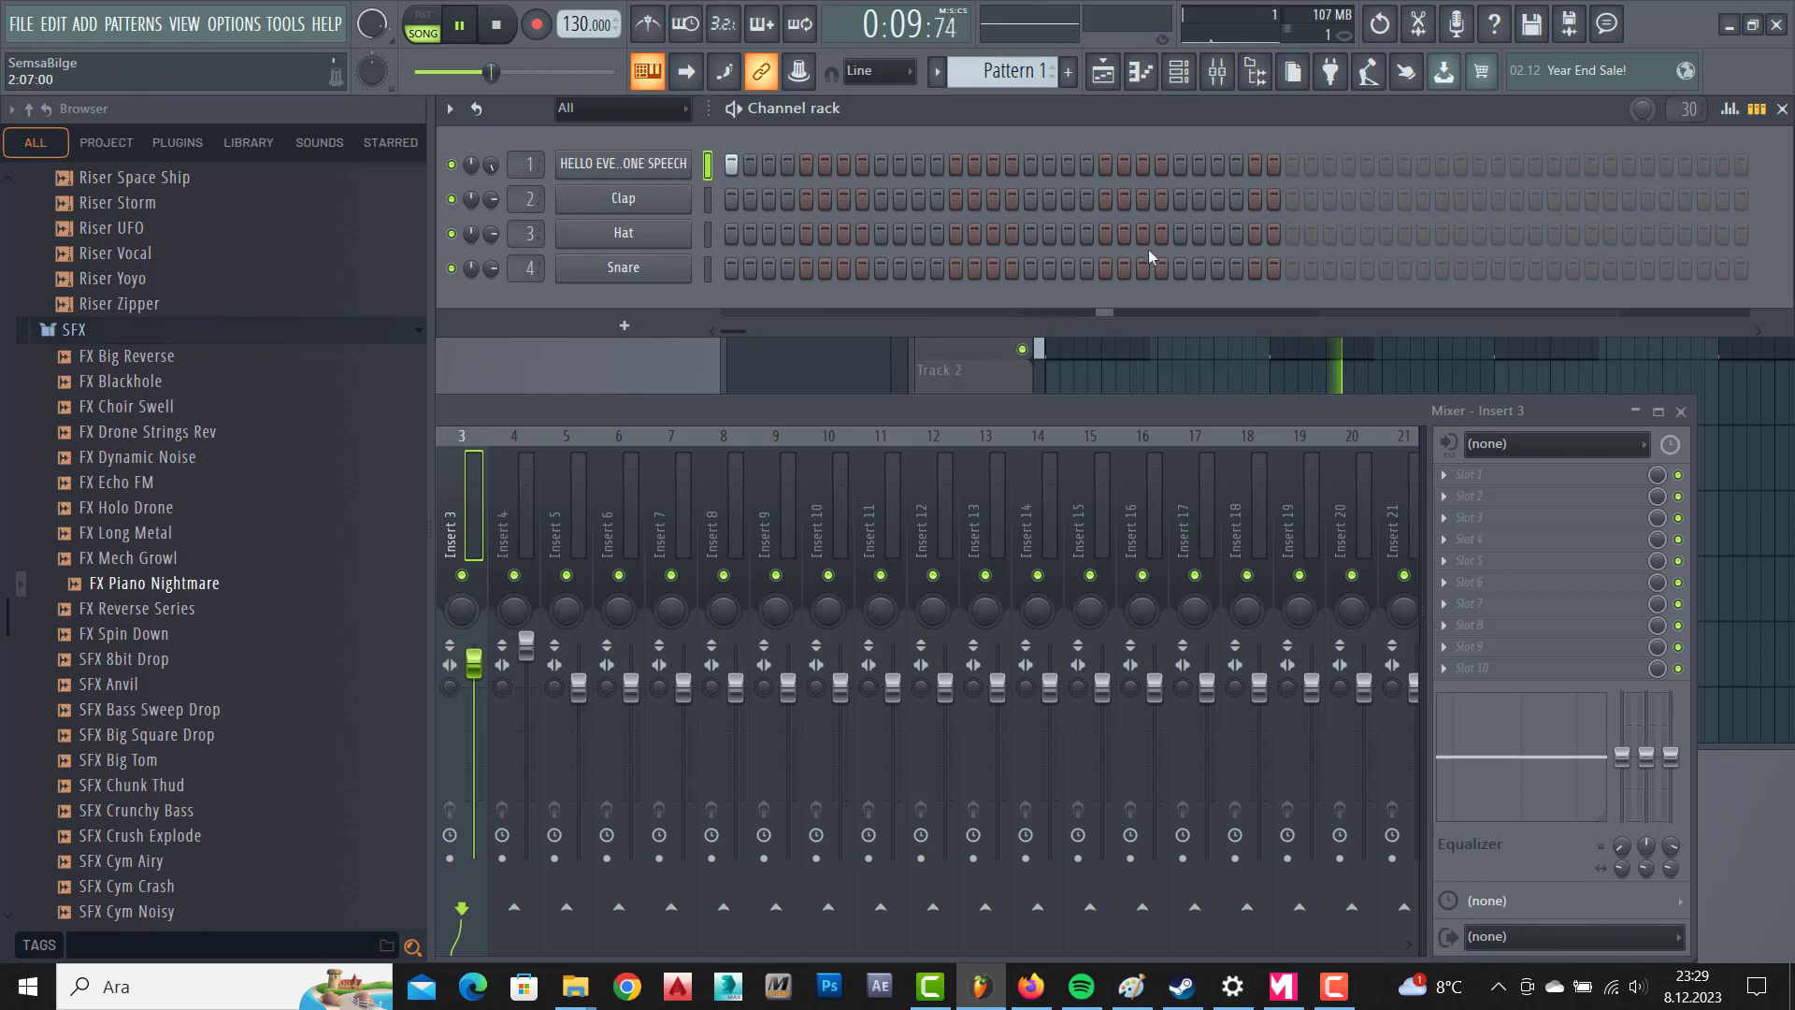
pyautogui.moveTo(1691, 109); pyautogui.dragTo(1690, 123)
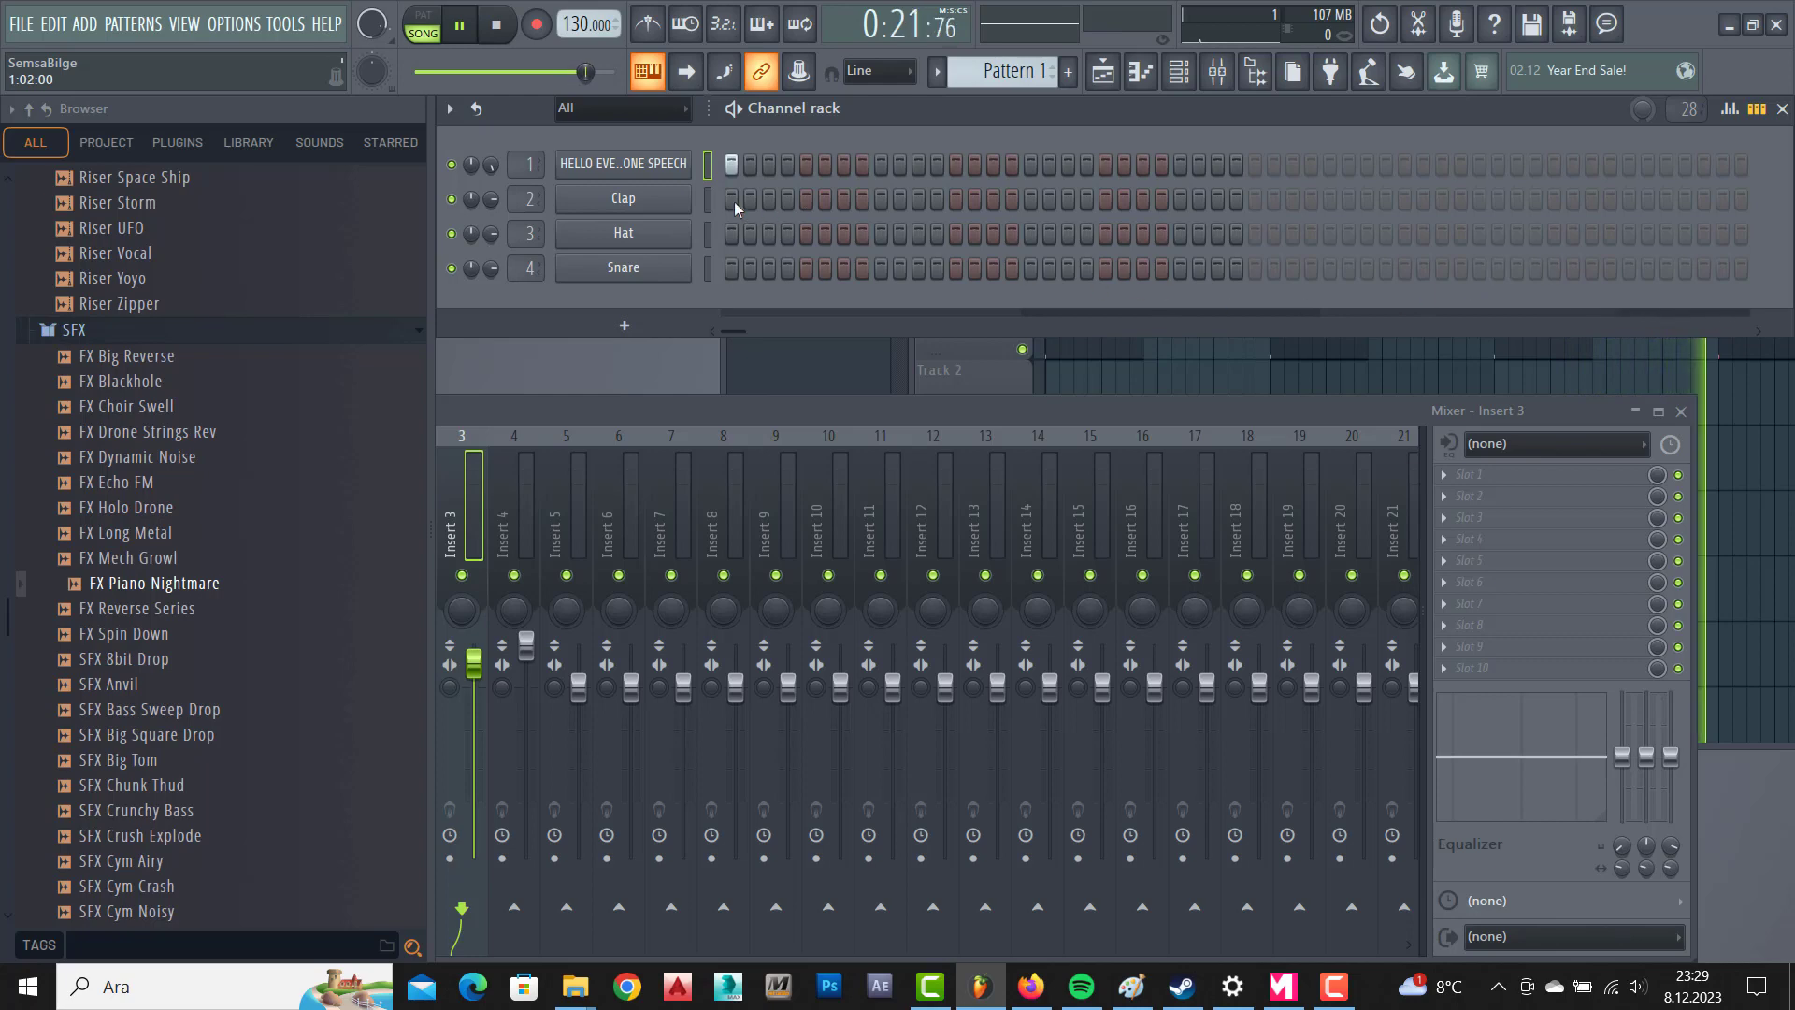
# Set the sample length of the HELLO EVERYONE SPEECH channel to 51 % in its sampler settings and close them.
pyautogui.click(635, 164)
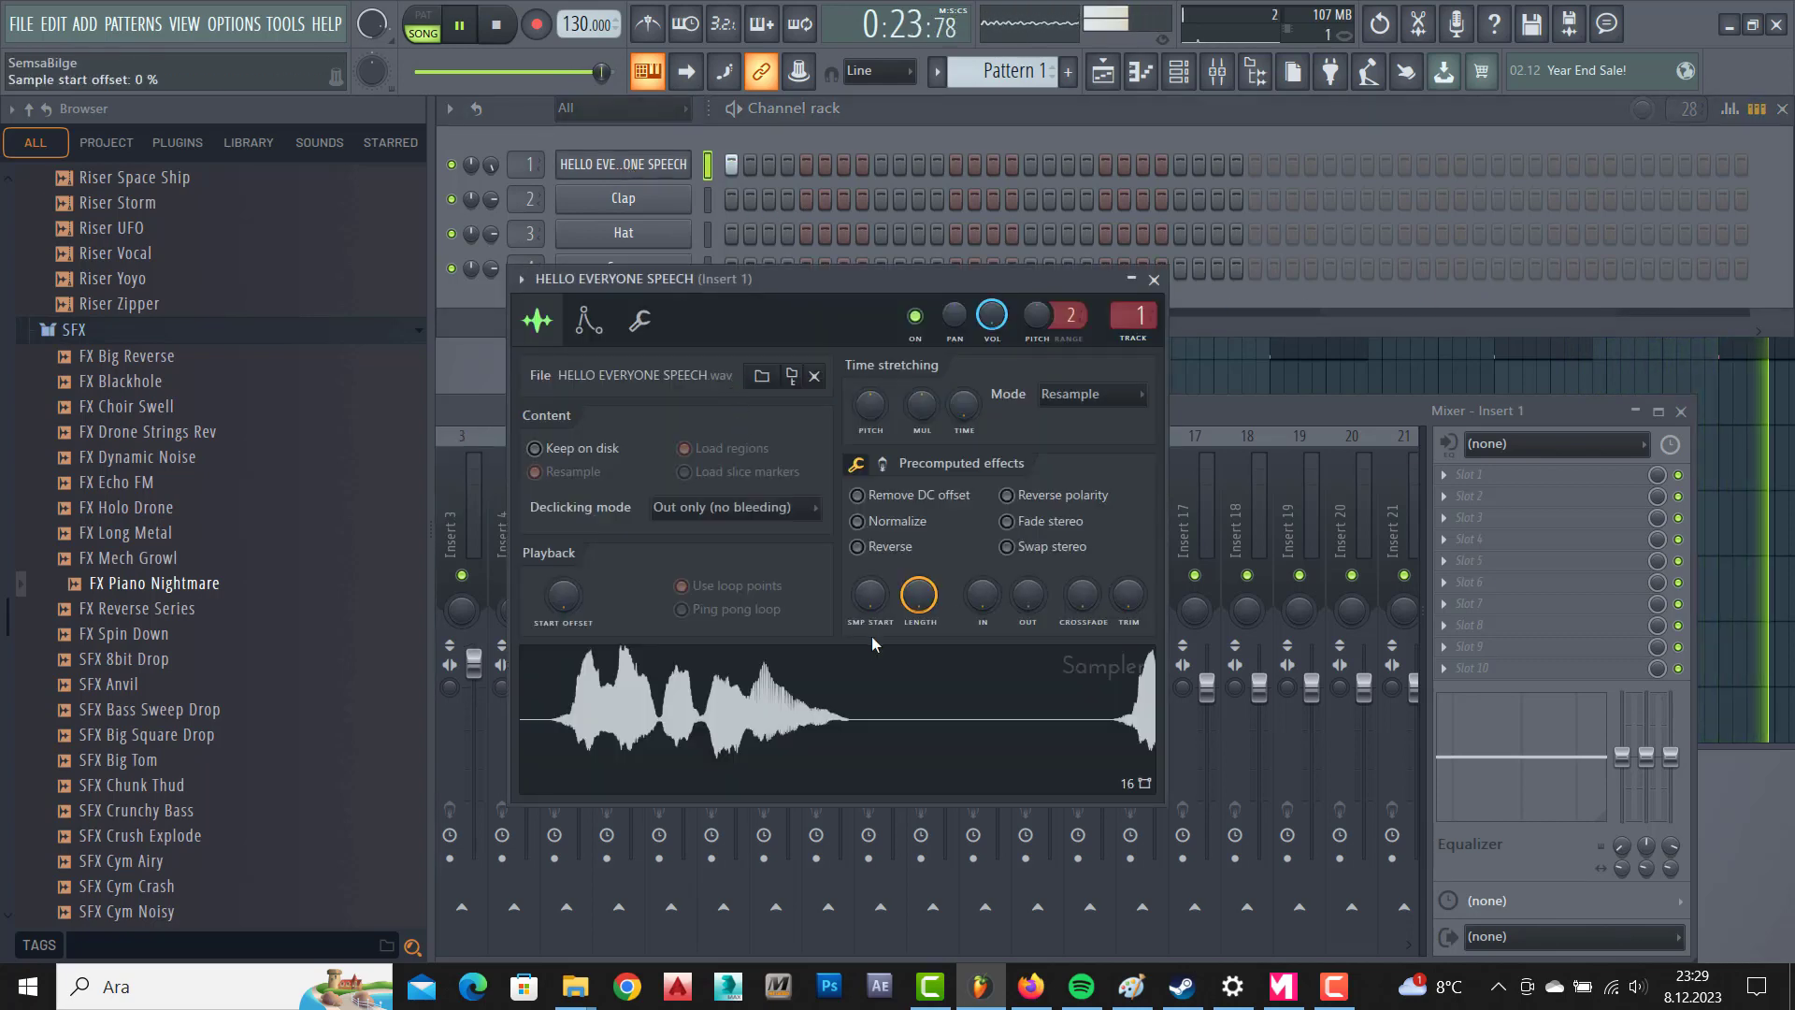
pyautogui.moveTo(919, 594)
pyautogui.mouseDown()
pyautogui.moveTo(919, 571)
pyautogui.moveTo(919, 631)
pyautogui.moveTo(867, 593)
pyautogui.moveTo(919, 599)
pyautogui.mouseUp()
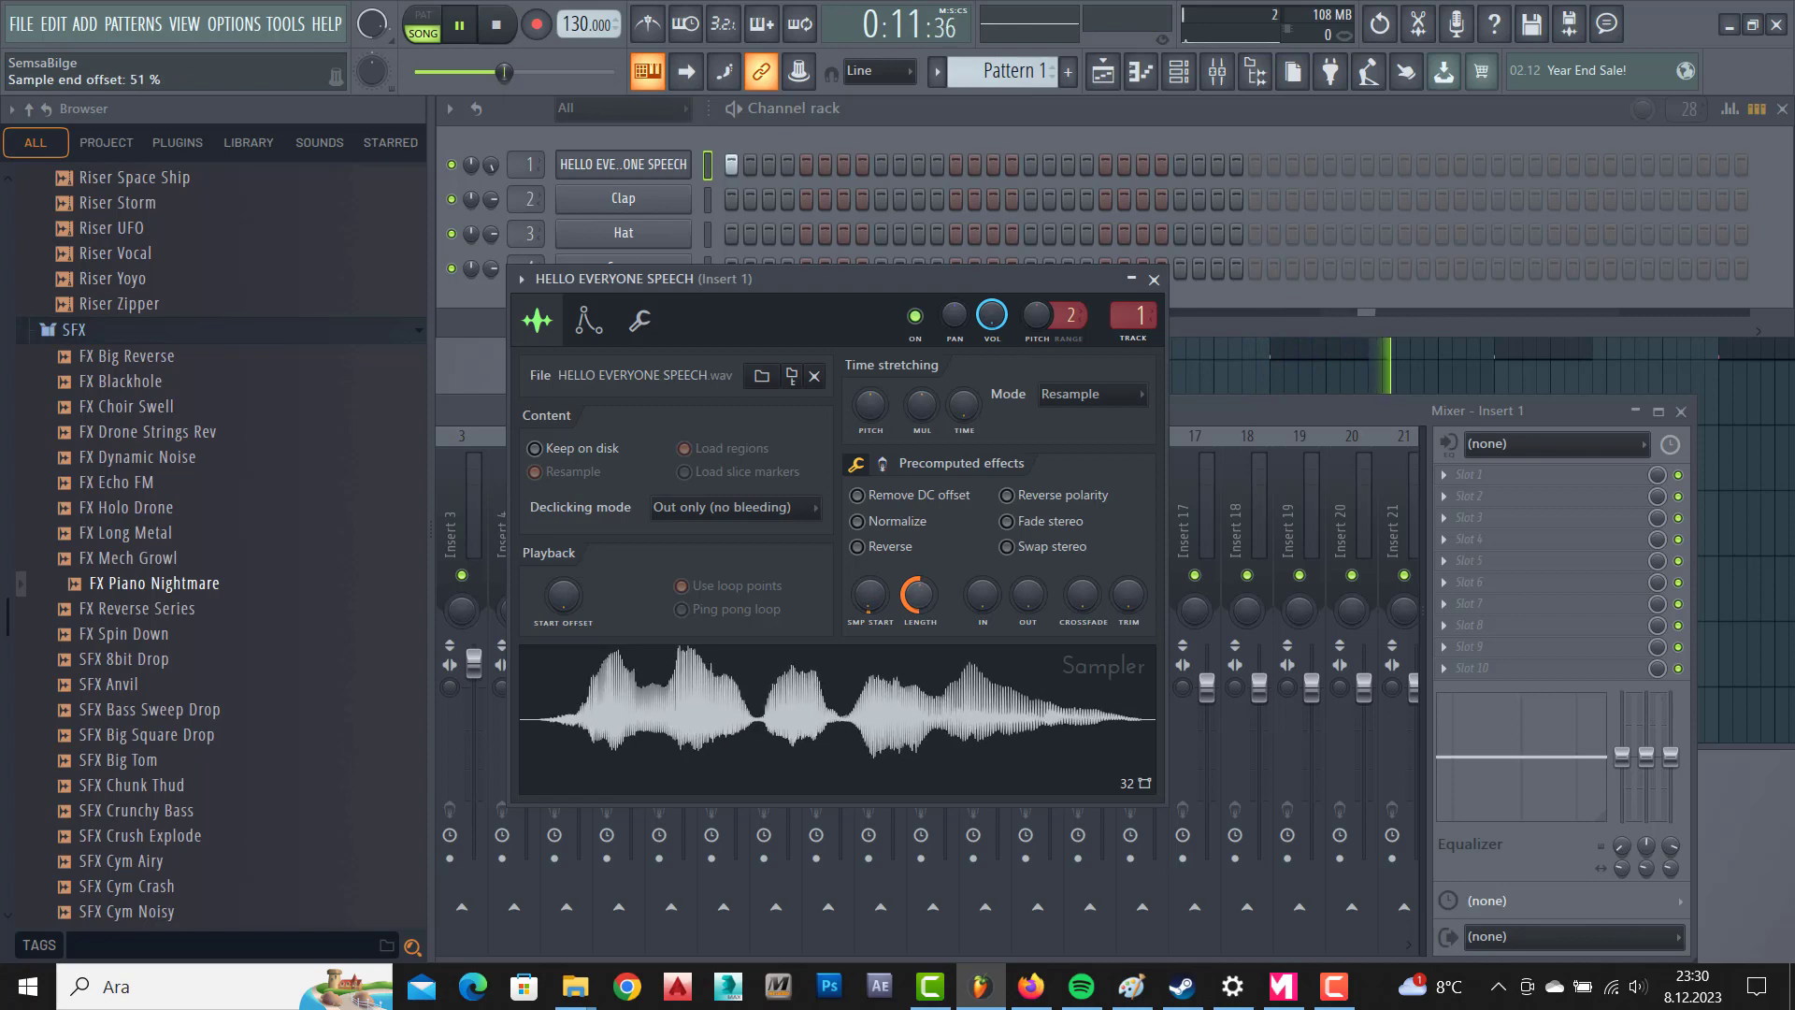
pyautogui.click(1153, 279)
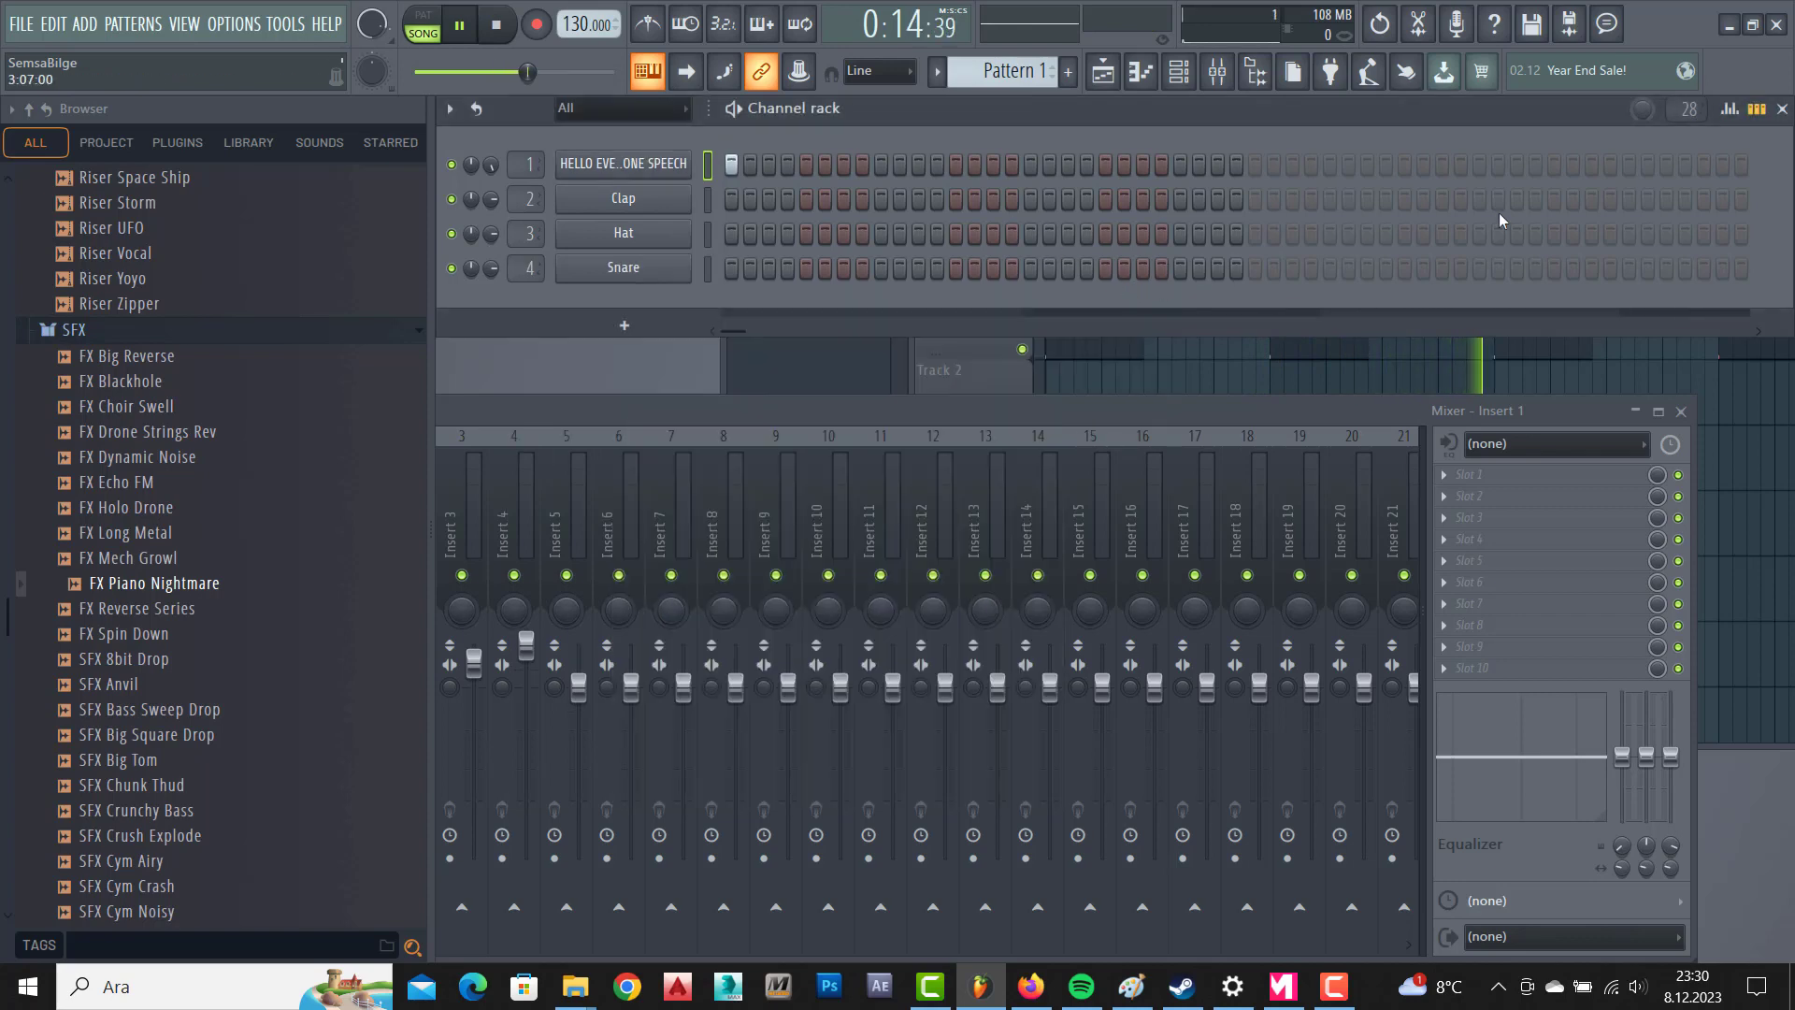
# Set the pattern length to 16 steps and audition the song arrangement.
pyautogui.moveTo(1689, 110); pyautogui.dragTo(1689, 132)
pyautogui.click(502, 25)
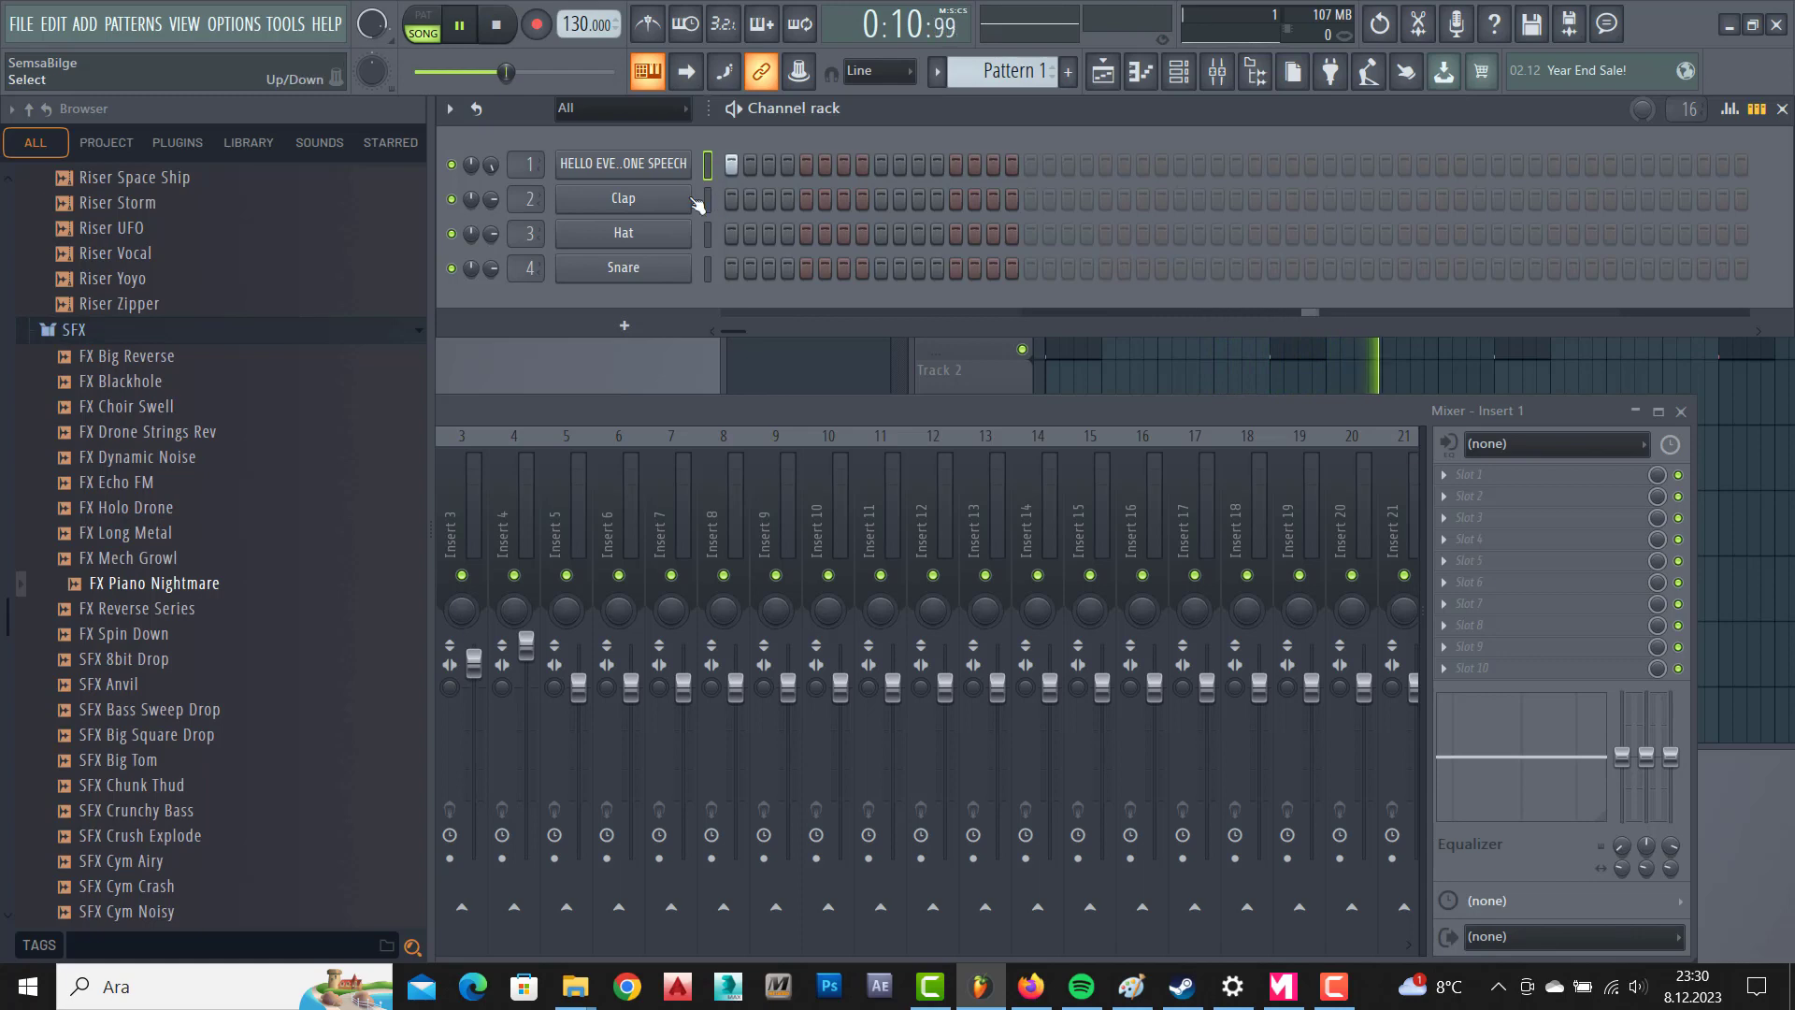
pyautogui.click(497, 31)
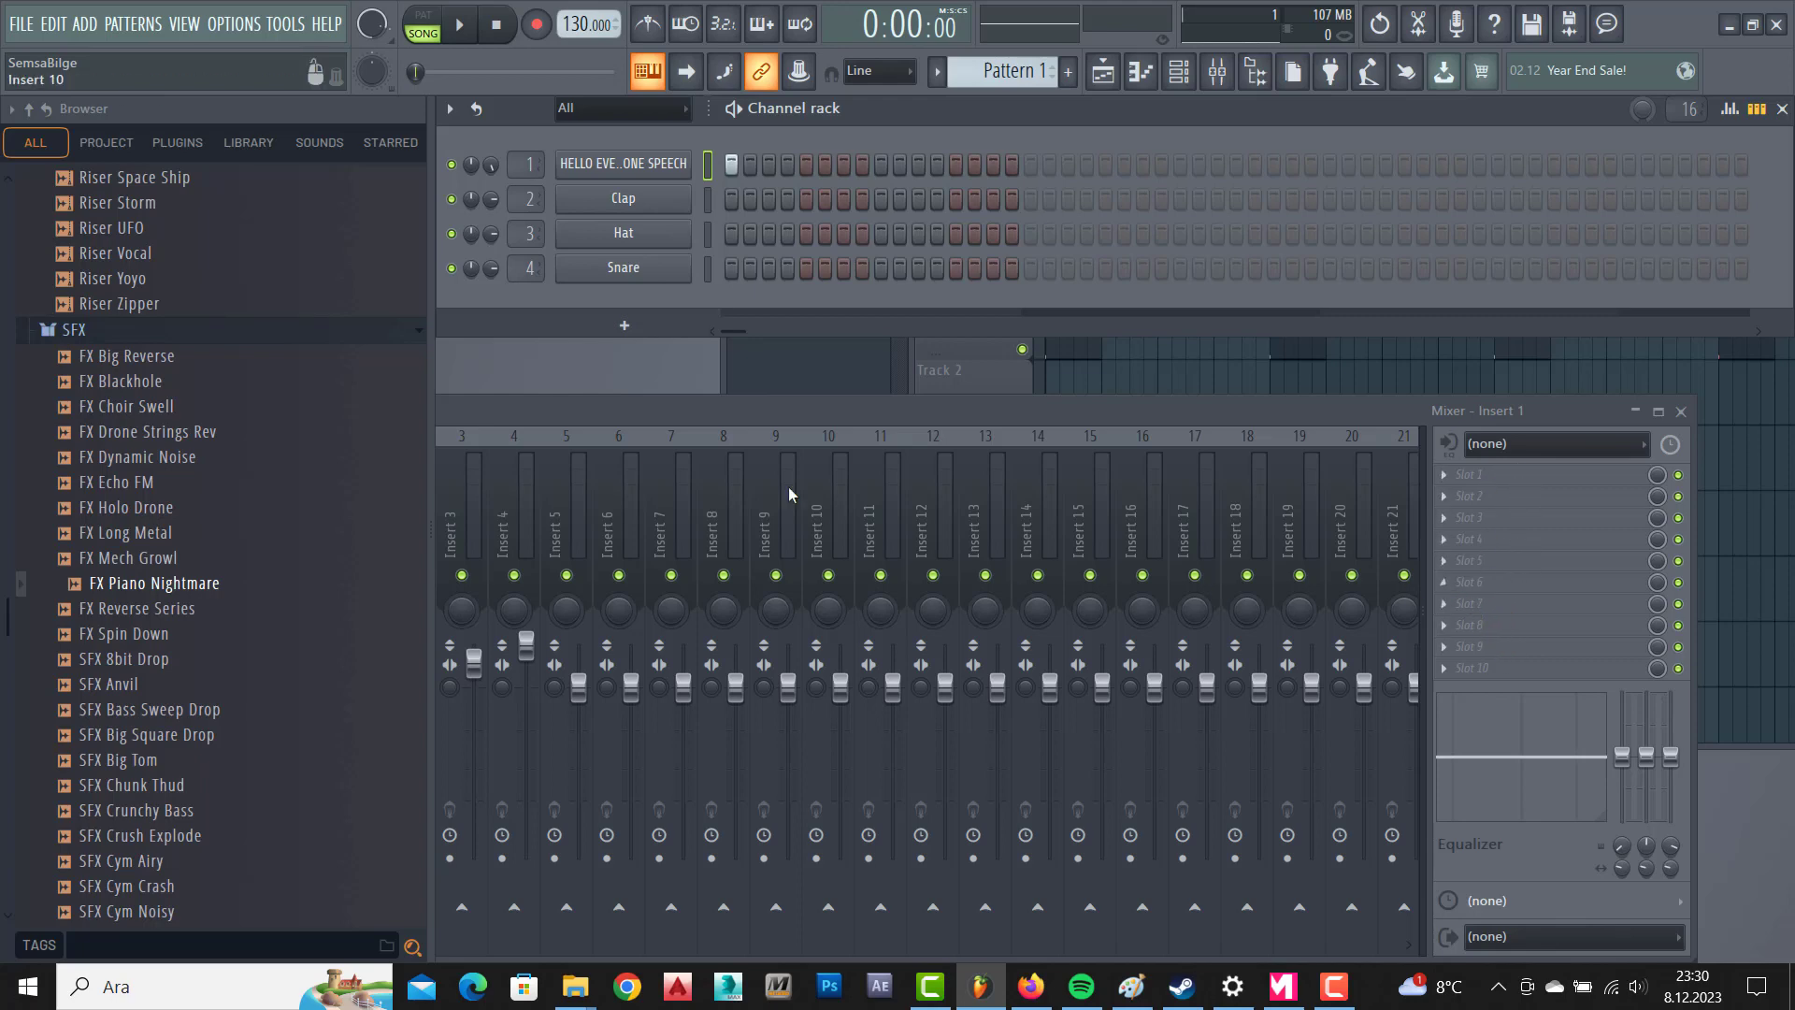
# Shift the HELLO EVERYONE SPEECH sample's pitch to about -521 cents and set its time-stretching mode to Auto.
pyautogui.click(637, 166)
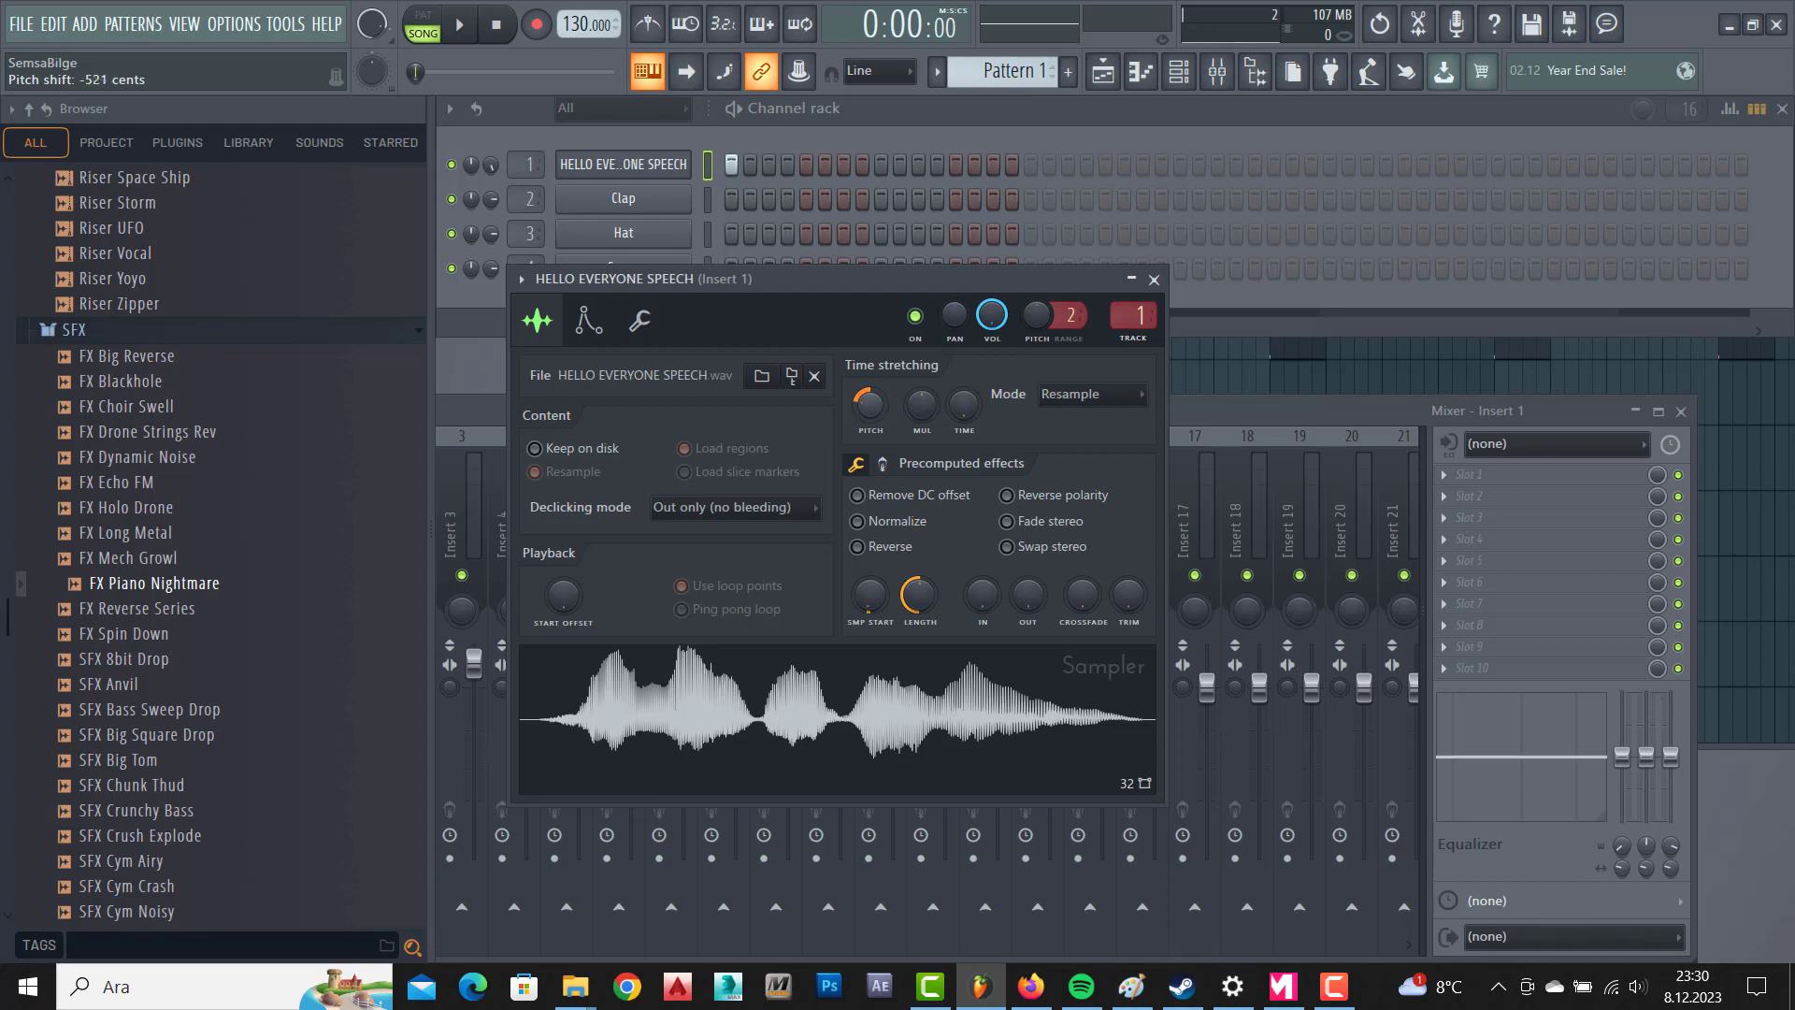
pyautogui.moveTo(870, 404); pyautogui.dragTo(870, 449)
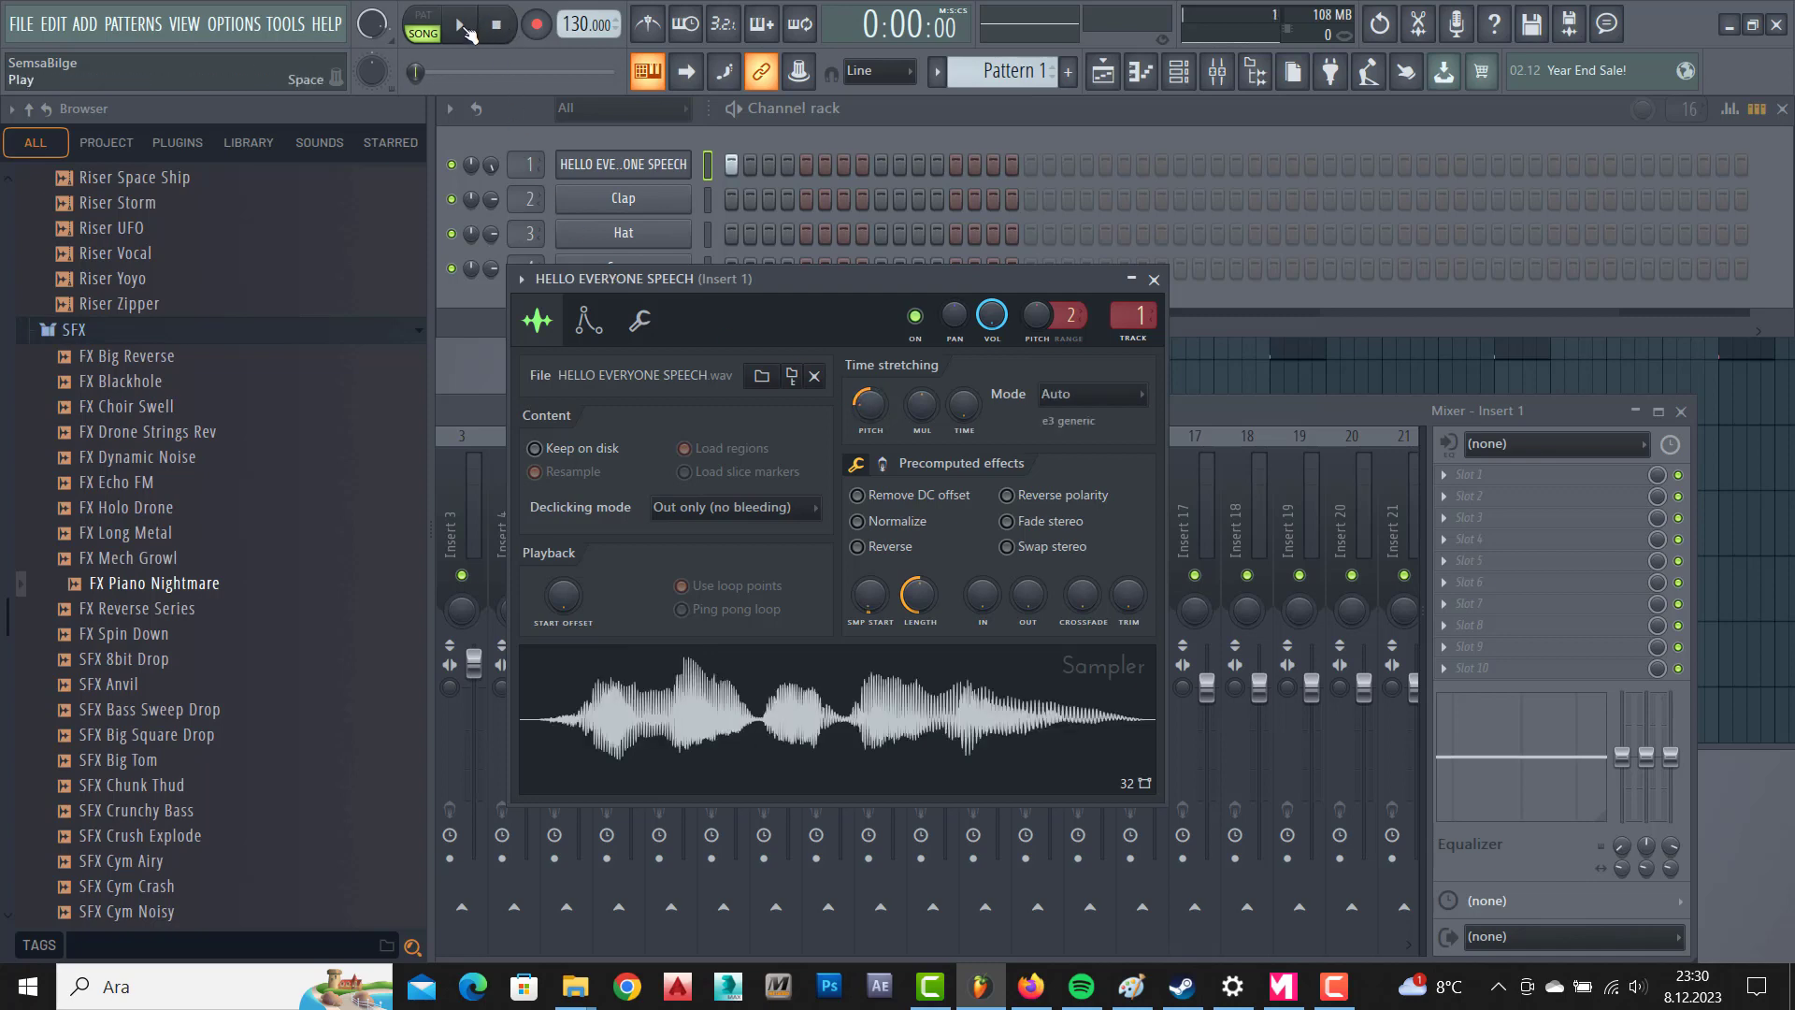
# Audition the pitch-shifted speech in the song, raising the system volume to 52, and stop playback.
pyautogui.click(463, 28)
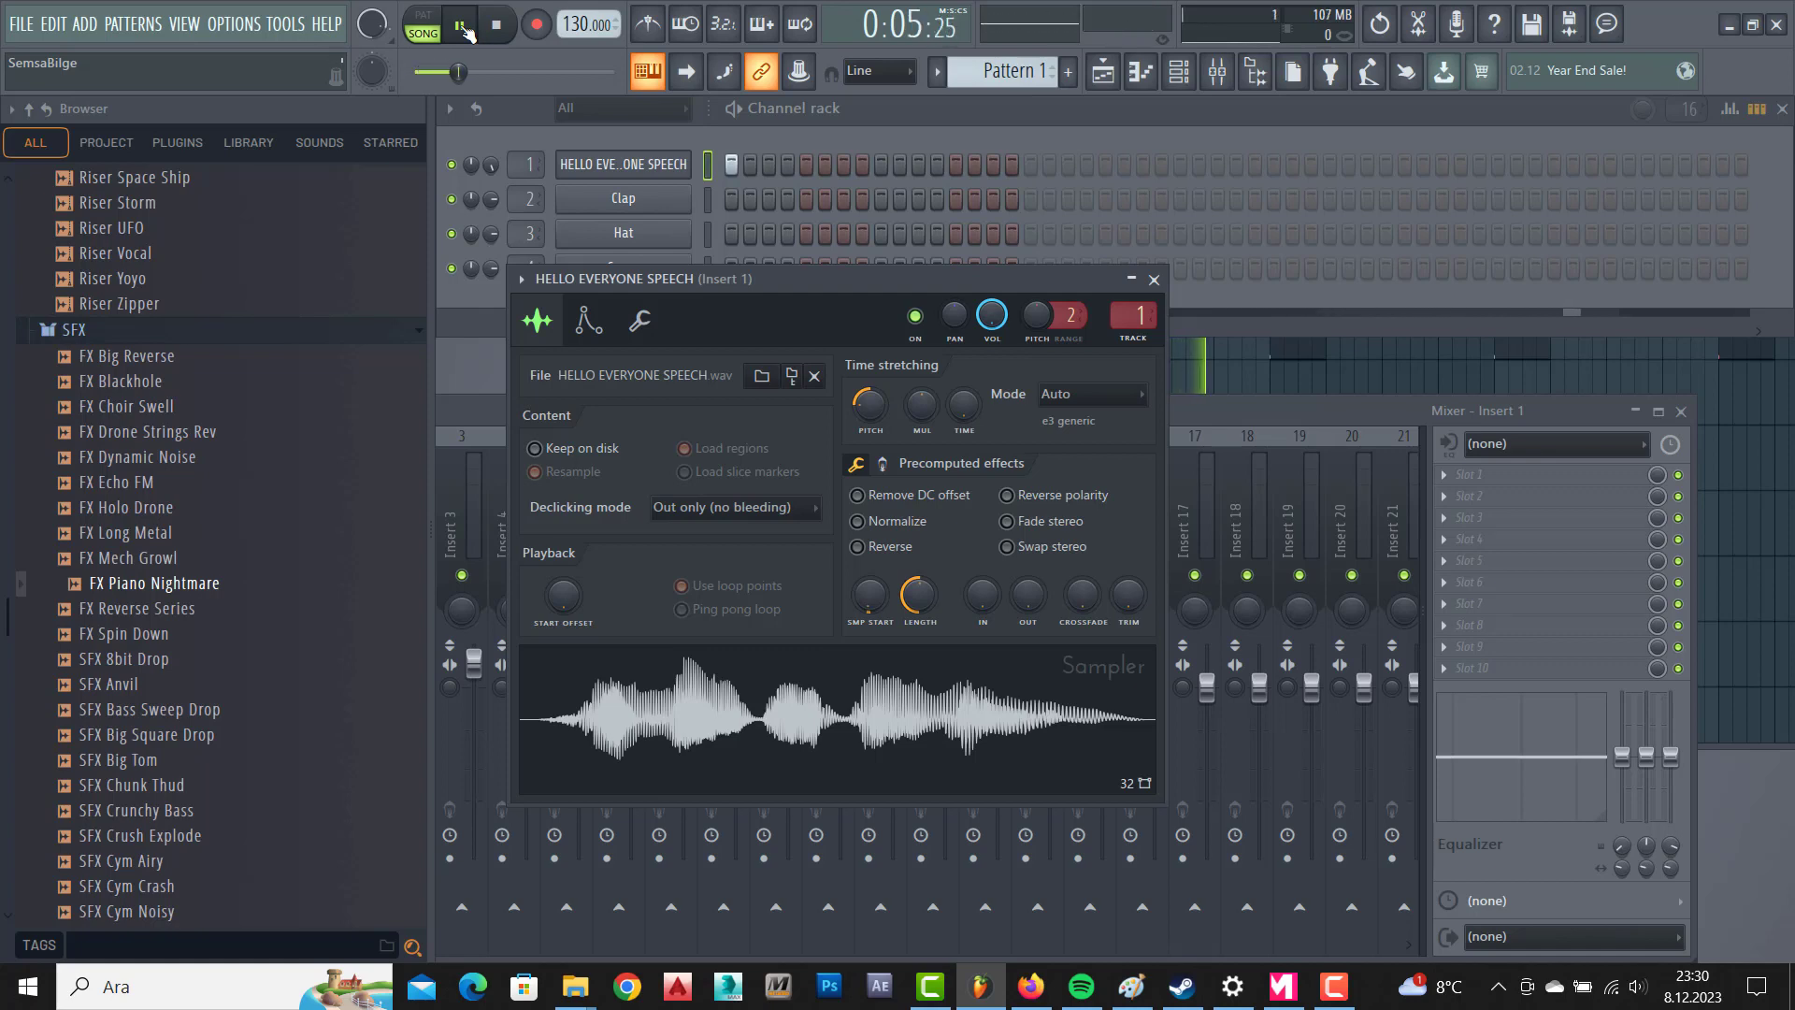
pyautogui.press('XF86AudioRaiseVolume')
pyautogui.press('XF86AudioRaiseVolume')
pyautogui.press('XF86AudioRaiseVolume')
pyautogui.press('XF86AudioRaiseVolume')
pyautogui.press('XF86AudioRaiseVolume')
pyautogui.press('XF86AudioRaiseVolume')
pyautogui.press('XF86AudioRaiseVolume')
pyautogui.press('XF86AudioRaiseVolume')
pyautogui.press('XF86AudioRaiseVolume')
pyautogui.press('XF86AudioRaiseVolume')
pyautogui.press('XF86AudioRaiseVolume')
pyautogui.press('XF86AudioRaiseVolume')
pyautogui.press('XF86AudioRaiseVolume')
pyautogui.press('XF86AudioRaiseVolume')
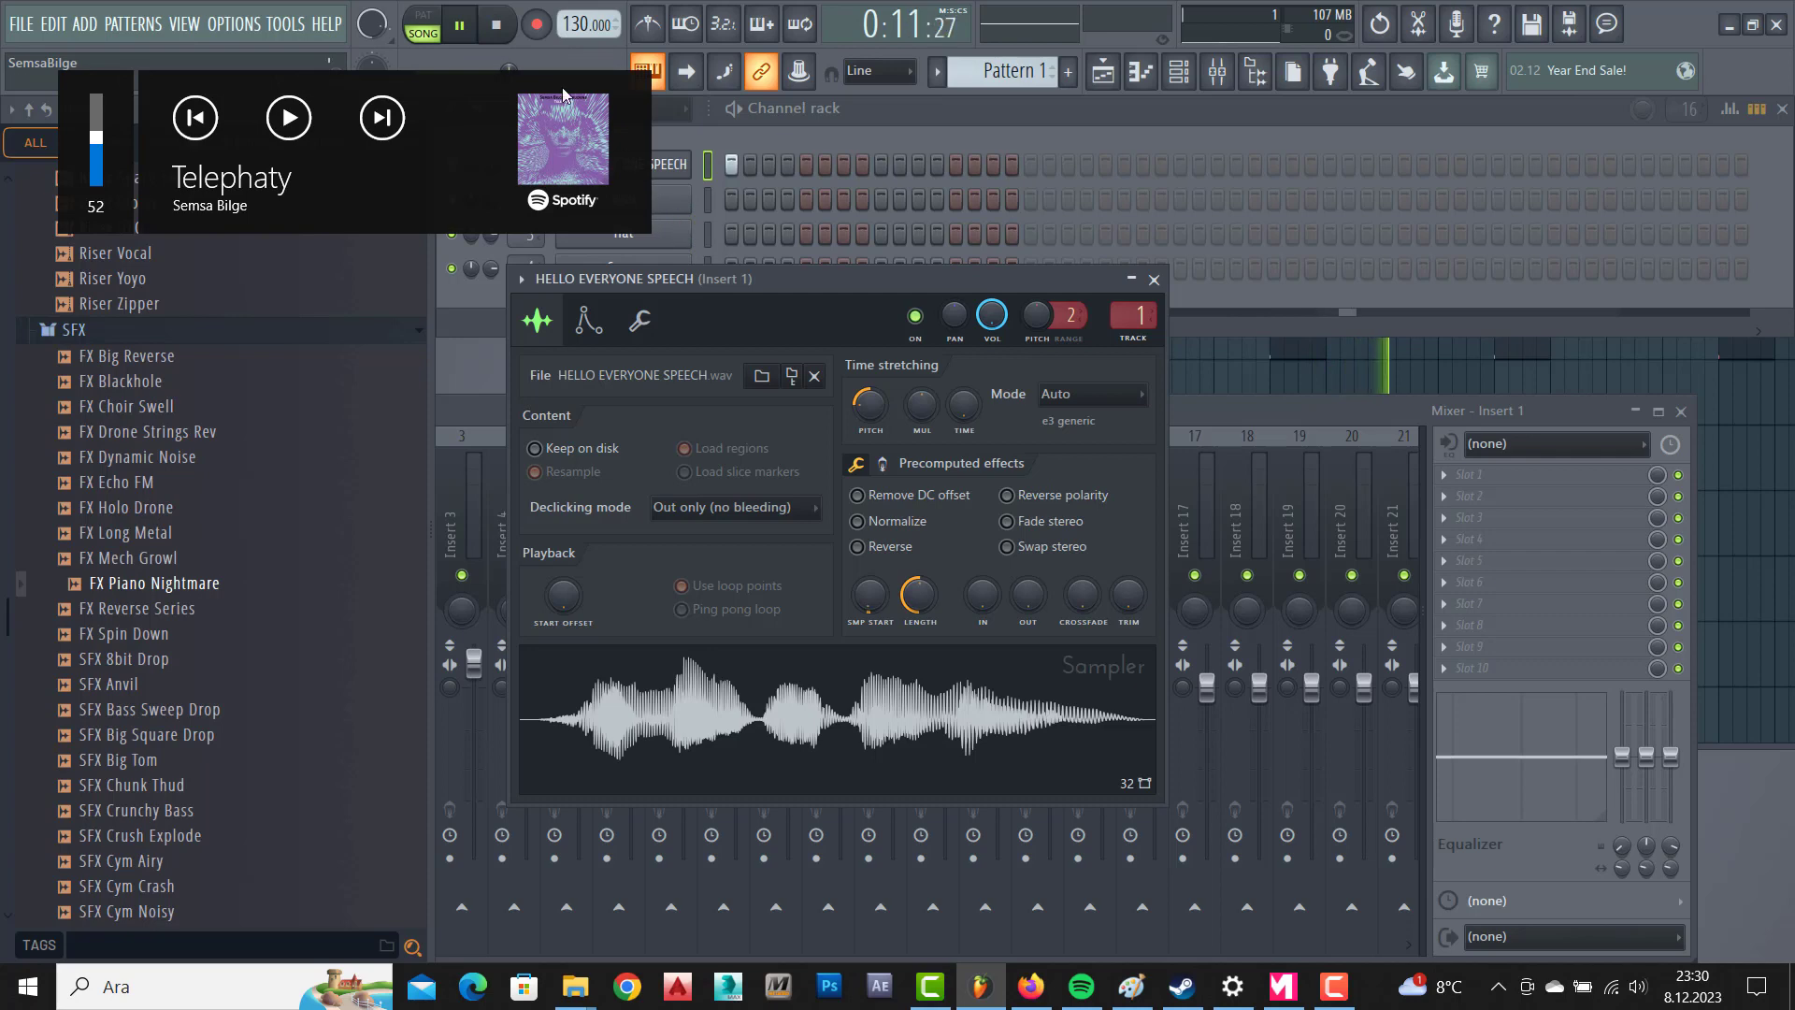
pyautogui.click(502, 27)
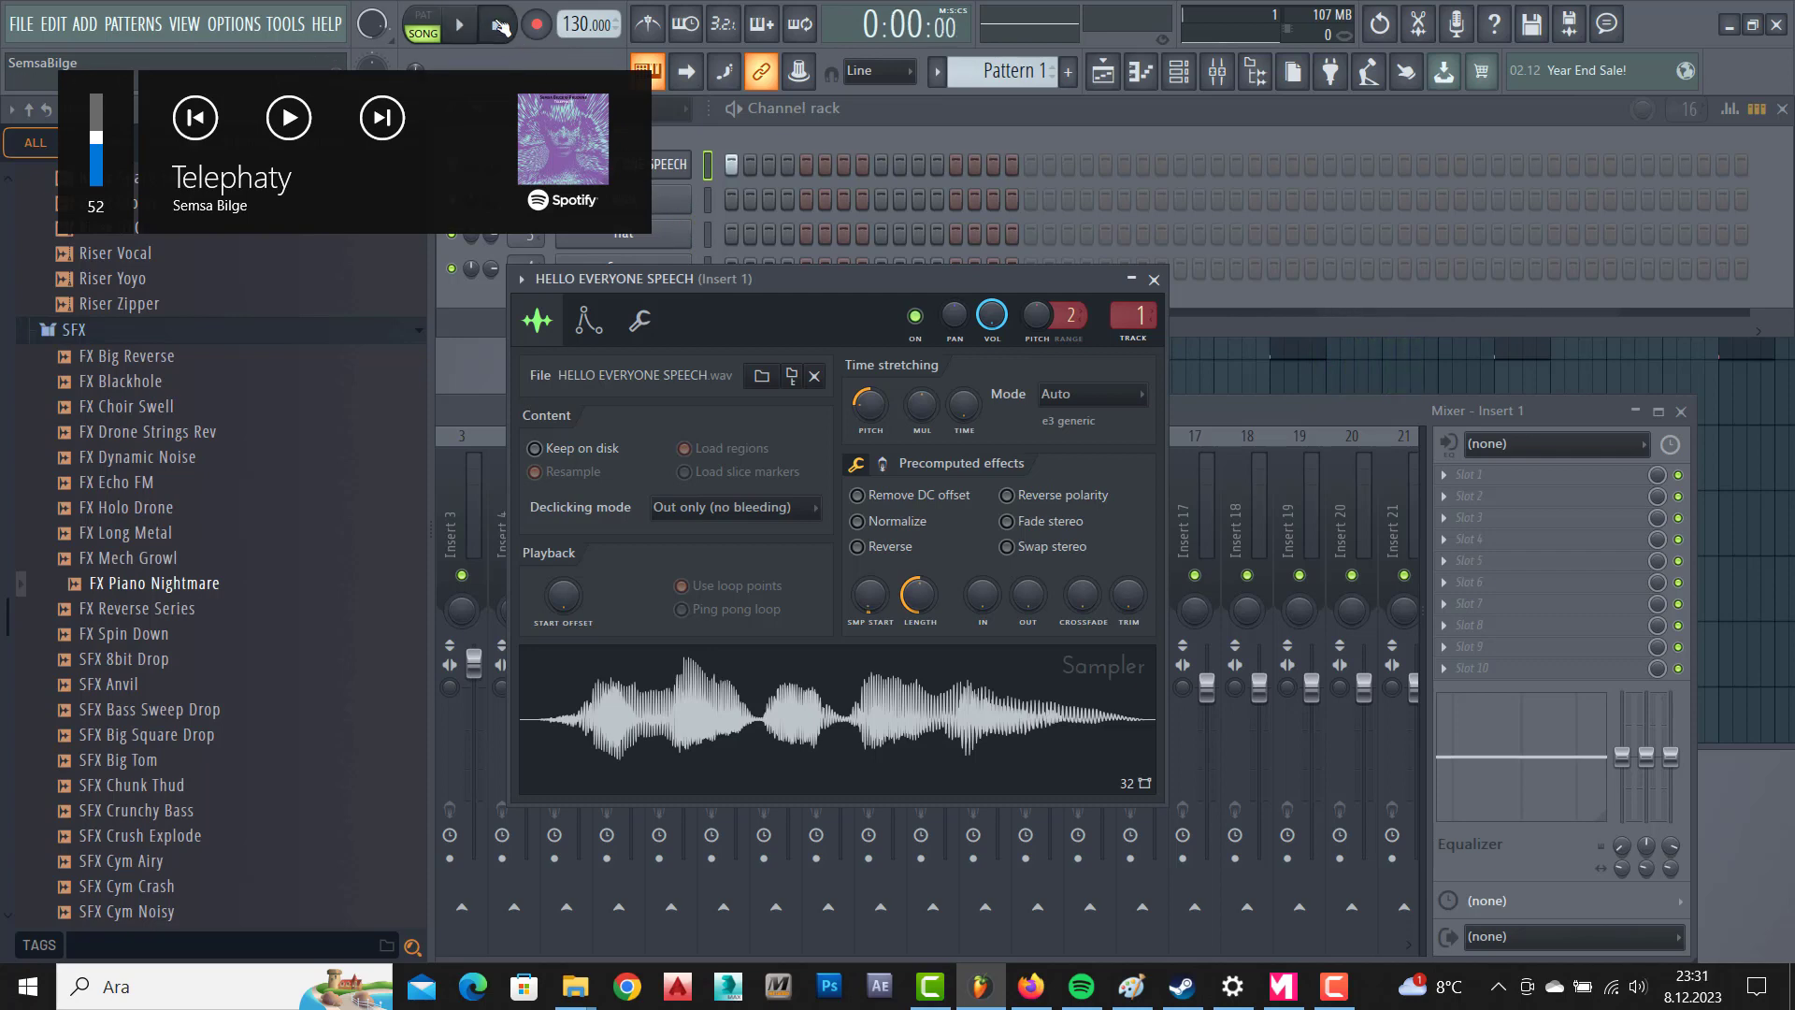